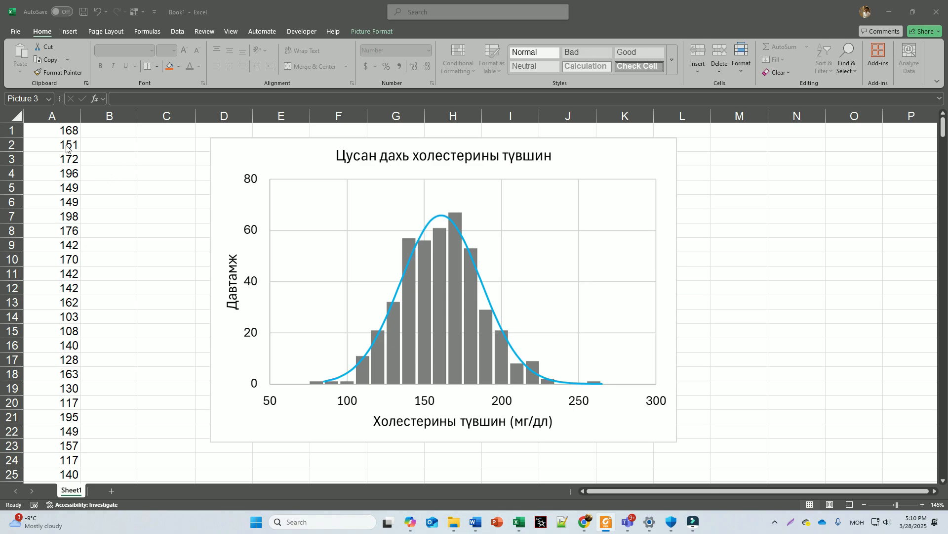
Review the extent of the data in column A and delete the histogram picture from the sheet
{"action": "left_click", "coordinate": [36, 136]}
{"action": "key", "text": "ctrl+Down"}
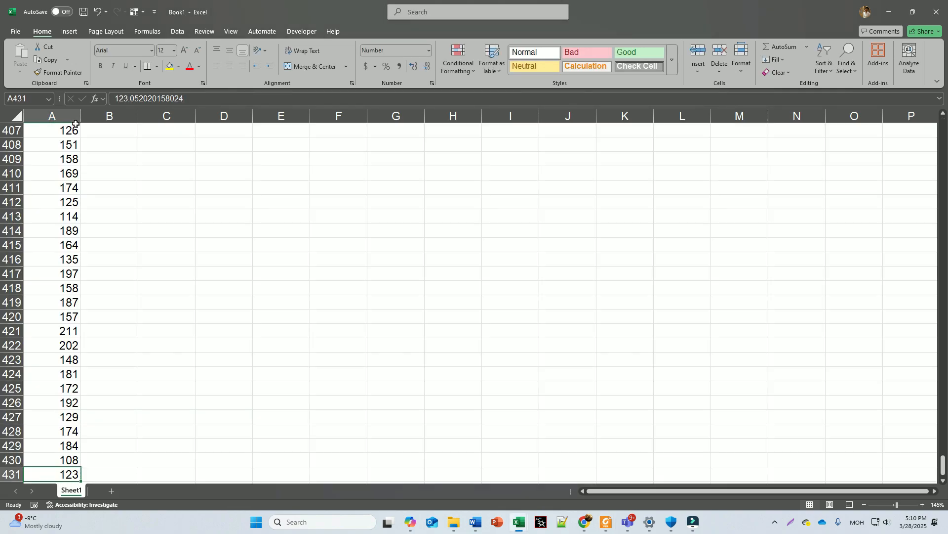
{"action": "key", "text": "ctrl+Up"}
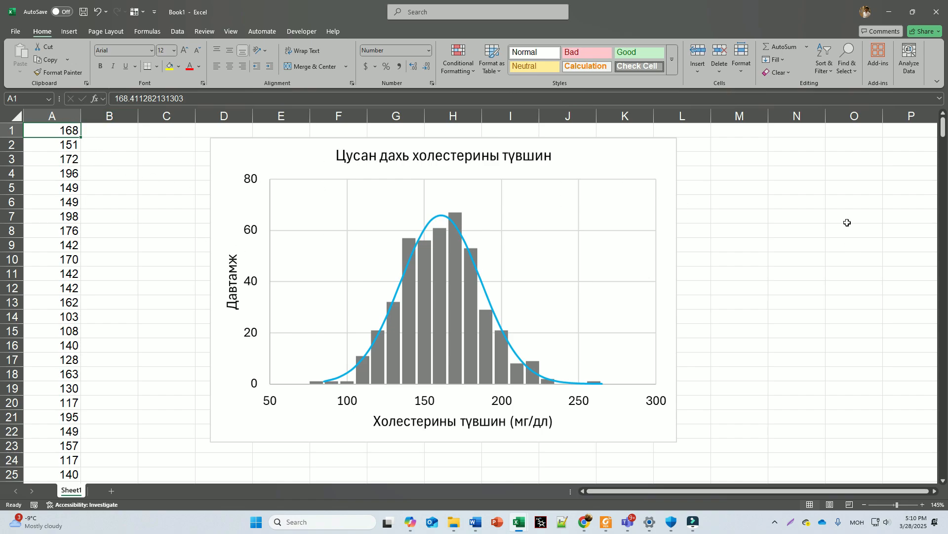
{"action": "left_click", "coordinate": [99, 191]}
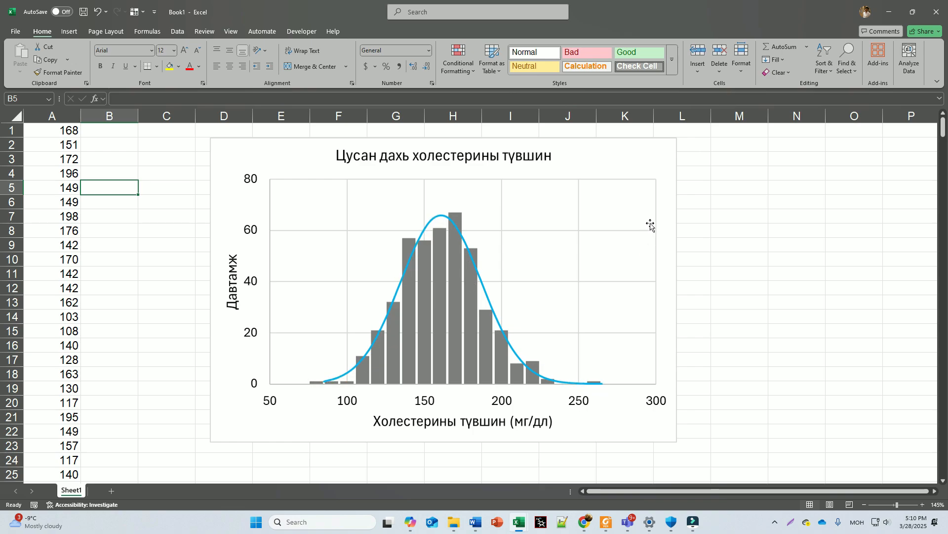
{"action": "left_click", "coordinate": [576, 215]}
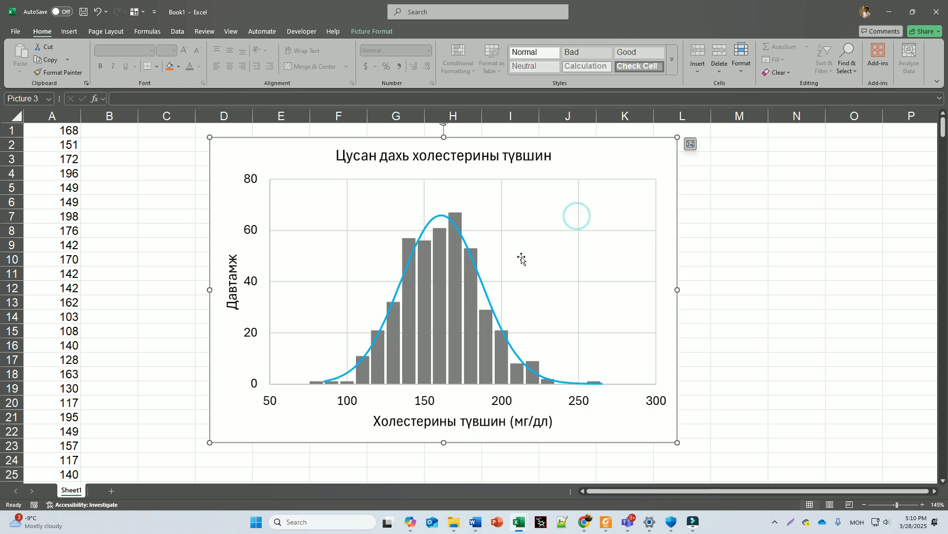
{"action": "key", "text": "Delete"}
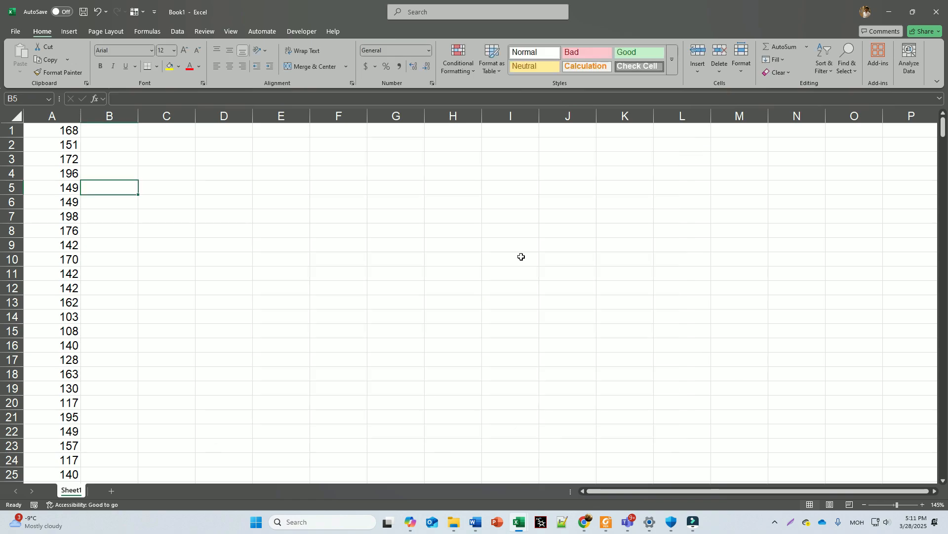
{"action": "left_click", "coordinate": [394, 269]}
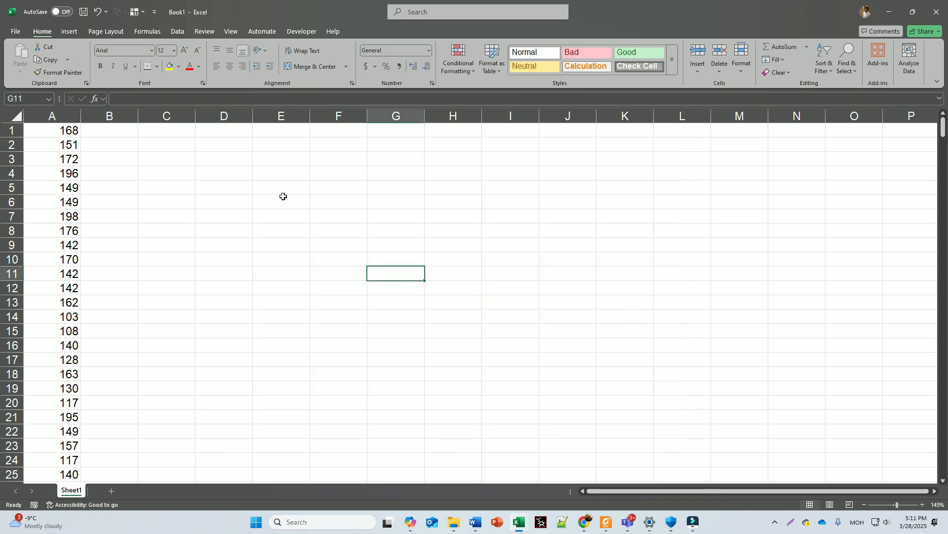
Calculate the average of A1:A431 in cell C1
{"action": "left_click", "coordinate": [111, 144]}
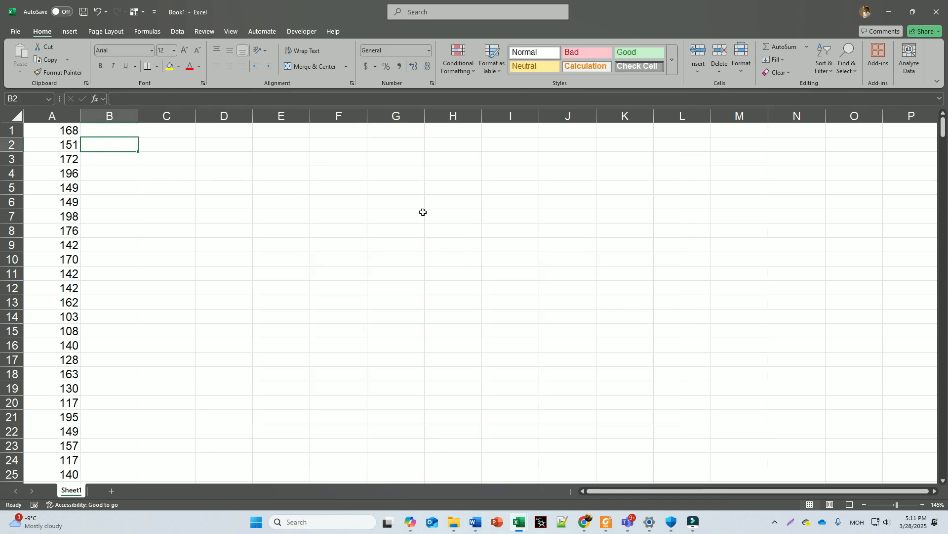
{"action": "key", "text": "Up"}
{"action": "key", "text": "Right"}
{"action": "key", "text": "Left"}
{"action": "key", "text": "Right"}
{"action": "key", "text": "Left"}
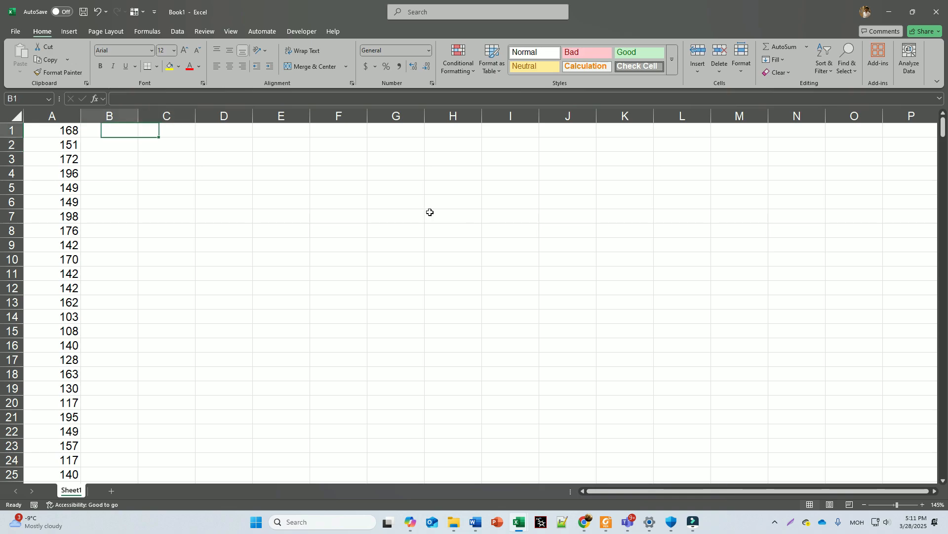
{"action": "key", "text": "Right"}
{"action": "type", "text": "щ"}
{"action": "key", "text": "BackSpace"}
{"action": "key", "text": "alt+shift"}
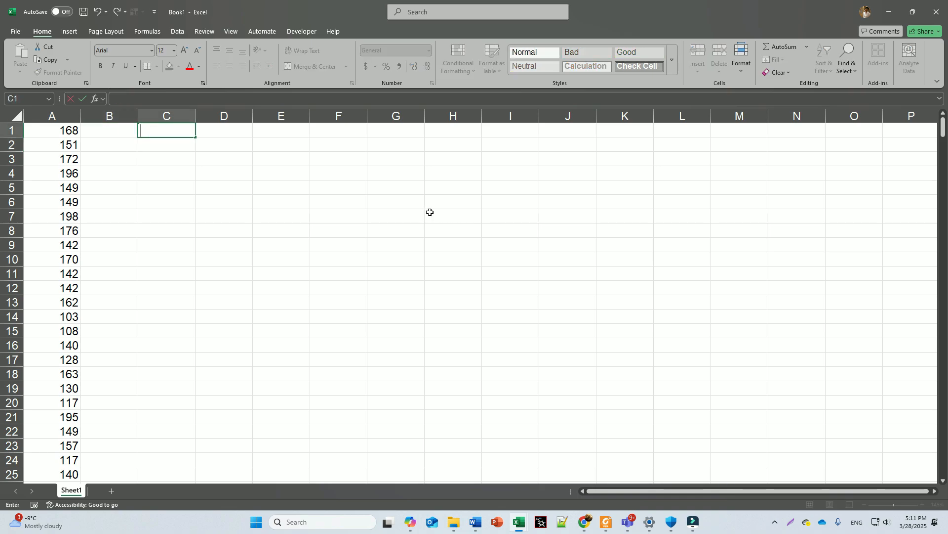
{"action": "type", "text": "=avera"}
{"action": "key", "text": "Tab"}
{"action": "key", "text": "Left"}
{"action": "key", "text": "Left"}
{"action": "key", "text": "ctrl+shift+Down"}
{"action": "key", "text": "Return"}
{"action": "key", "text": "Up"}
Calculate the population standard deviation of A1:A431 in cell C2 with STDEV.P
{"action": "key", "text": "Down"}
{"action": "type", "text": "=std"}
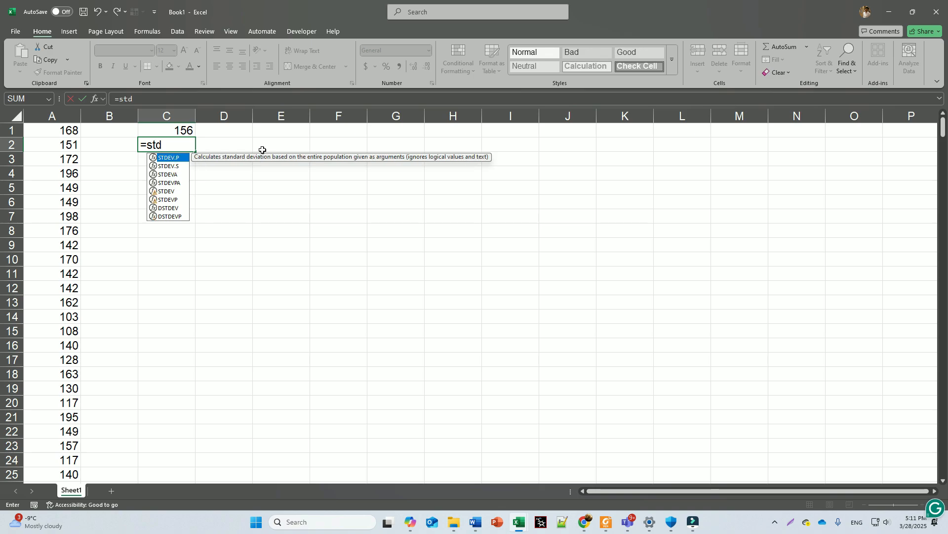
{"action": "key", "text": "Tab"}
{"action": "key", "text": "Left"}
{"action": "key", "text": "Up"}
{"action": "key", "text": "Left"}
{"action": "key", "text": "ctrl+shift+Down"}
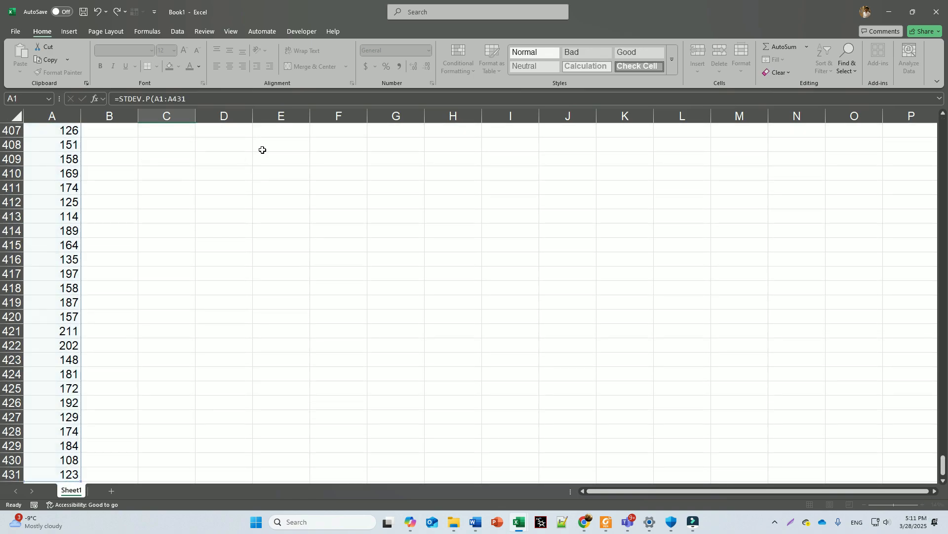
{"action": "key", "text": "Return"}
{"action": "key", "text": "Up"}
{"action": "key", "text": "Up"}
Format the standard deviation in C2 to show no decimal places
{"action": "key", "text": "Down"}
{"action": "left_click", "coordinate": [424, 69]}
{"action": "left_click", "coordinate": [425, 69]}
{"action": "left_click", "coordinate": [425, 69]}
{"action": "left_click", "coordinate": [425, 69]}
{"action": "left_click", "coordinate": [425, 69]}
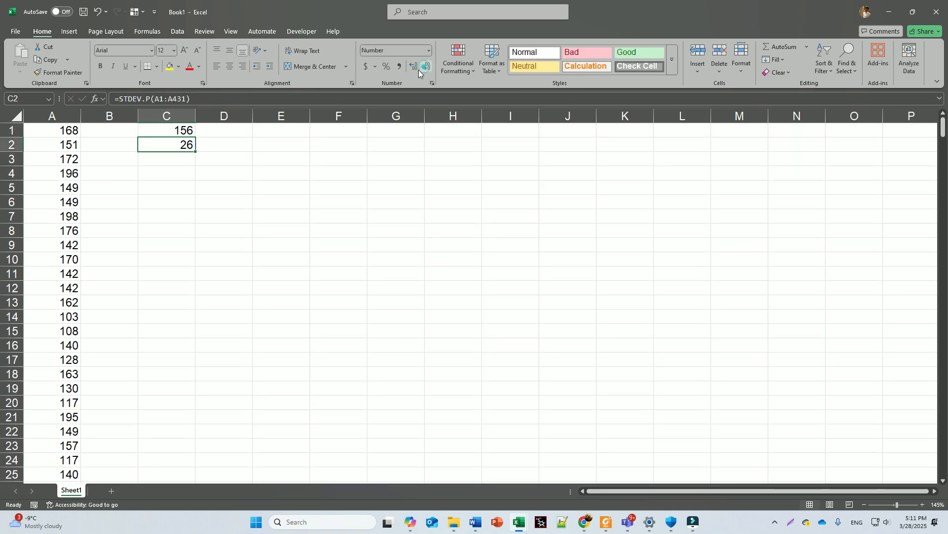
Calculate the maximum of A1:A431 in cell C3 with the MAX function
{"action": "left_click", "coordinate": [175, 159]}
{"action": "type", "text": "=max("}
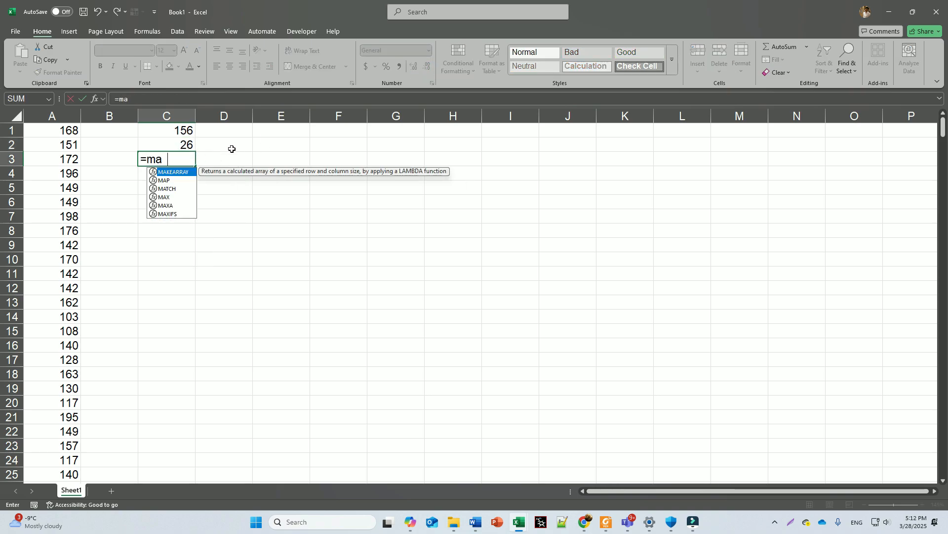
{"action": "key", "text": "Left"}
{"action": "key", "text": "Up"}
{"action": "key", "text": "Up"}
{"action": "key", "text": "Left"}
{"action": "key", "text": "ctrl+shift+Down"}
{"action": "key", "text": "Return"}
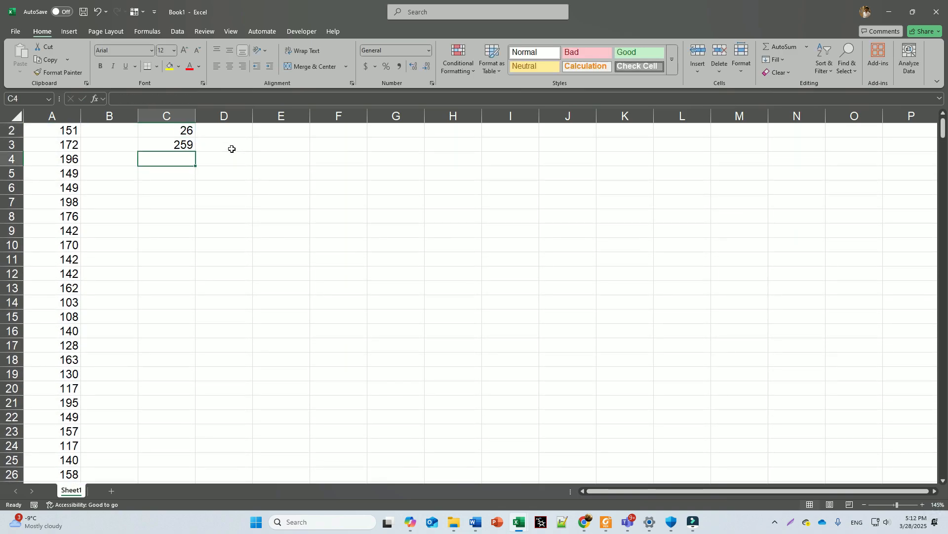
Calculate the minimum of A1:A431 in cell C4 with the MIN function
{"action": "type", "text": "=min("}
{"action": "key", "text": "Left"}
{"action": "key", "text": "Left"}
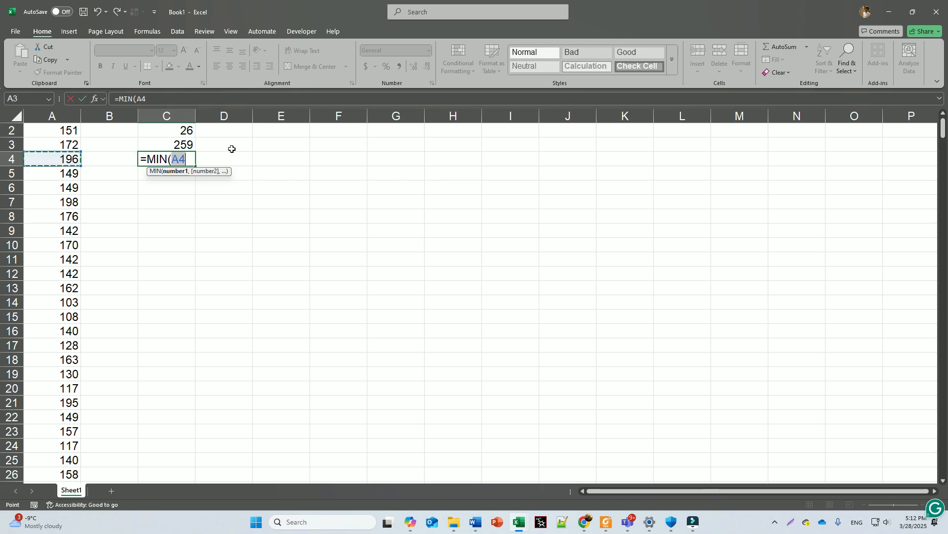
{"action": "key", "text": "Up"}
{"action": "key", "text": "Up"}
{"action": "key", "text": "Up"}
{"action": "key", "text": "ctrl+shift+Down"}
{"action": "key", "text": "Return"}
{"action": "key", "text": "Up"}
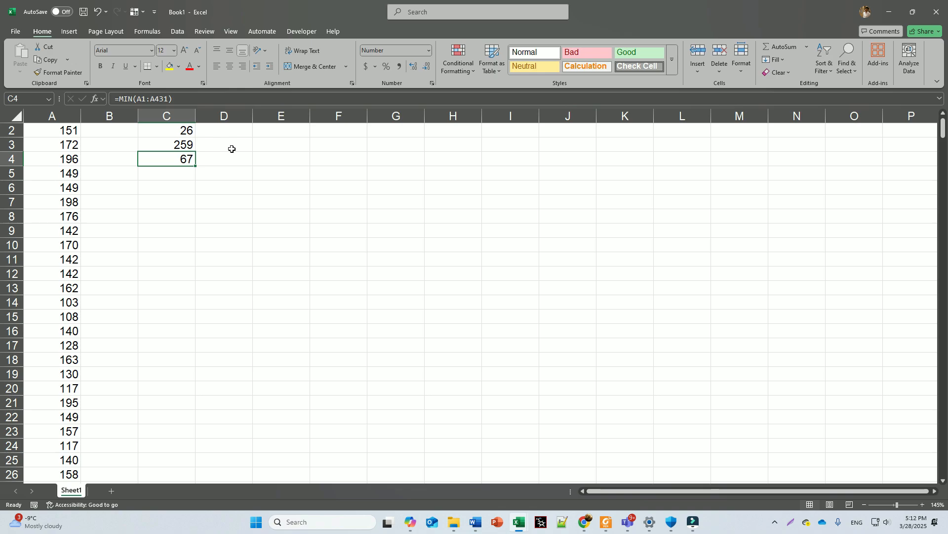
Enter 70 and 80 in E2 and E3 and fill the series of bin limits in steps of 10 down to 260 in E21
{"action": "left_click", "coordinate": [290, 142]}
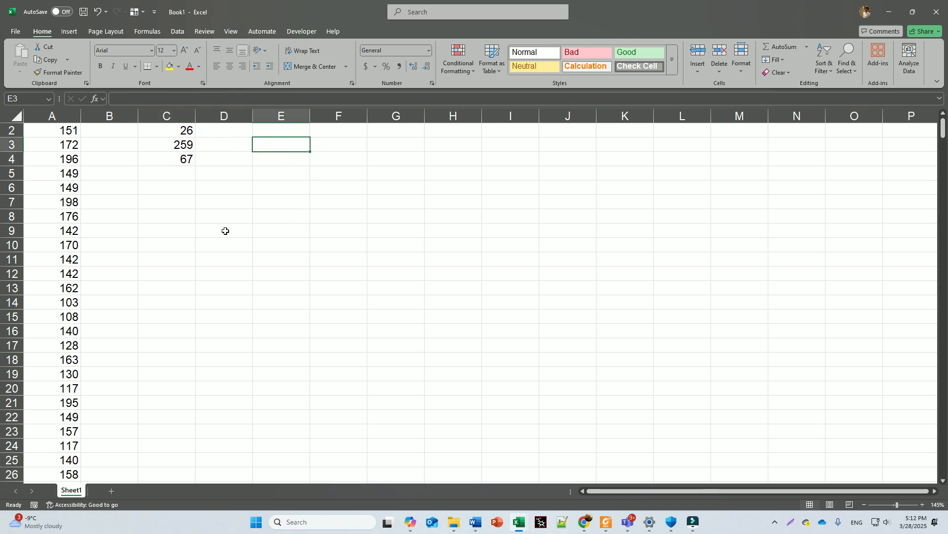
{"action": "scroll", "coordinate": [210, 244], "scroll_direction": "up", "scroll_amount": 1}
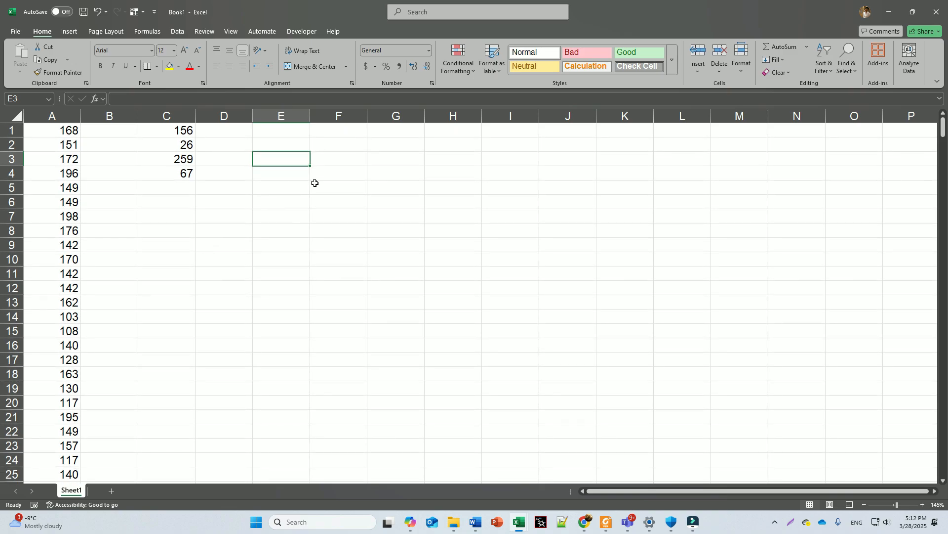
{"action": "left_click", "coordinate": [294, 143]}
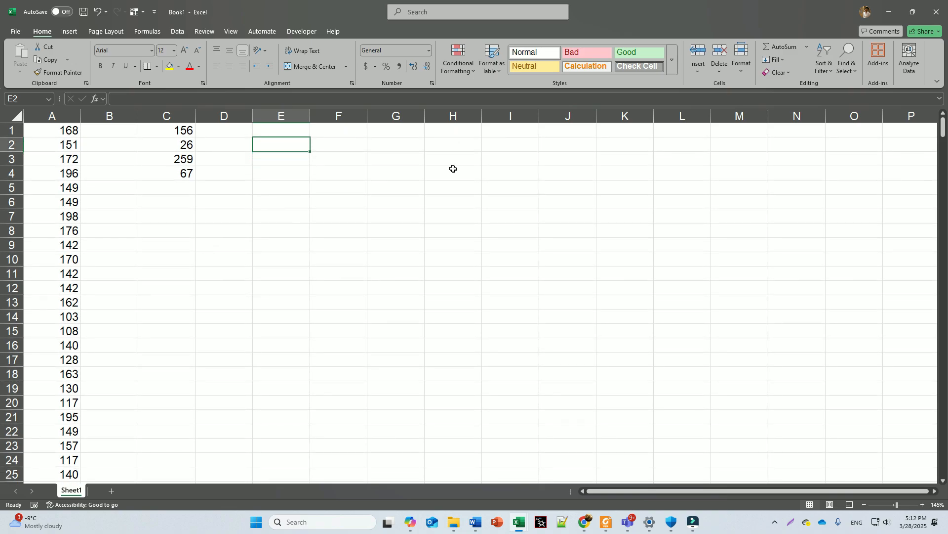
{"action": "type", "text": "70"}
{"action": "key", "text": "Return"}
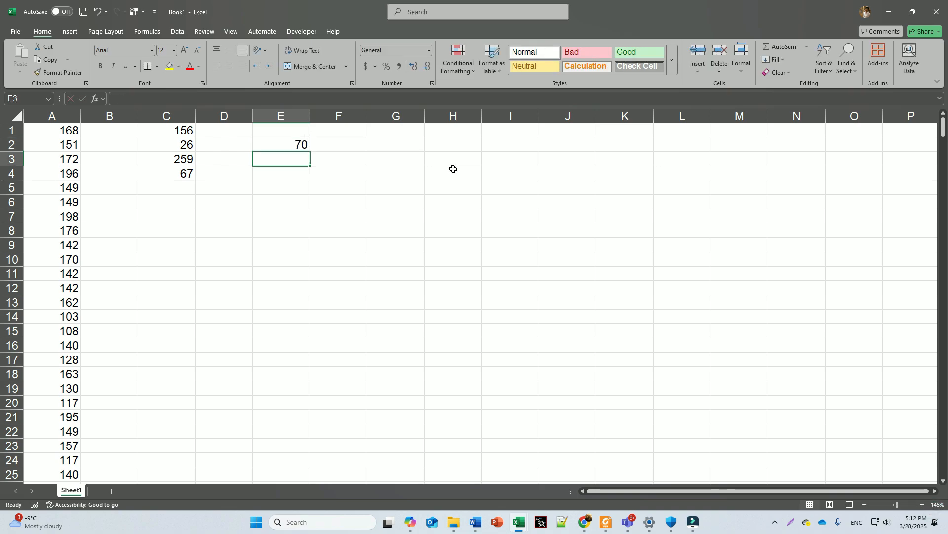
{"action": "type", "text": "80"}
{"action": "key", "text": "Return"}
{"action": "left_click_drag", "start_coordinate": [289, 148], "coordinate": [312, 422]}
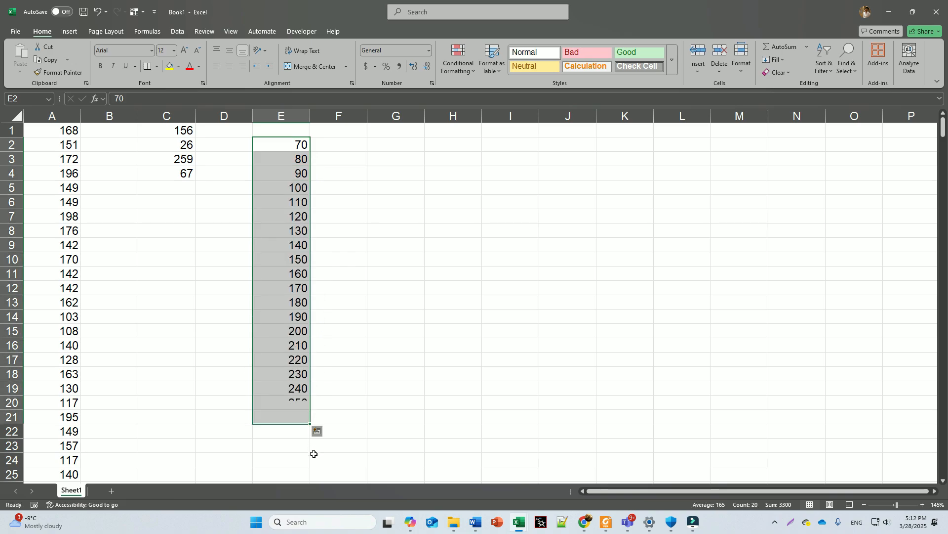
{"action": "left_click", "coordinate": [328, 168]}
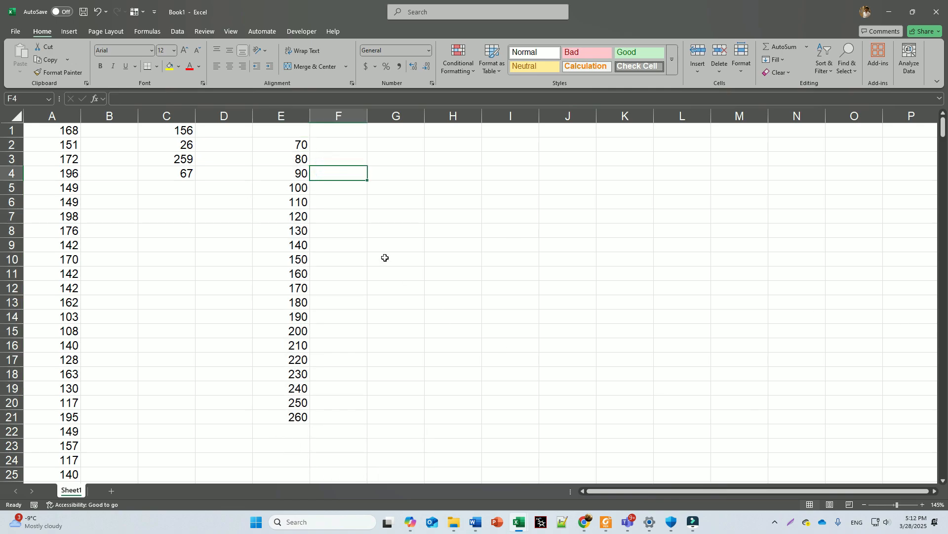
{"action": "left_click", "coordinate": [284, 146]}
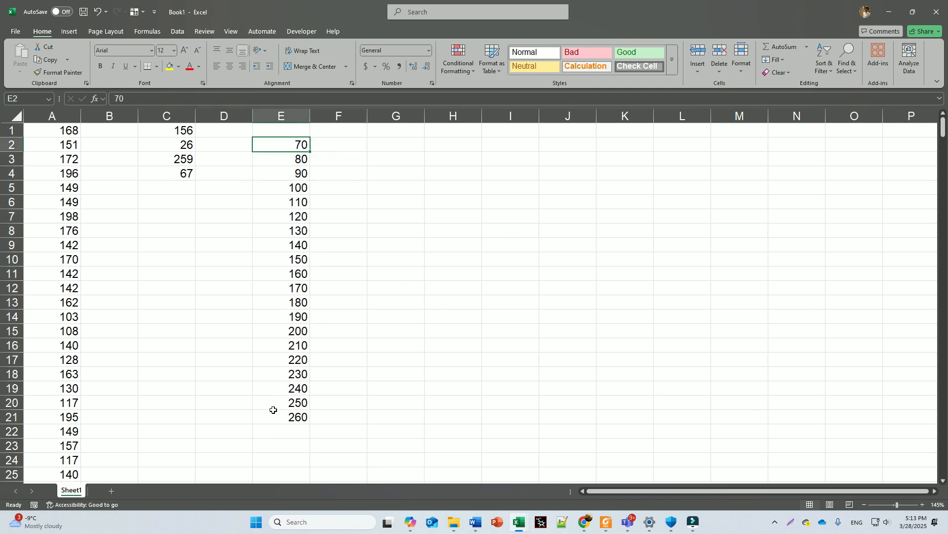
{"action": "left_click", "coordinate": [324, 147]}
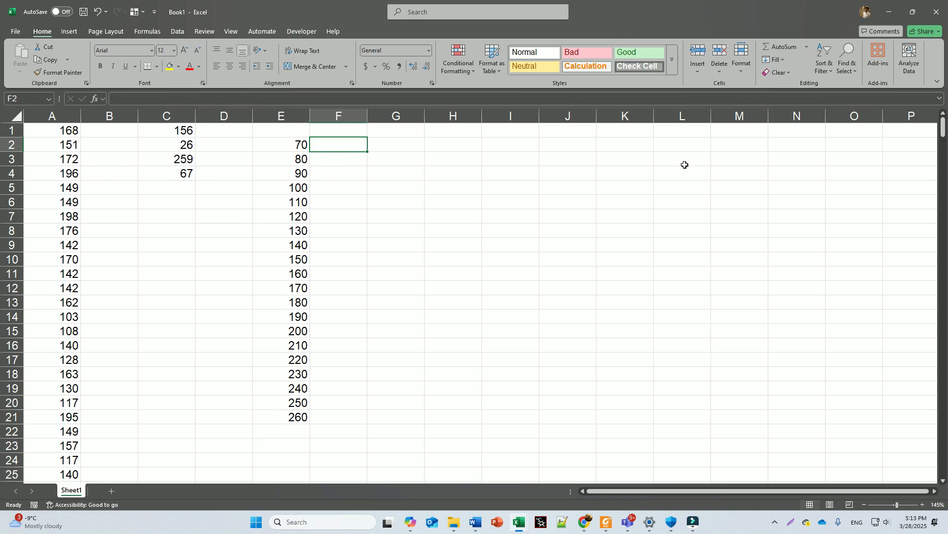
{"action": "key", "text": "Left"}
{"action": "key", "text": "Left"}
{"action": "key", "text": "Right"}
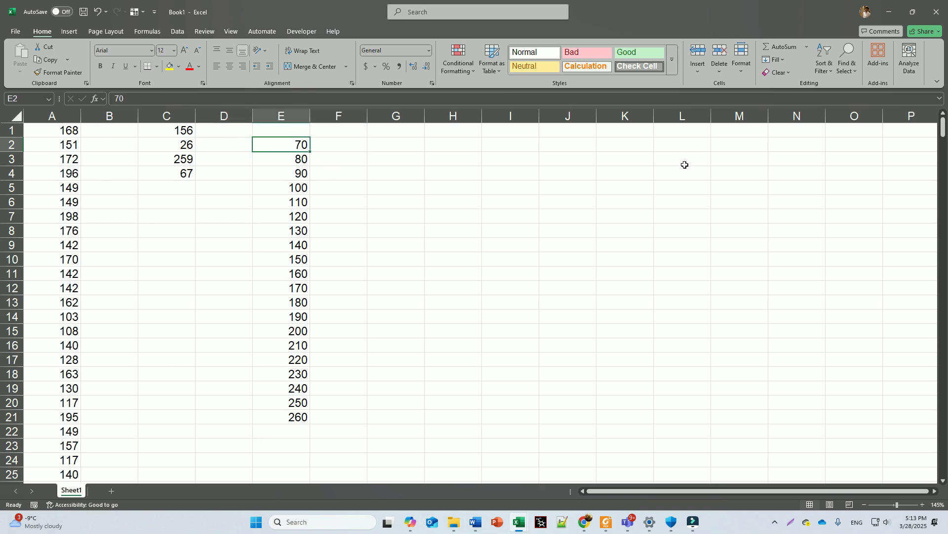
{"action": "key", "text": "Left"}
{"action": "key", "text": "Right"}
{"action": "key", "text": "Right"}
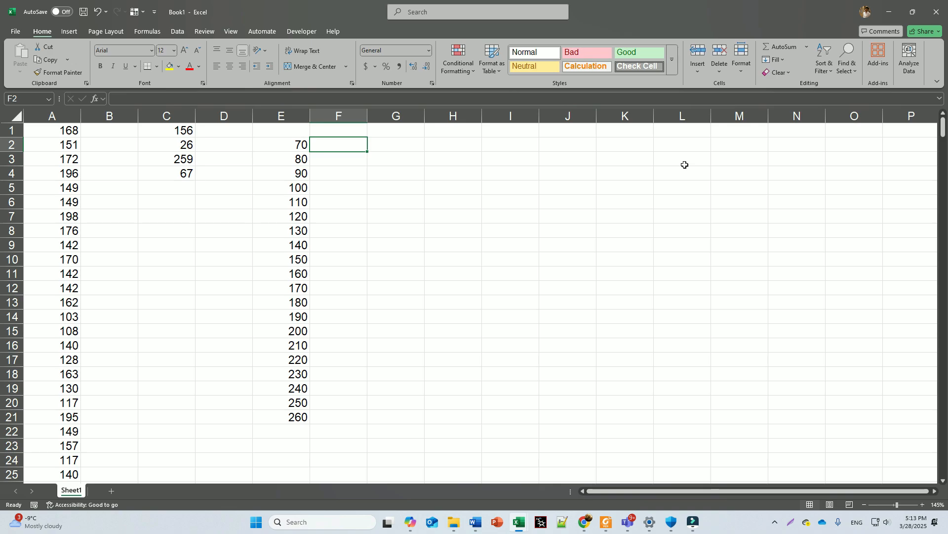
{"action": "key", "text": "Left"}
{"action": "key", "text": "Down"}
{"action": "key", "text": "Right"}
{"action": "key", "text": "Left"}
{"action": "key", "text": "Down"}
{"action": "key", "text": "Right"}
{"action": "key", "text": "Left"}
{"action": "key", "text": "Down"}
{"action": "key", "text": "Right"}
{"action": "key", "text": "Up"}
{"action": "key", "text": "Up"}
{"action": "key", "text": "Up"}
{"action": "key", "text": "Up"}
{"action": "key", "text": "Down"}
Start the Histogram data analysis tool and clear its input range and bin range
{"action": "left_click", "coordinate": [180, 31]}
{"action": "left_click", "coordinate": [871, 47]}
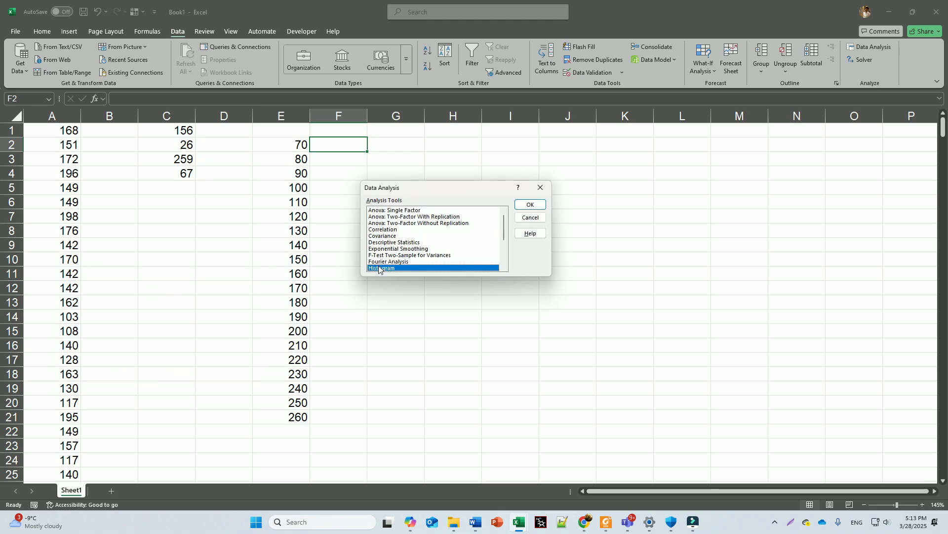
{"action": "double_click", "coordinate": [377, 264]}
{"action": "left_click", "coordinate": [479, 186]}
{"action": "left_click_drag", "start_coordinate": [478, 186], "coordinate": [430, 202]}
{"action": "key", "text": "BackSpace"}
{"action": "key", "text": "BackSpace"}
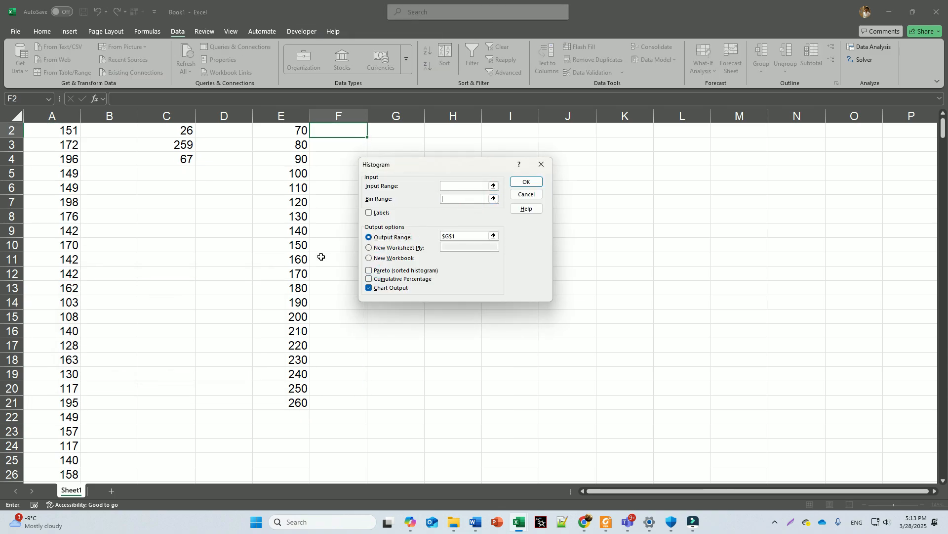
Set the histogram's input range to A1:A431 and its bin range to E2:E21
{"action": "scroll", "coordinate": [261, 177], "scroll_direction": "up", "scroll_amount": 1}
{"action": "left_click", "coordinate": [465, 186]}
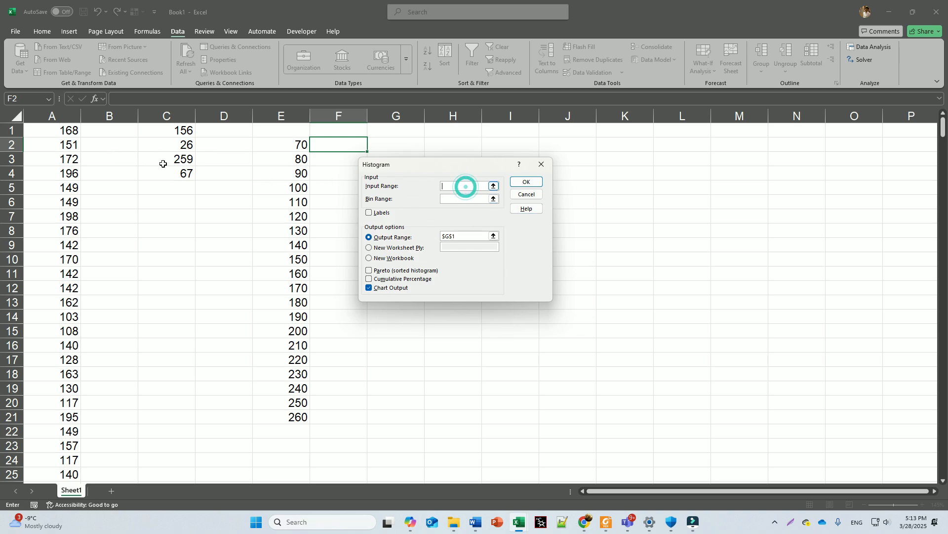
{"action": "left_click", "coordinate": [53, 130]}
{"action": "key", "text": "ctrl+shift+Down"}
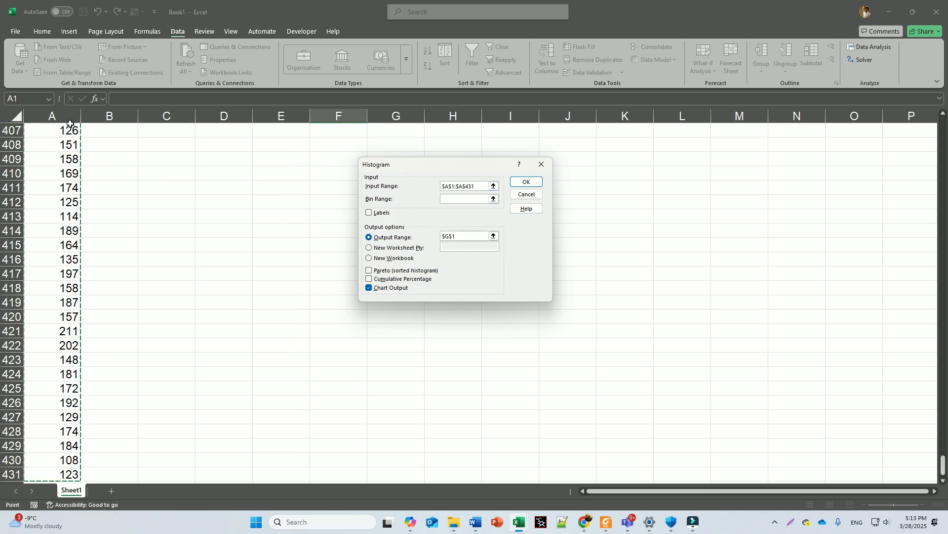
{"action": "scroll", "coordinate": [150, 230], "scroll_direction": "up", "scroll_amount": 6}
{"action": "left_click_drag", "start_coordinate": [943, 449], "coordinate": [943, 113]}
{"action": "left_click", "coordinate": [458, 198]}
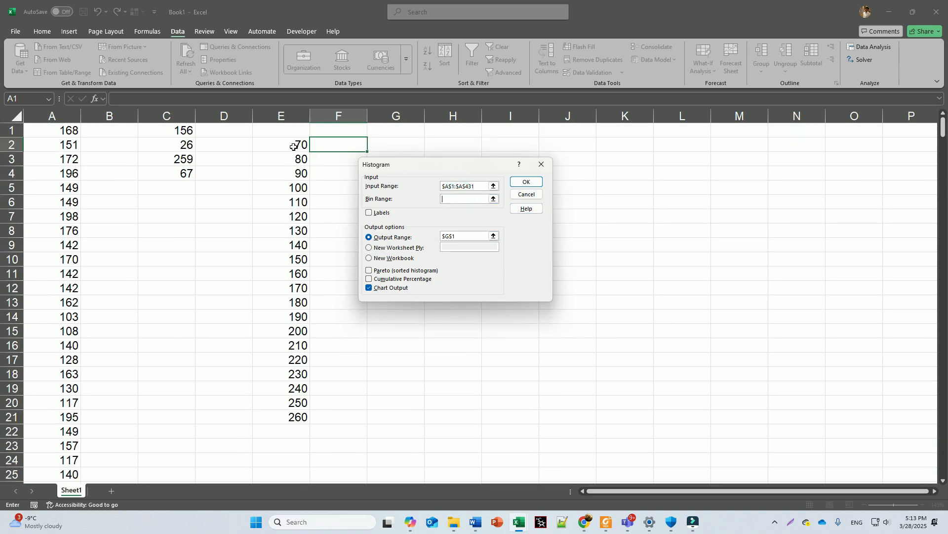
{"action": "left_click_drag", "start_coordinate": [294, 144], "coordinate": [291, 417]}
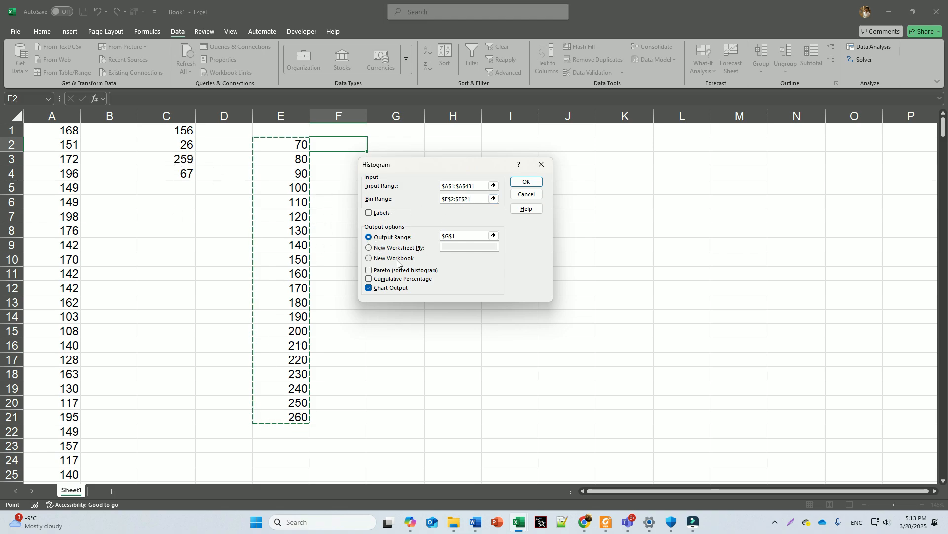
Set the histogram's output range to F1 and generate the frequency table with chart output
{"action": "left_click", "coordinate": [370, 237]}
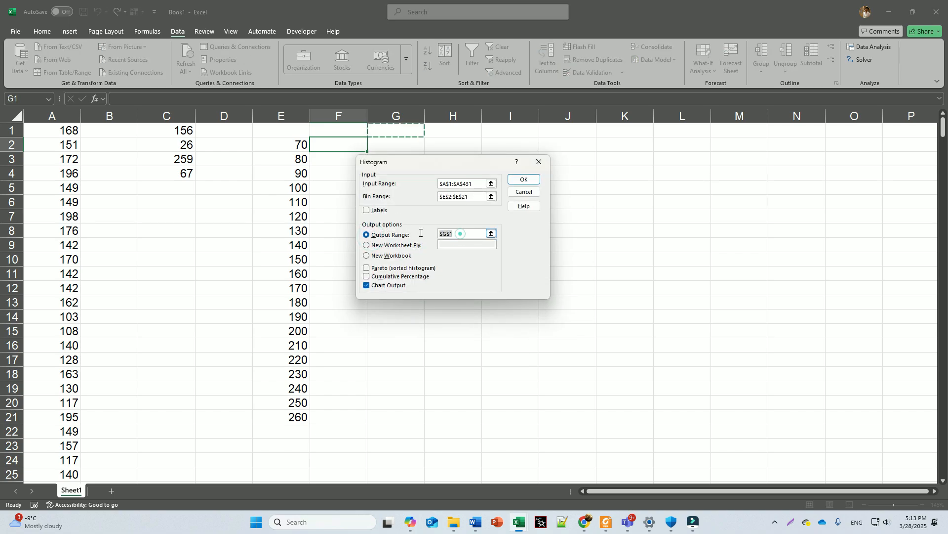
{"action": "left_click", "coordinate": [324, 130]}
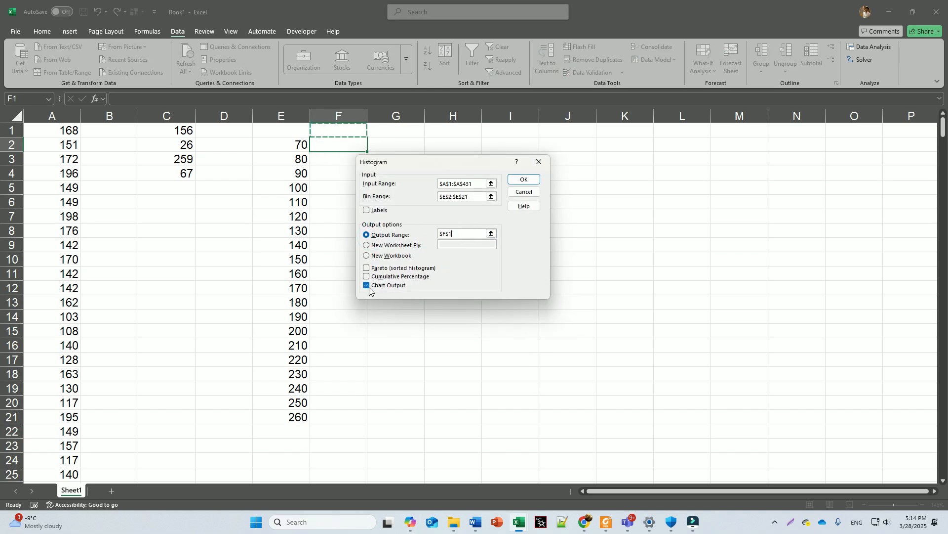
{"action": "left_click", "coordinate": [527, 180]}
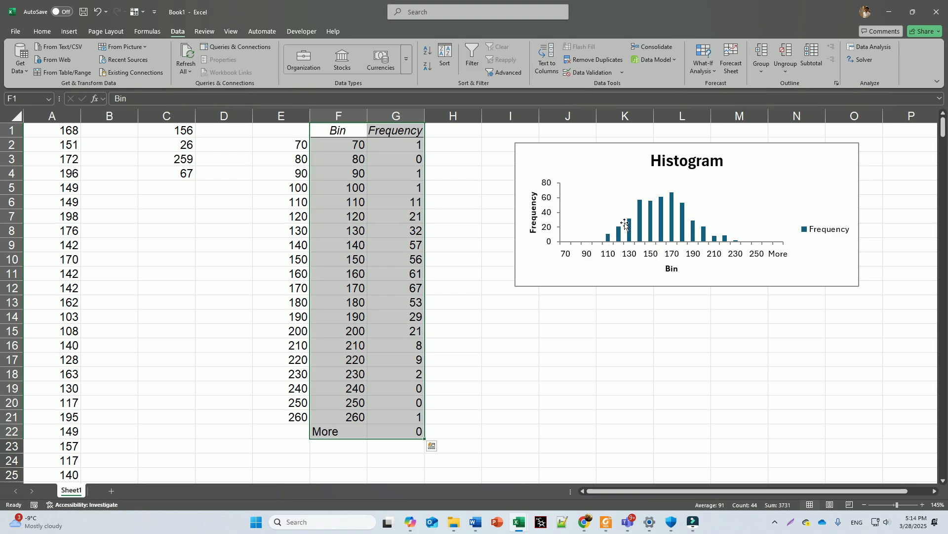
Make the histogram chart narrower and move it up so it starts at column L in row 1
{"action": "left_click", "coordinate": [610, 269]}
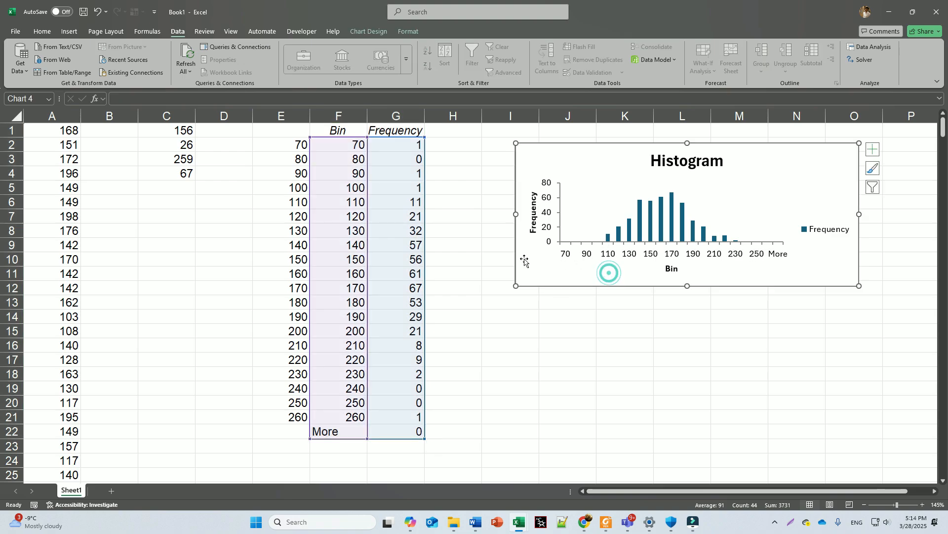
{"action": "left_click_drag", "start_coordinate": [515, 215], "coordinate": [604, 216]}
{"action": "left_click_drag", "start_coordinate": [689, 286], "coordinate": [612, 270]}
{"action": "left_click_drag", "start_coordinate": [676, 128], "coordinate": [828, 129]}
{"action": "left_click", "coordinate": [511, 230]}
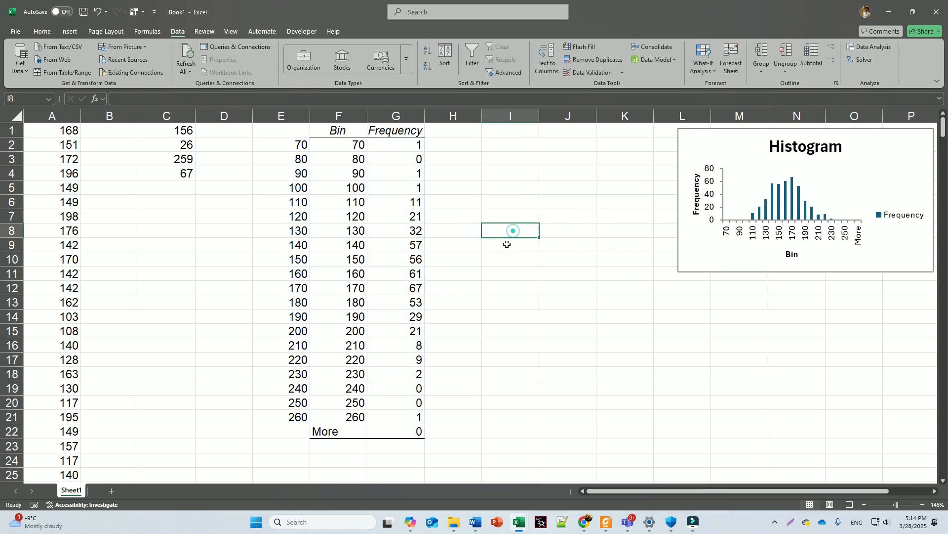
Examine the bin and frequency pairs in the first two rows of the frequency table
{"action": "left_click", "coordinate": [350, 147]}
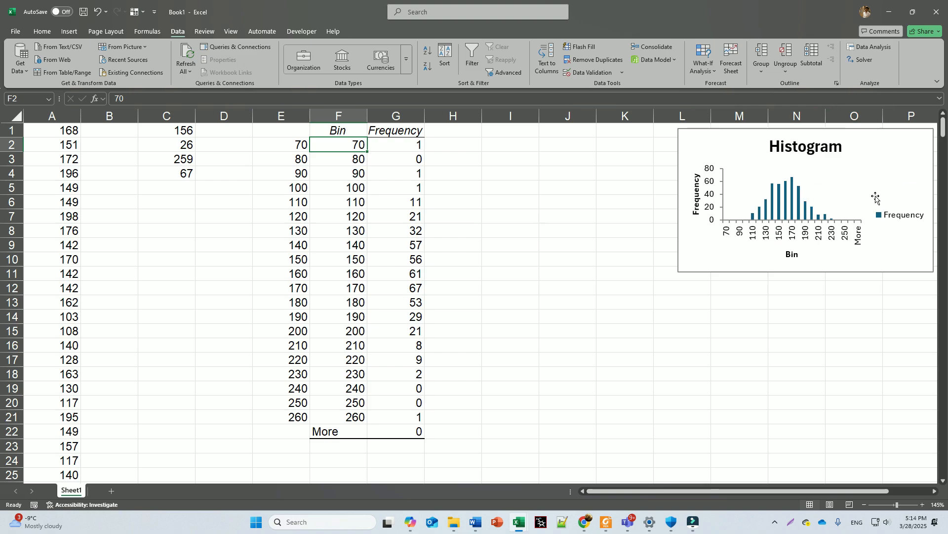
{"action": "left_click", "coordinate": [404, 146]}
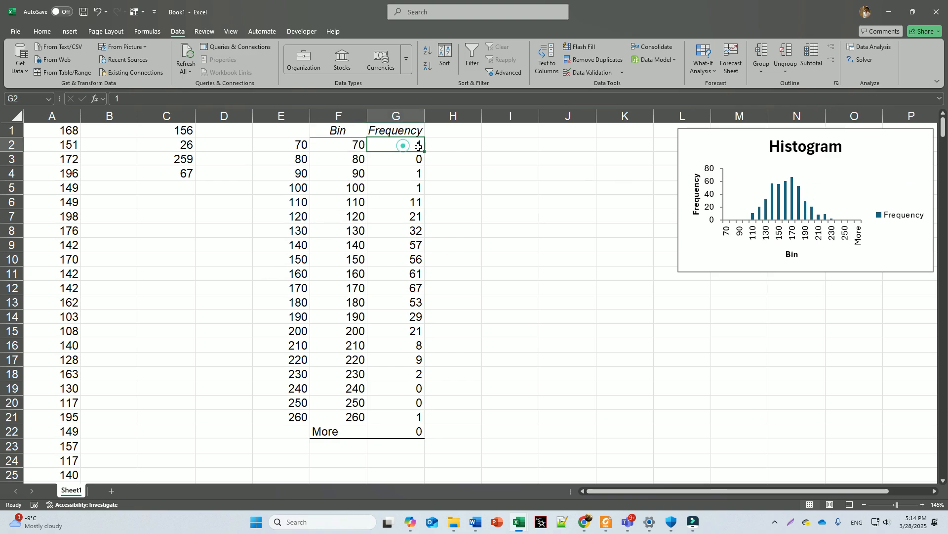
{"action": "left_click", "coordinate": [350, 145]}
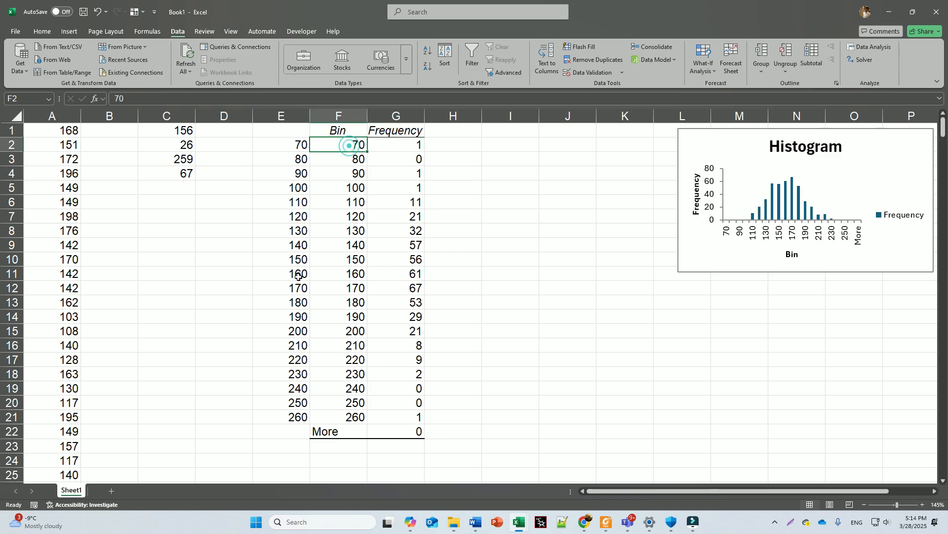
{"action": "left_click", "coordinate": [389, 146]}
{"action": "left_click", "coordinate": [332, 164]}
{"action": "left_click", "coordinate": [395, 161]}
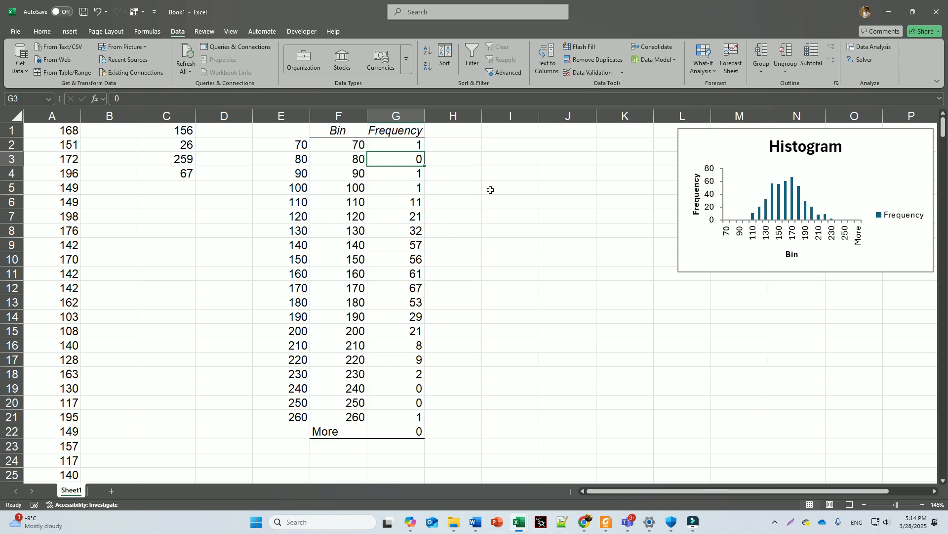
Insert a scatter chart with smooth lines and markers from the bins and frequencies in F2:G21
{"action": "left_click_drag", "start_coordinate": [405, 146], "coordinate": [366, 415]}
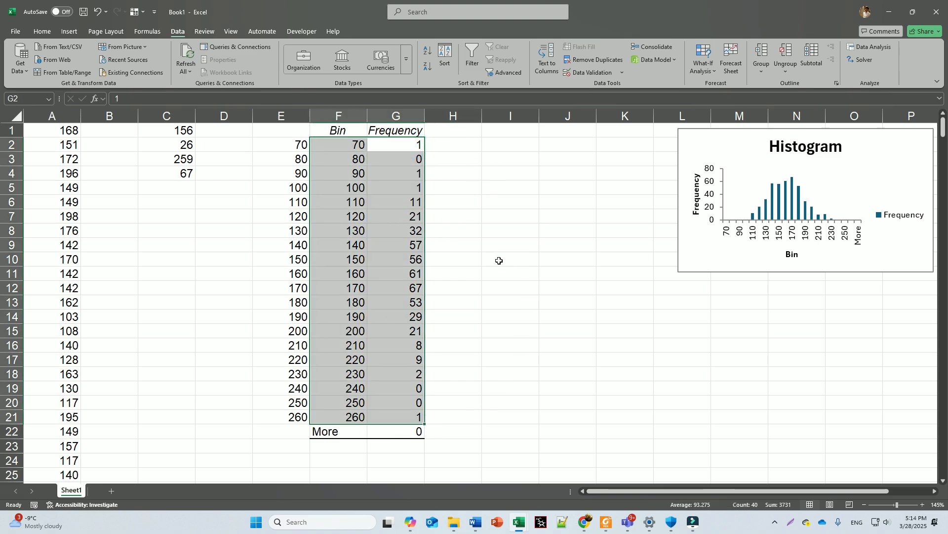
{"action": "left_click", "coordinate": [529, 249]}
{"action": "left_click_drag", "start_coordinate": [346, 145], "coordinate": [393, 419]}
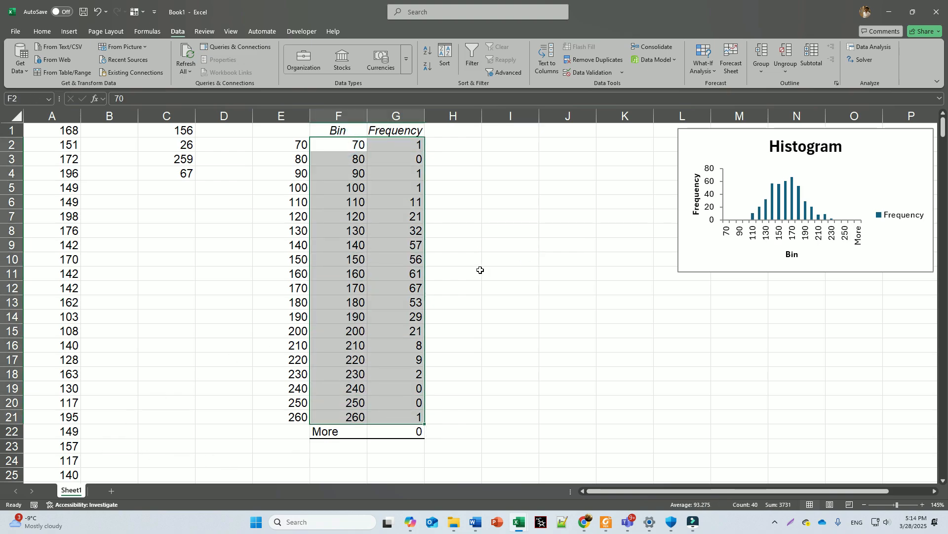
{"action": "left_click", "coordinate": [70, 31]}
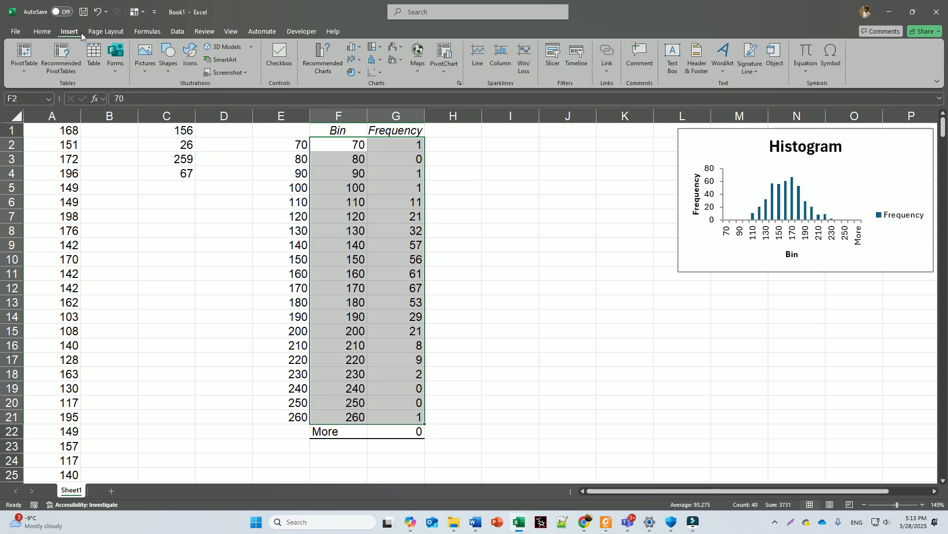
{"action": "left_click", "coordinate": [379, 72]}
{"action": "left_click", "coordinate": [408, 106]}
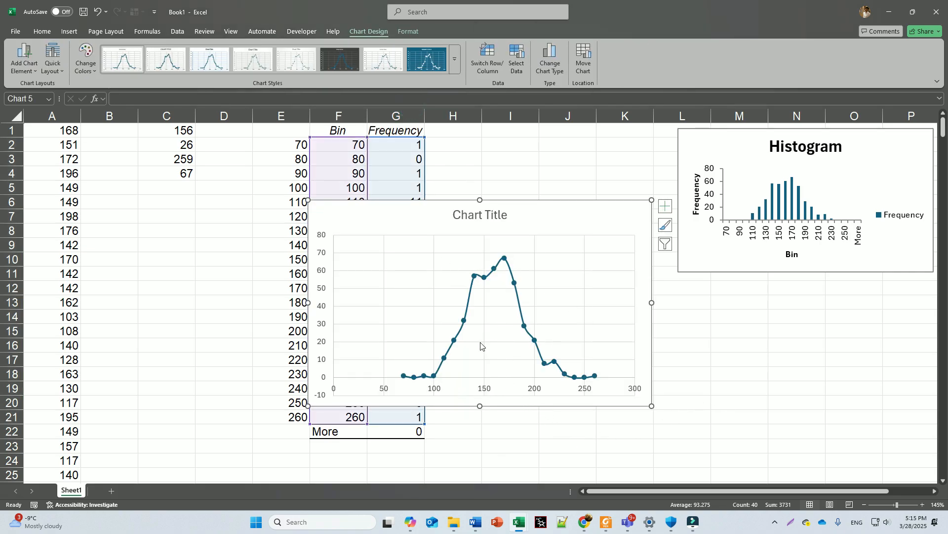
{"action": "left_click", "coordinate": [473, 283]}
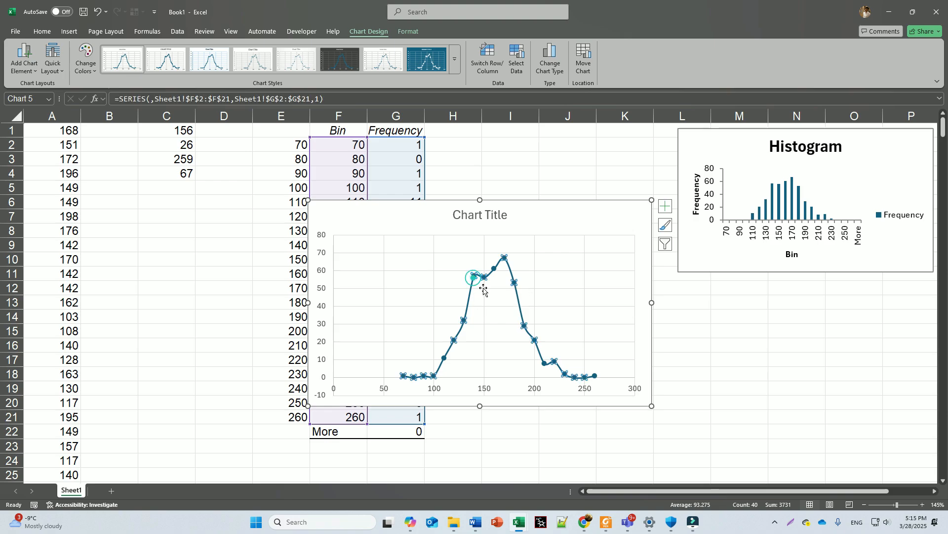
Set the minimum bound of the scatter chart's horizontal axis to 50
{"action": "left_click", "coordinate": [384, 390]}
{"action": "double_click", "coordinate": [384, 390]}
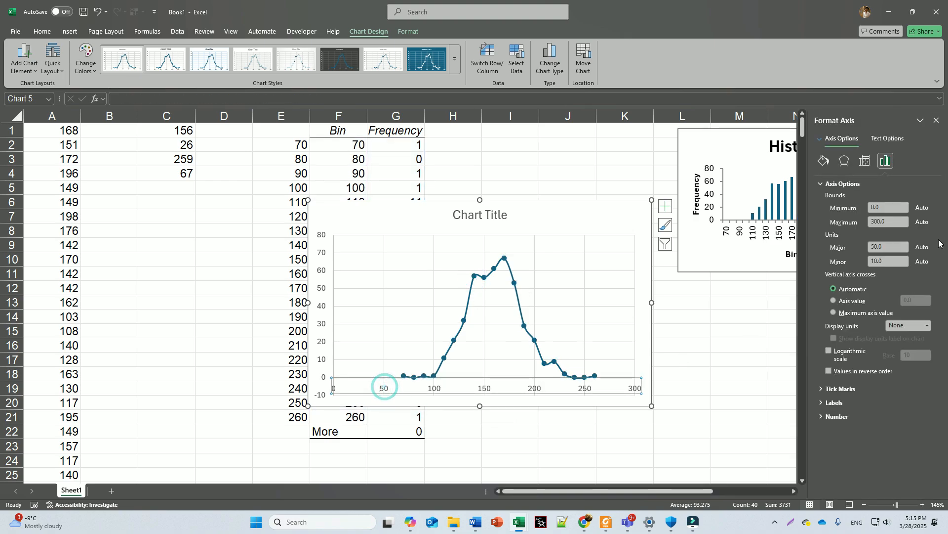
{"action": "left_click_drag", "start_coordinate": [881, 207], "coordinate": [857, 204]}
{"action": "type", "text": "50"}
{"action": "key", "text": "Return"}
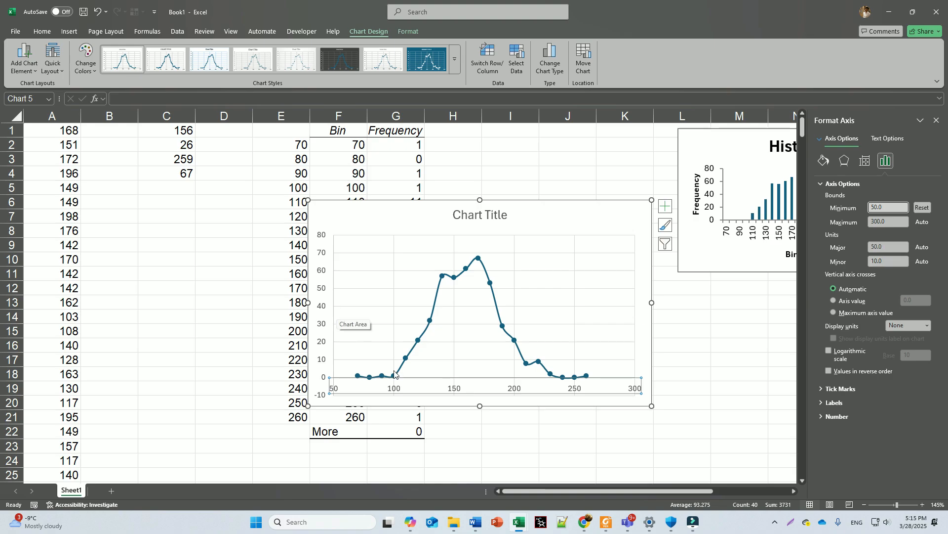
Set the vertical axis minimum to 0, major unit to 20 and minor unit to 10, and move the chart beside the frequency table
{"action": "left_click", "coordinate": [322, 288]}
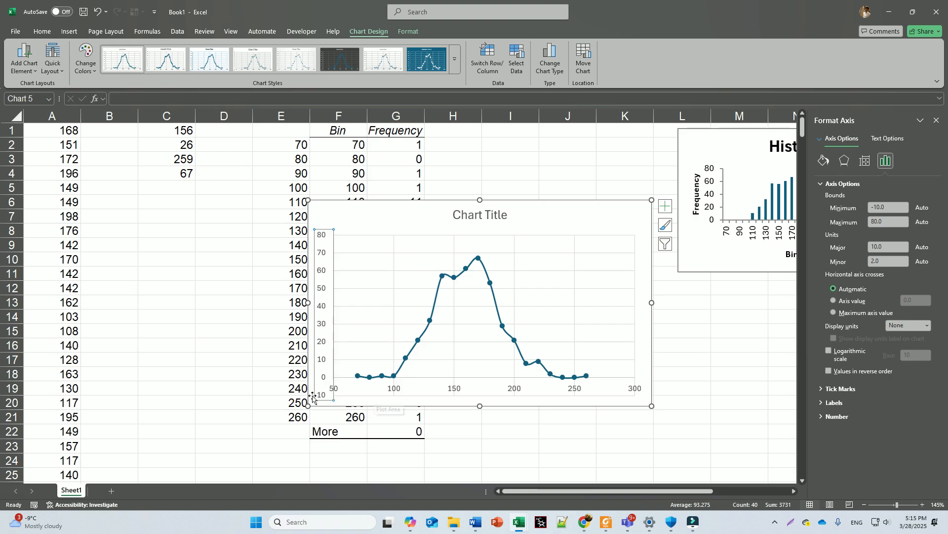
{"action": "double_click", "coordinate": [888, 207]}
{"action": "type", "text": "0"}
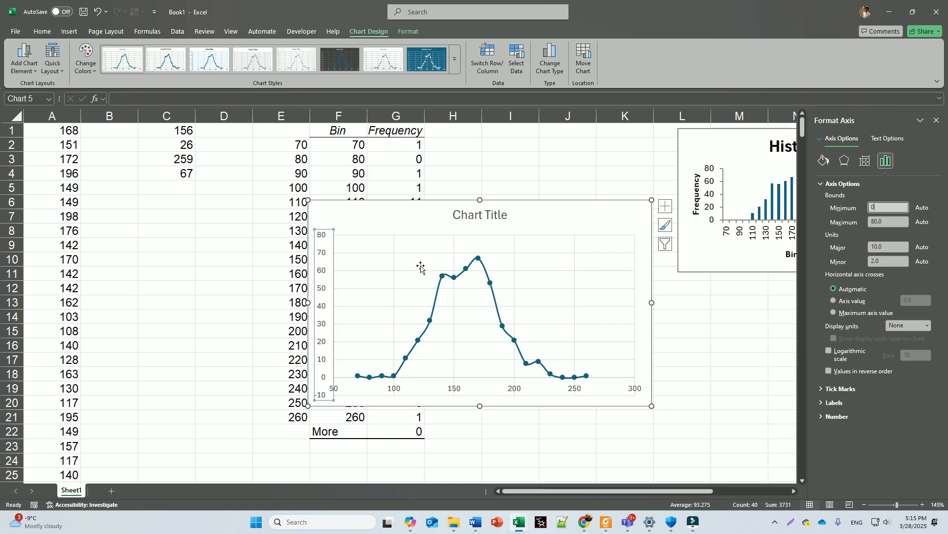
{"action": "left_click", "coordinate": [887, 247]}
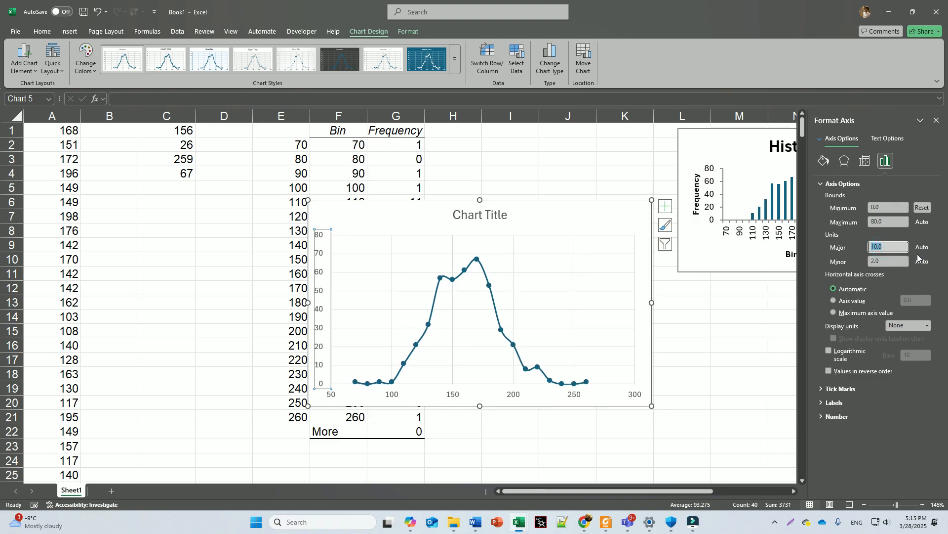
{"action": "left_click_drag", "start_coordinate": [892, 261], "coordinate": [869, 261]}
{"action": "type", "text": "10"}
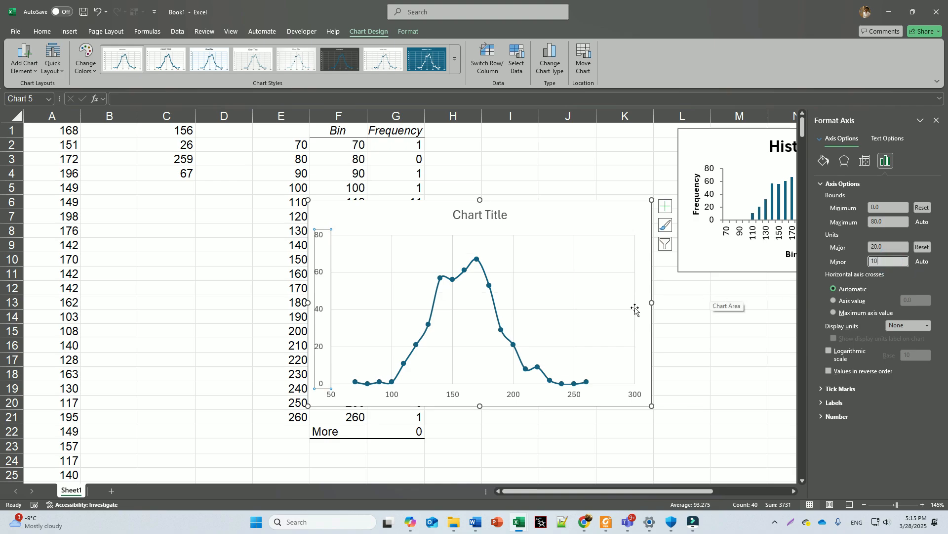
{"action": "left_click", "coordinate": [487, 396]}
{"action": "left_click_drag", "start_coordinate": [525, 203], "coordinate": [679, 166]}
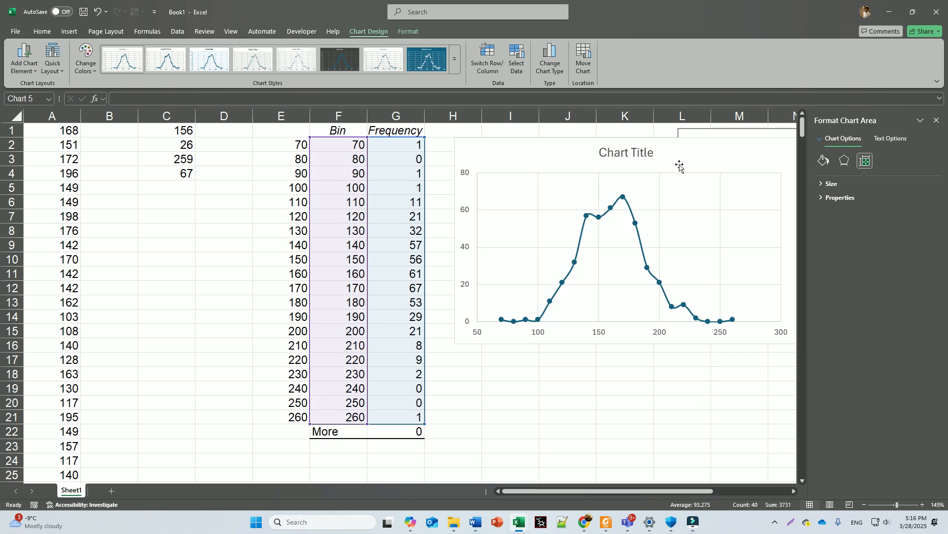
Add error bars to the frequency series of the scatter chart and open their detailed formatting options
{"action": "left_click", "coordinate": [602, 214]}
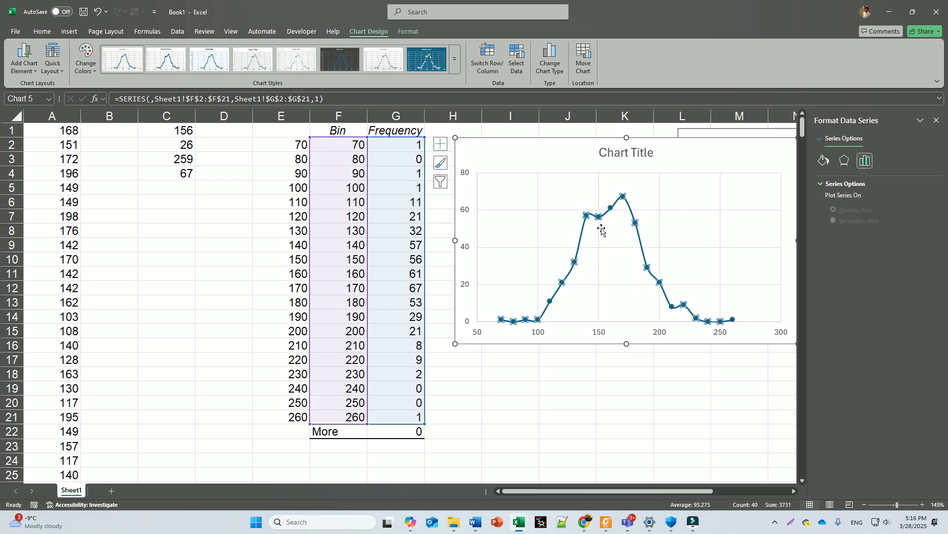
{"action": "left_click", "coordinate": [34, 73]}
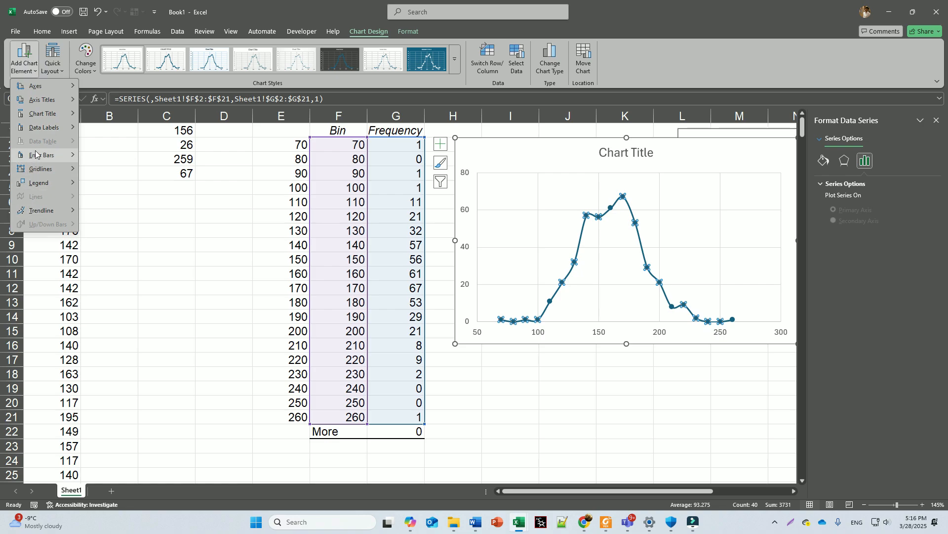
{"action": "mouse_move", "coordinate": [40, 155]}
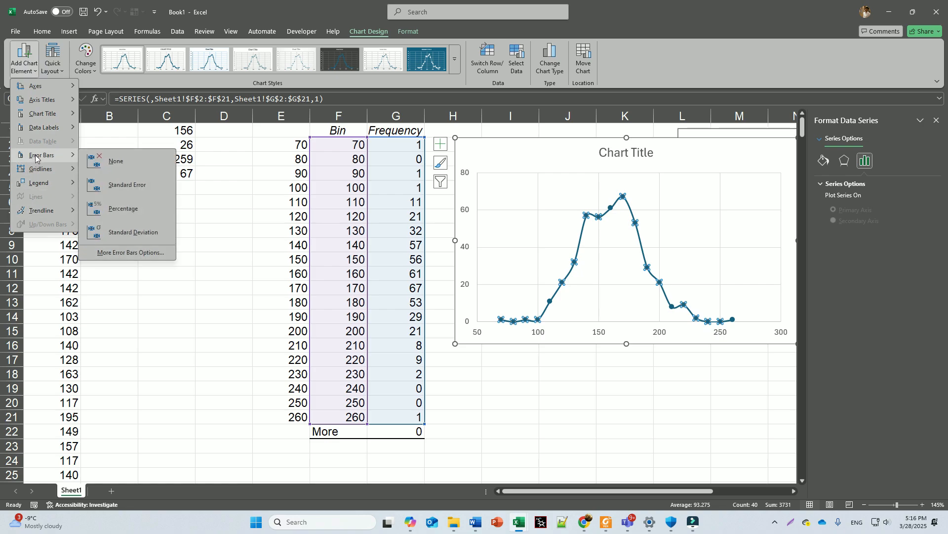
{"action": "left_click", "coordinate": [131, 253]}
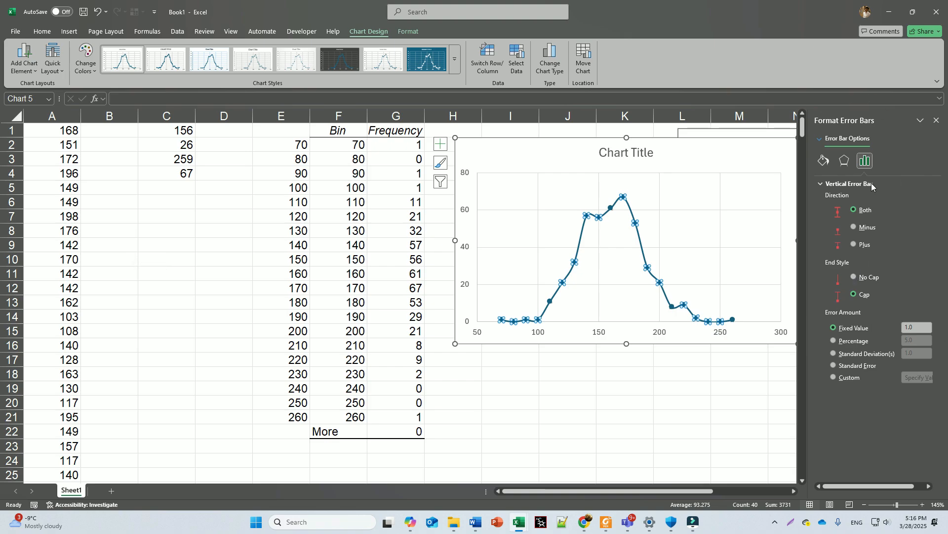
Set the vertical error bars to Minus direction, No Cap and an error amount of 100 percent
{"action": "left_click", "coordinate": [854, 227]}
{"action": "left_click", "coordinate": [855, 278]}
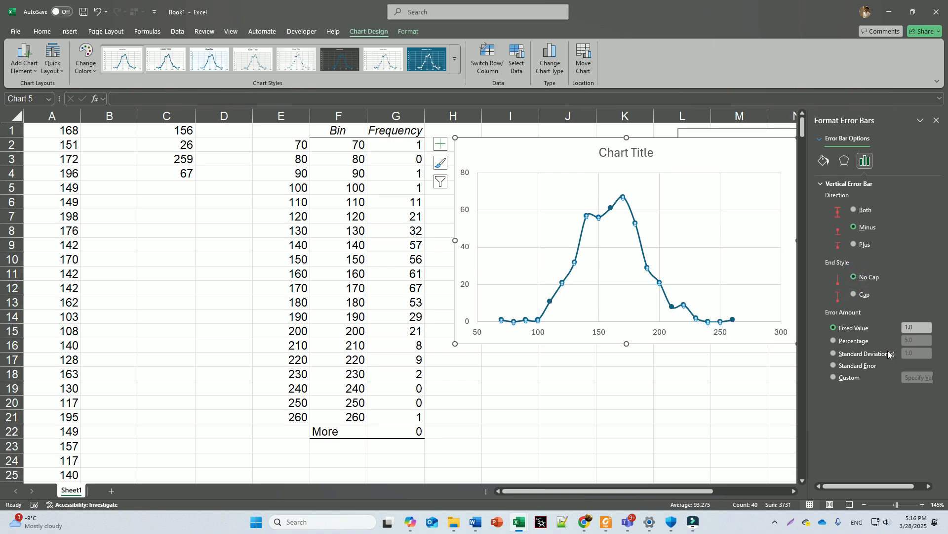
{"action": "left_click", "coordinate": [834, 340]}
{"action": "double_click", "coordinate": [918, 339]}
{"action": "type", "text": "100"}
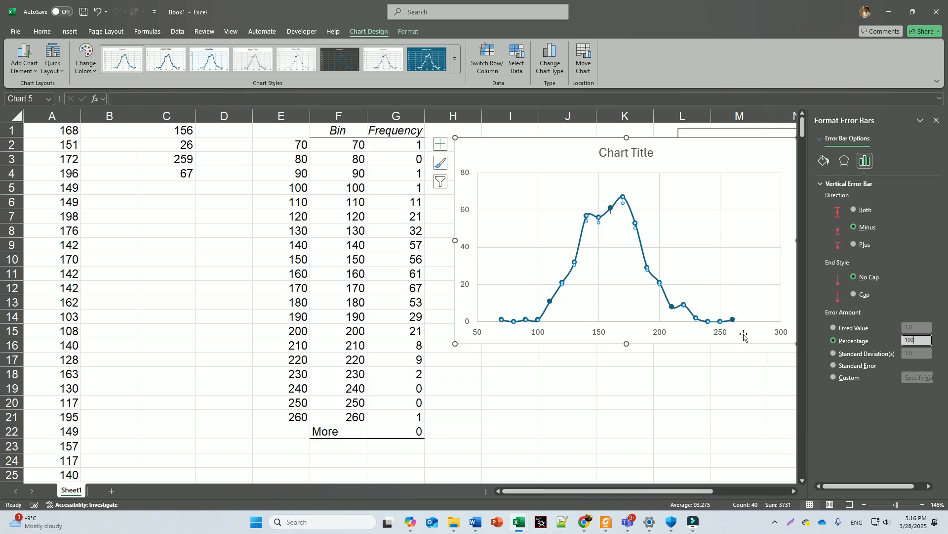
{"action": "left_click", "coordinate": [726, 283]}
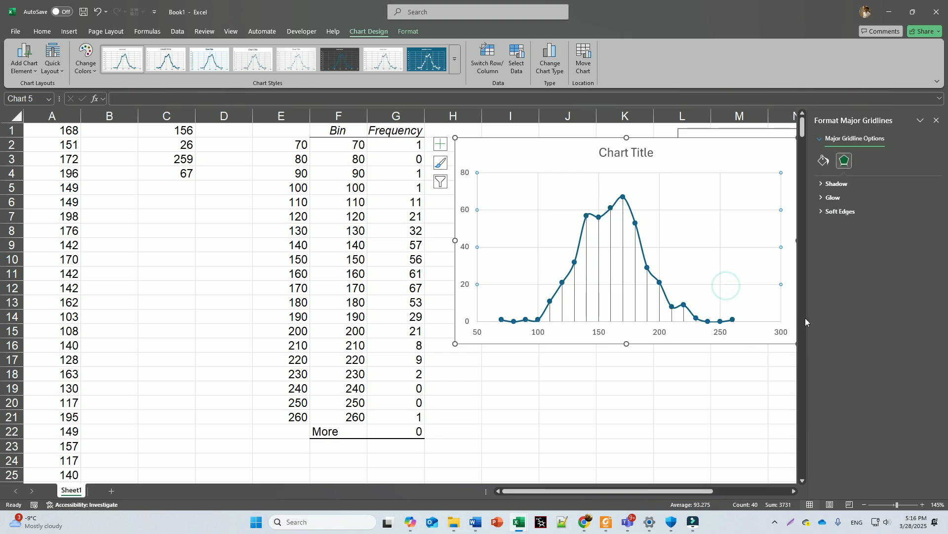
Set the line width of the vertical error bars to 12 pt and shift the chart slightly towards the frequency table
{"action": "left_click", "coordinate": [623, 256]}
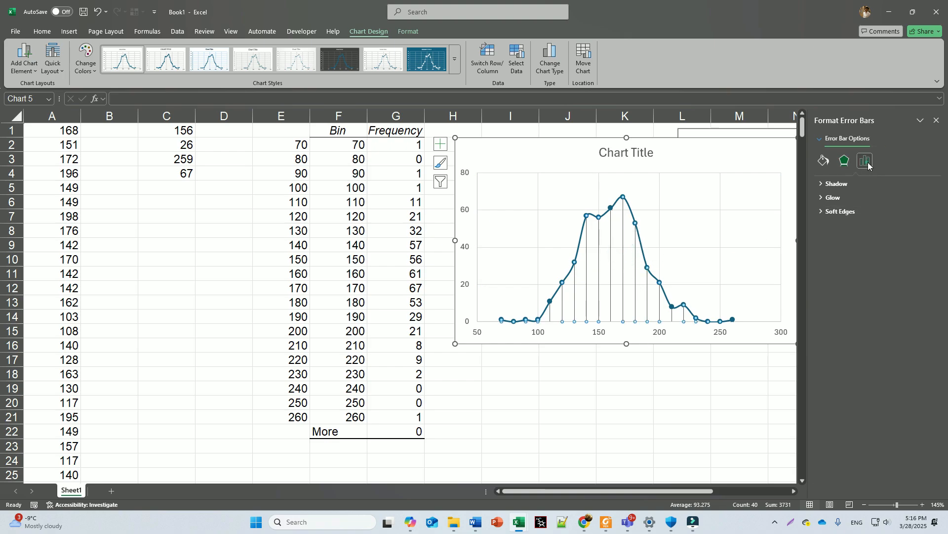
{"action": "left_click", "coordinate": [866, 161]}
{"action": "left_click", "coordinate": [824, 160]}
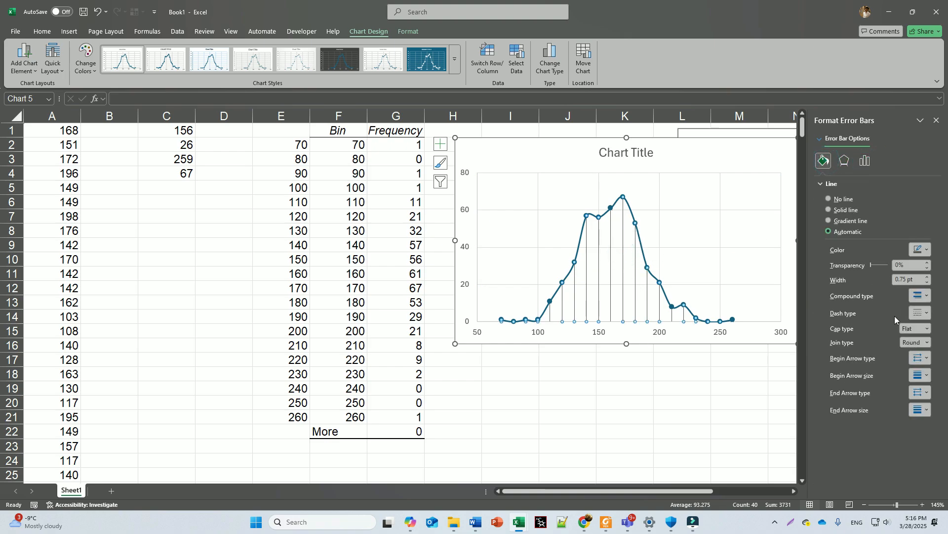
{"action": "triple_click", "coordinate": [908, 279]}
{"action": "type", "text": "1"}
{"action": "key", "text": "Return"}
{"action": "type", "text": "0"}
{"action": "key", "text": "Return"}
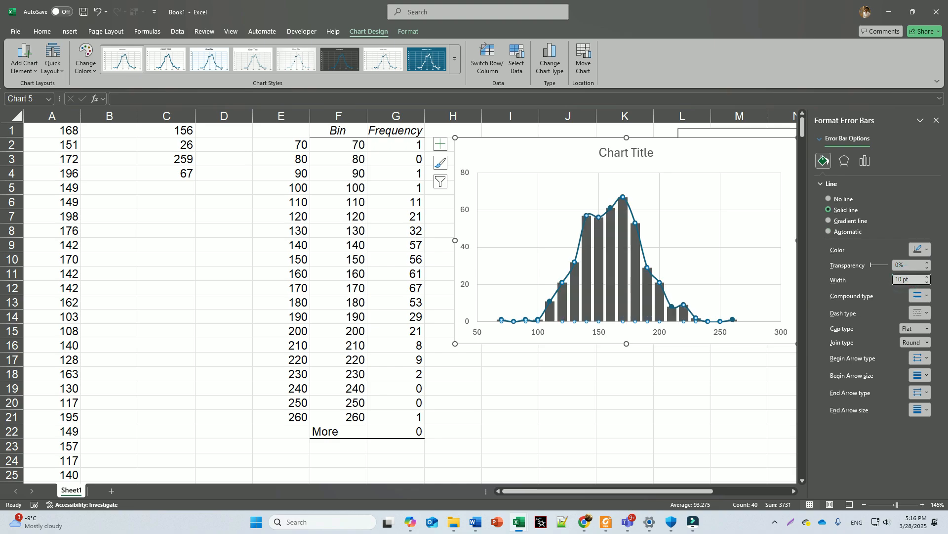
{"action": "key", "text": "BackSpace"}
{"action": "type", "text": "2"}
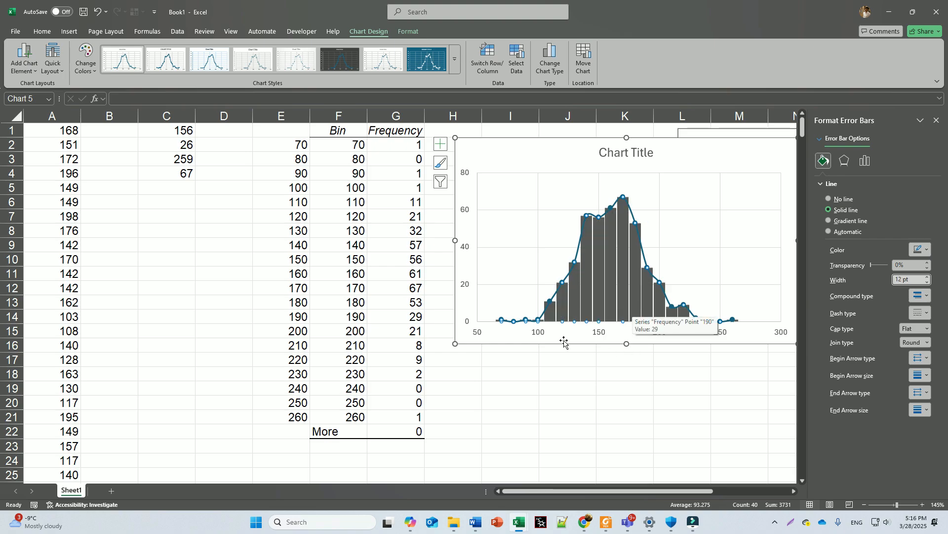
{"action": "left_click_drag", "start_coordinate": [560, 341], "coordinate": [526, 367]}
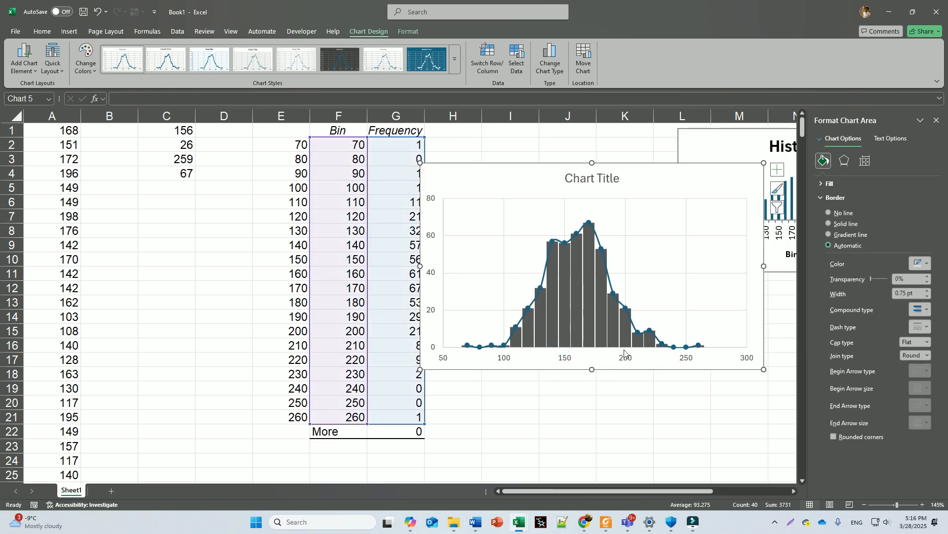
Set the frequency series to No line and its markers to None so that only the bars remain
{"action": "left_click", "coordinate": [597, 238]}
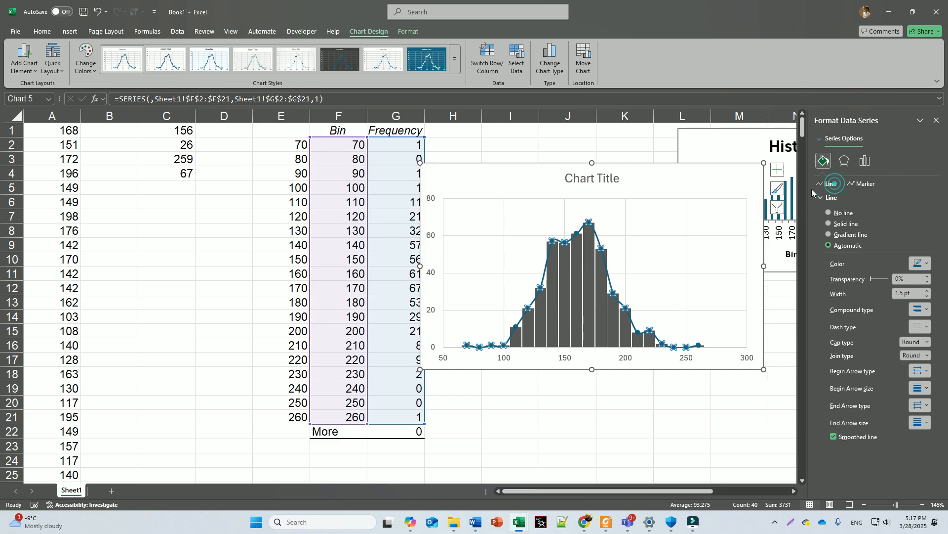
{"action": "left_click", "coordinate": [830, 212]}
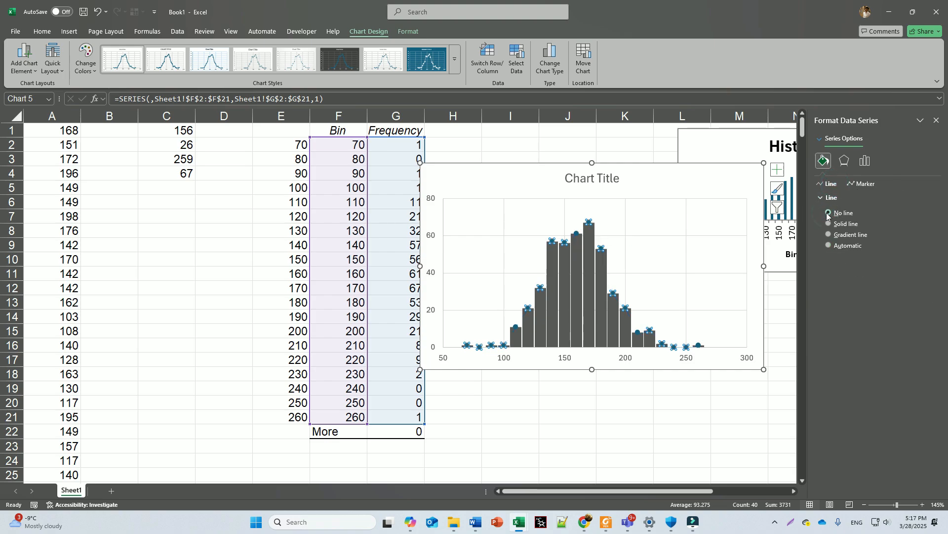
{"action": "left_click", "coordinate": [865, 184]}
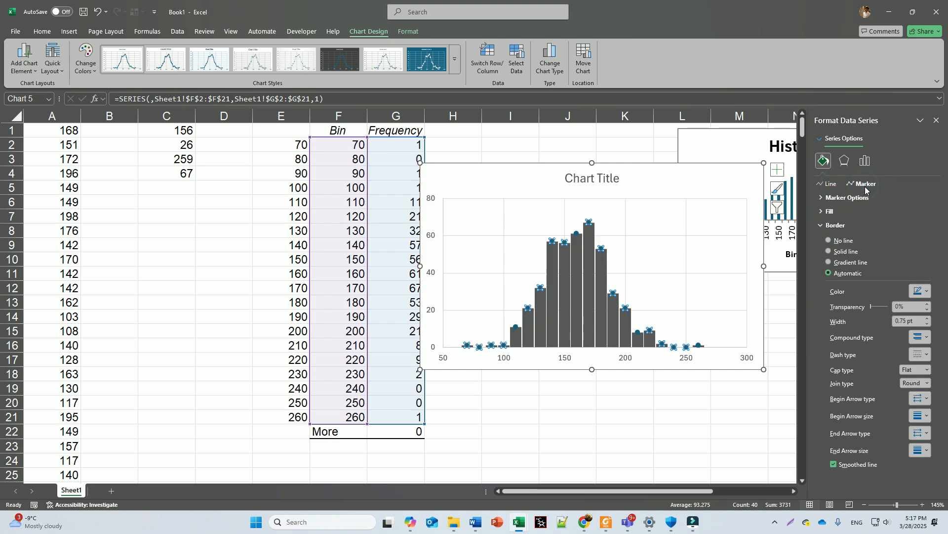
{"action": "left_click", "coordinate": [830, 197]}
{"action": "left_click", "coordinate": [829, 223]}
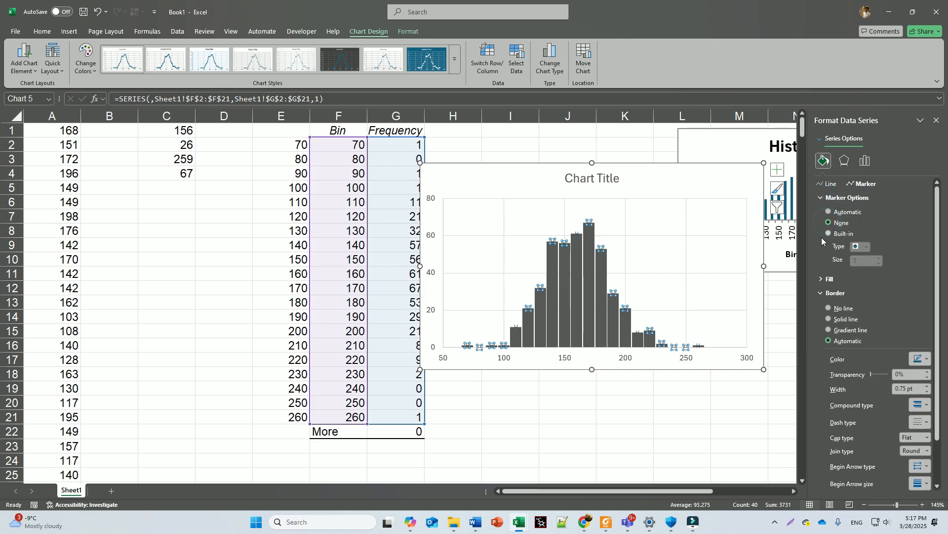
{"action": "left_click", "coordinate": [692, 279]}
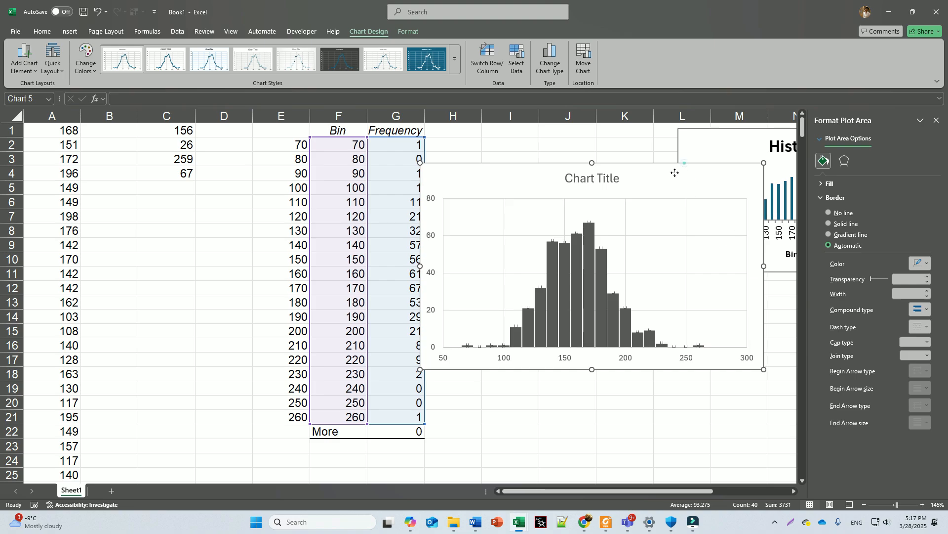
Shift the chart slightly away from the frequency table and close the formatting pane
{"action": "left_click_drag", "start_coordinate": [674, 173], "coordinate": [640, 182]}
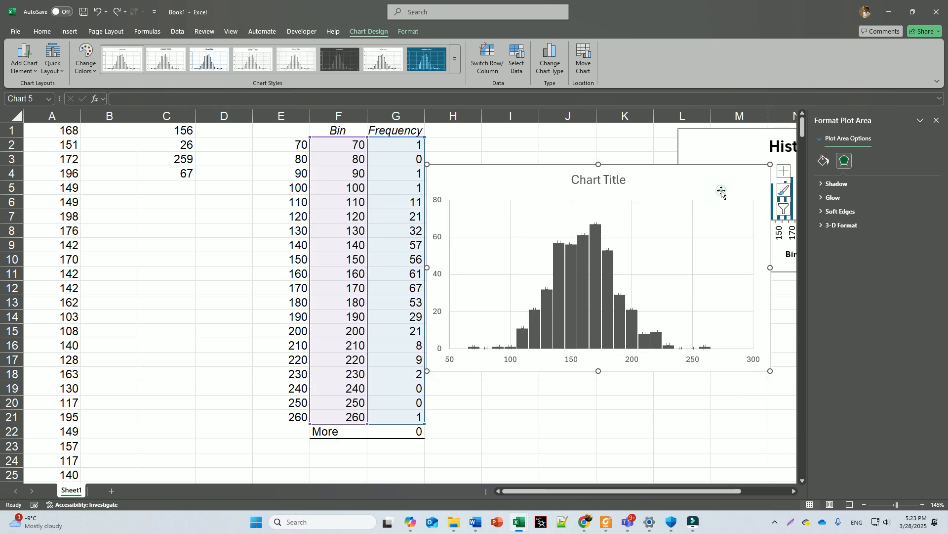
{"action": "left_click", "coordinate": [937, 120]}
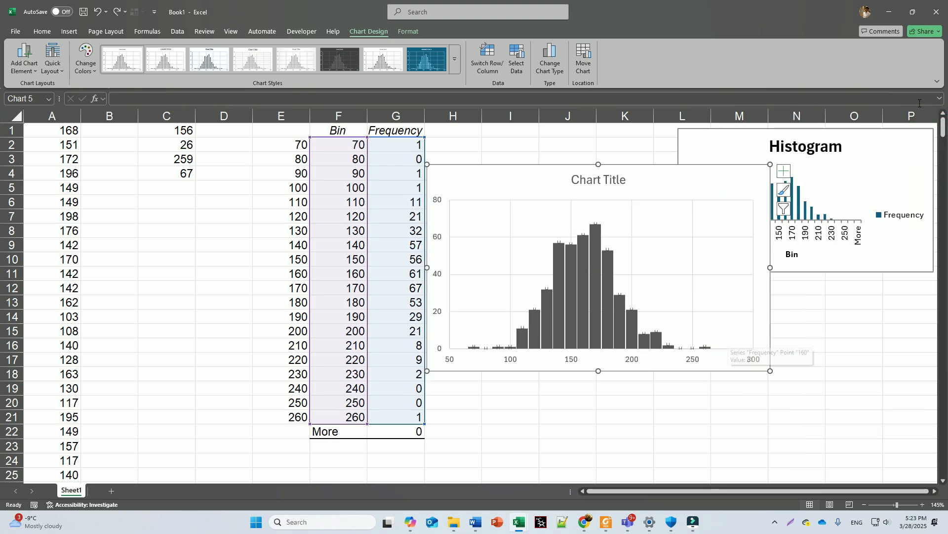
{"action": "left_click", "coordinate": [597, 225]}
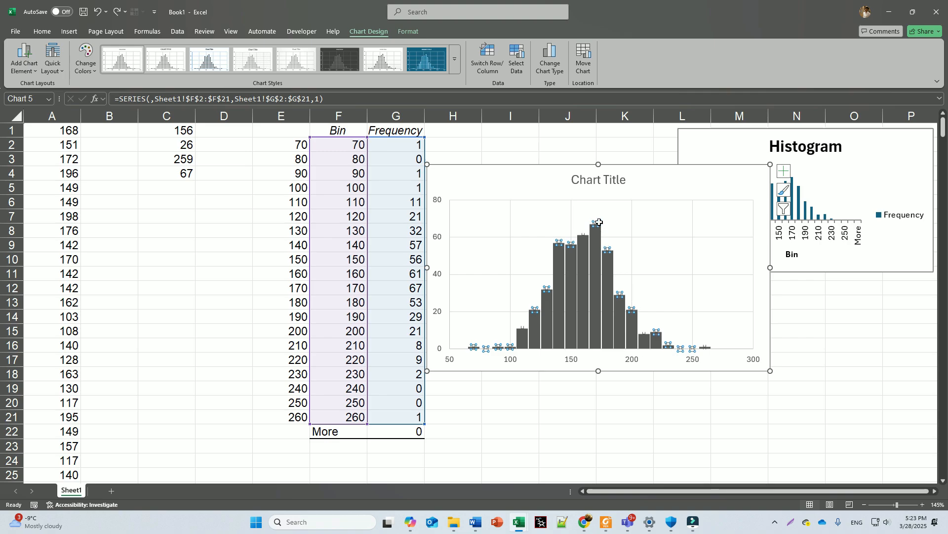
{"action": "right_click", "coordinate": [575, 243]}
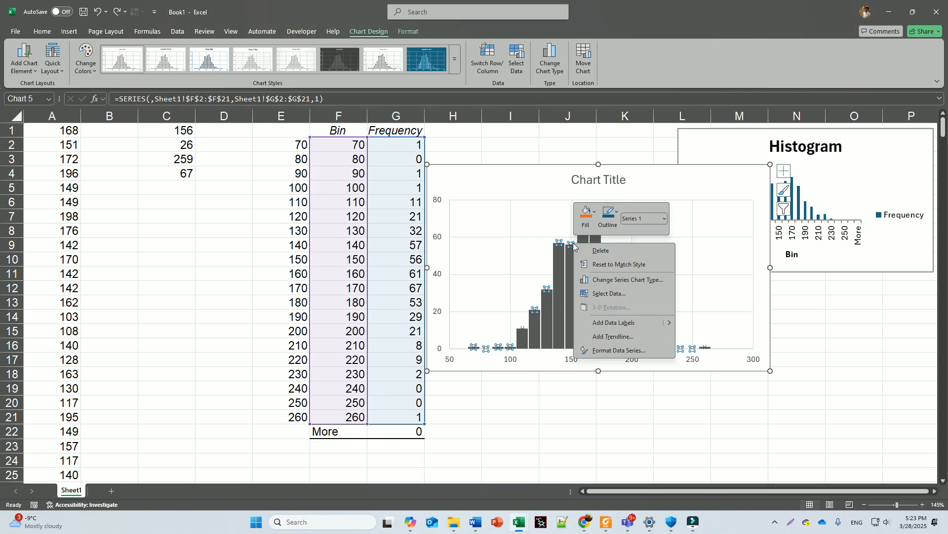
{"action": "left_click", "coordinate": [586, 252]}
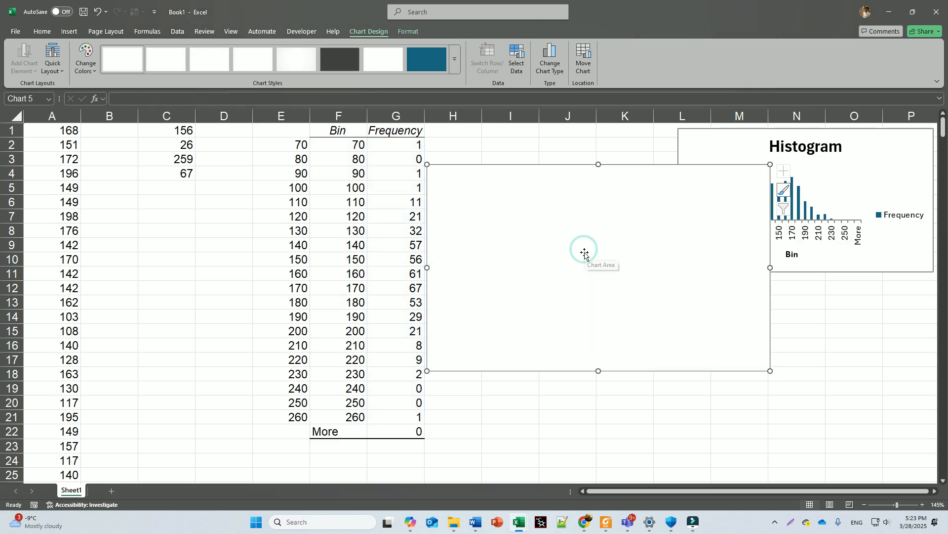
{"action": "key", "text": "ctrl+z"}
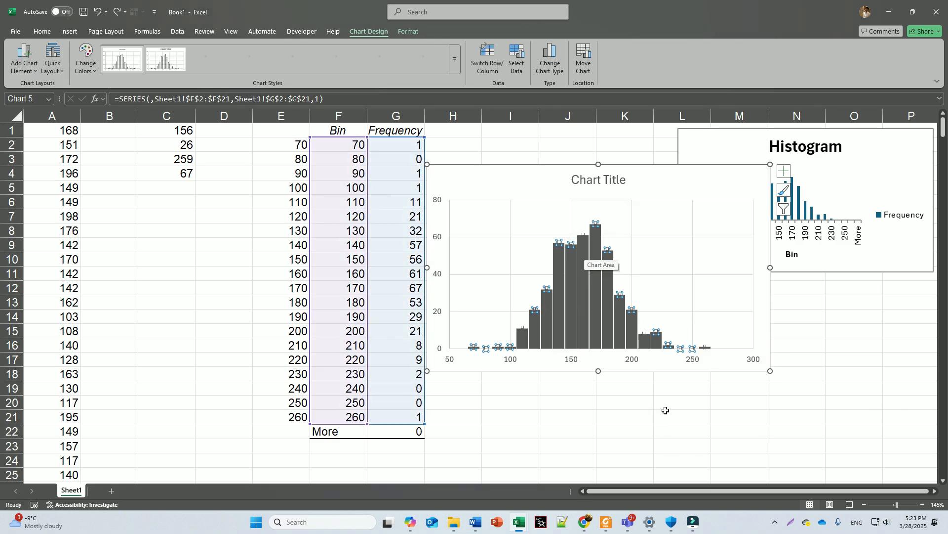
Delete the horizontal error bars at the tops of the chart's columns
{"action": "double_click", "coordinate": [596, 226]}
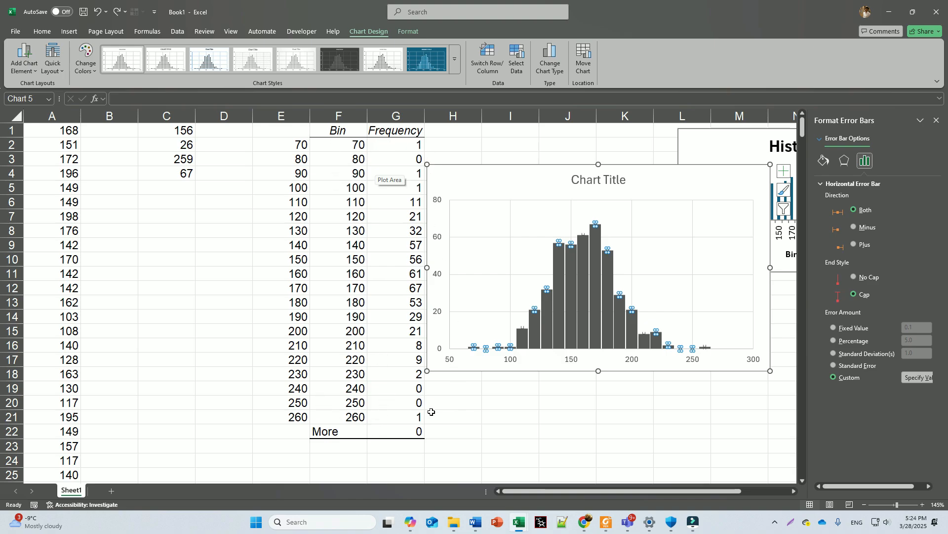
{"action": "left_click", "coordinate": [659, 208]}
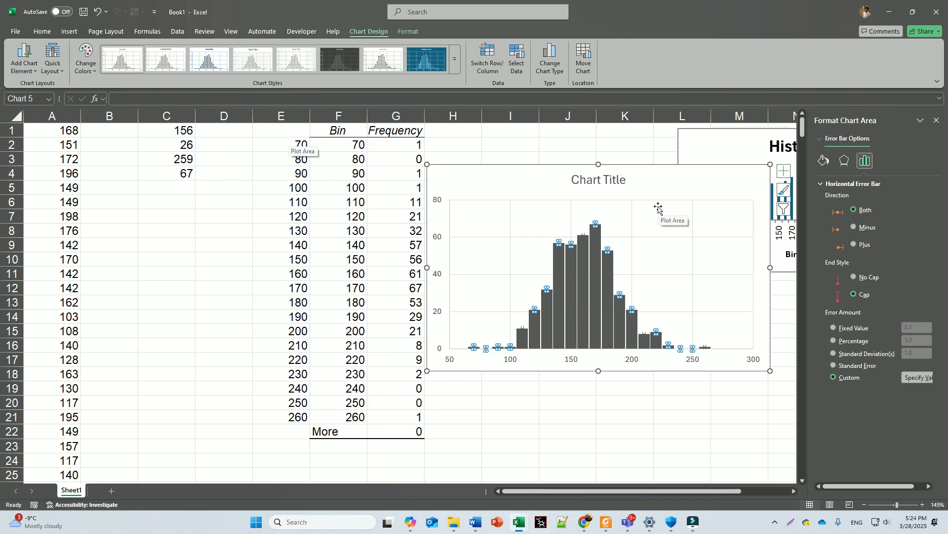
{"action": "left_click", "coordinate": [610, 242]}
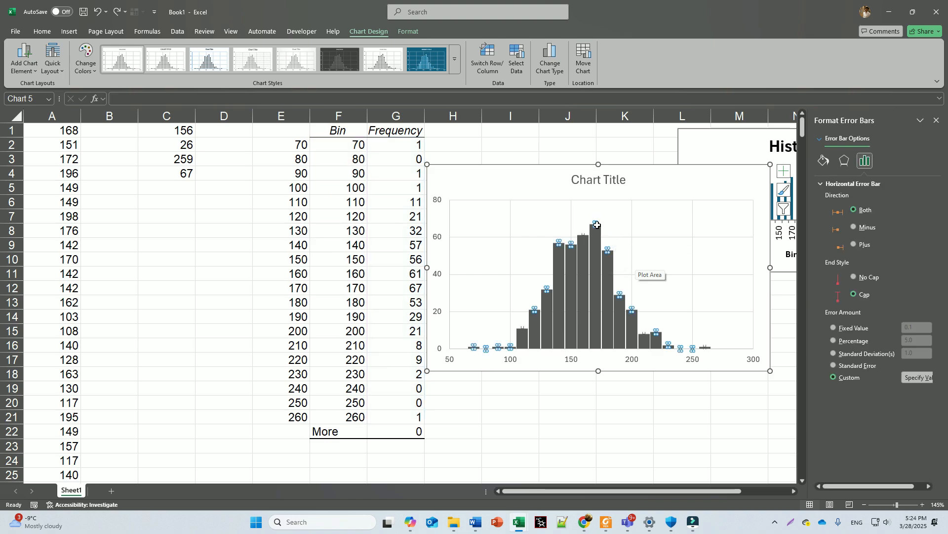
{"action": "right_click", "coordinate": [593, 221]}
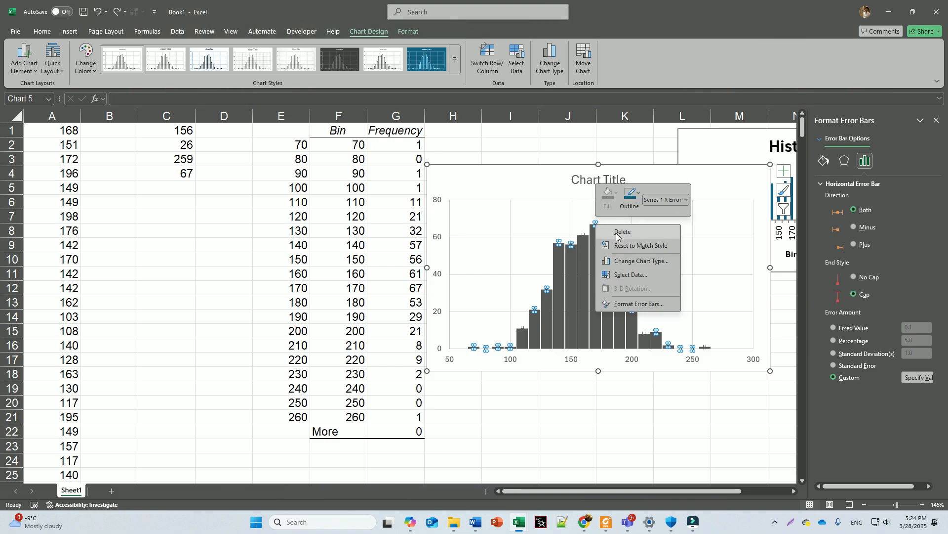
{"action": "left_click", "coordinate": [616, 235]}
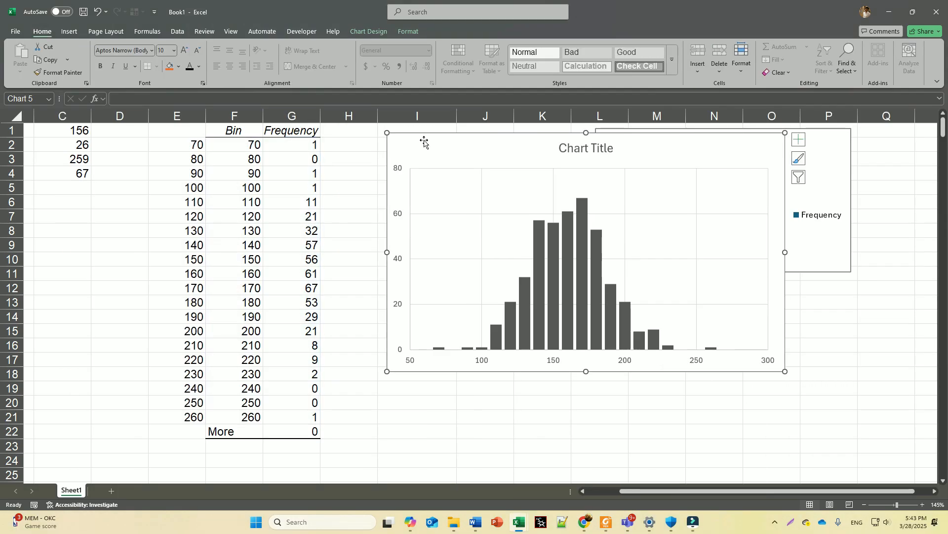
Copy the bin values F2:F21 to column H starting at H2, and move the chart so that it leaves column I clear
{"action": "left_click_drag", "start_coordinate": [425, 142], "coordinate": [477, 141]}
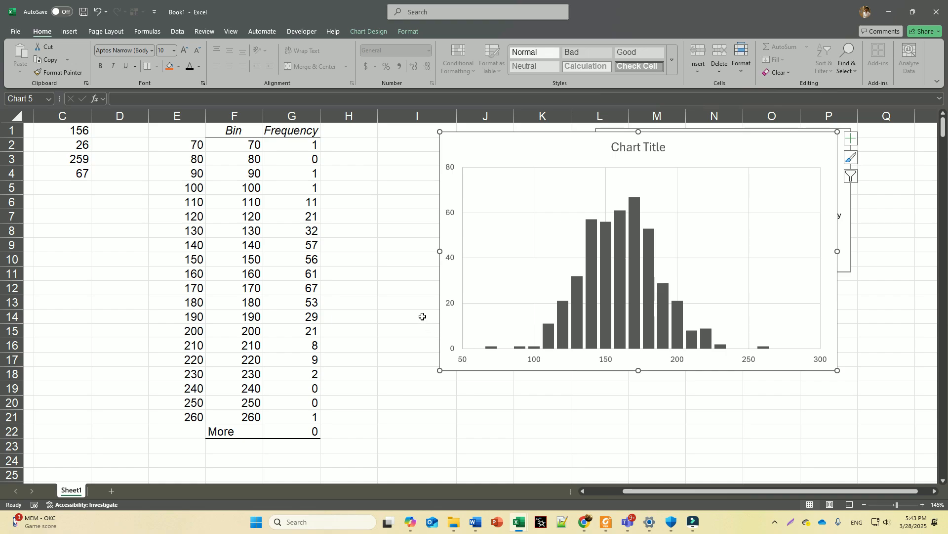
{"action": "left_click", "coordinate": [341, 148]}
{"action": "left_click_drag", "start_coordinate": [254, 146], "coordinate": [247, 421]}
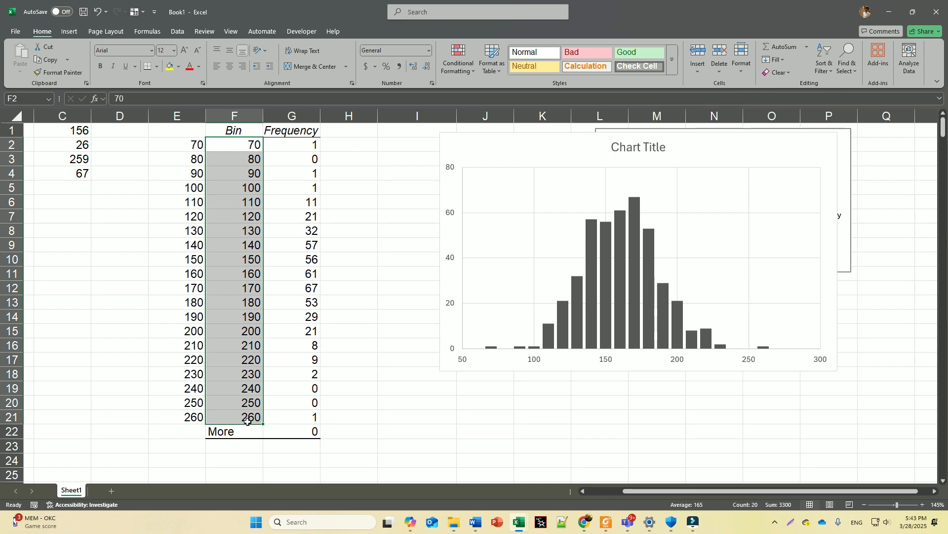
{"action": "key", "text": "ctrl+c"}
{"action": "left_click", "coordinate": [345, 147]}
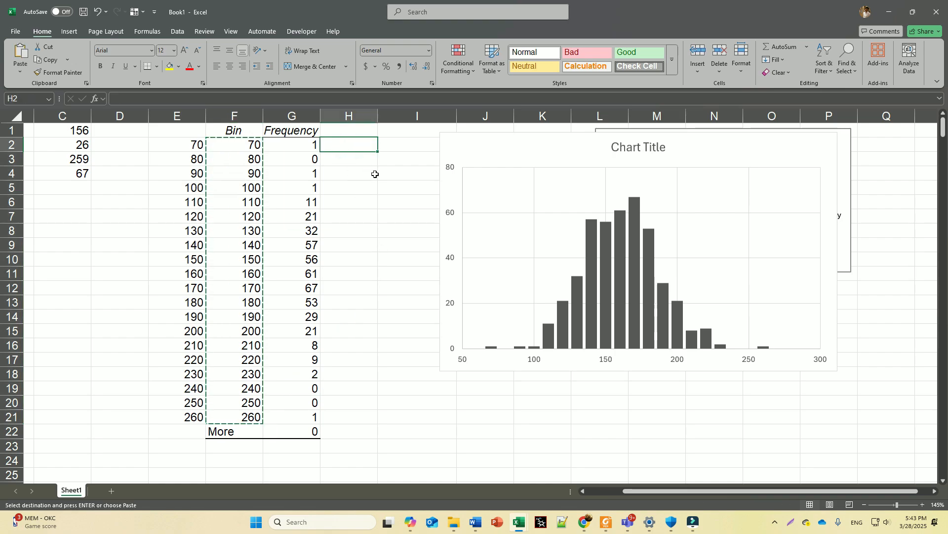
{"action": "key", "text": "ctrl+v"}
{"action": "left_click", "coordinate": [403, 146]}
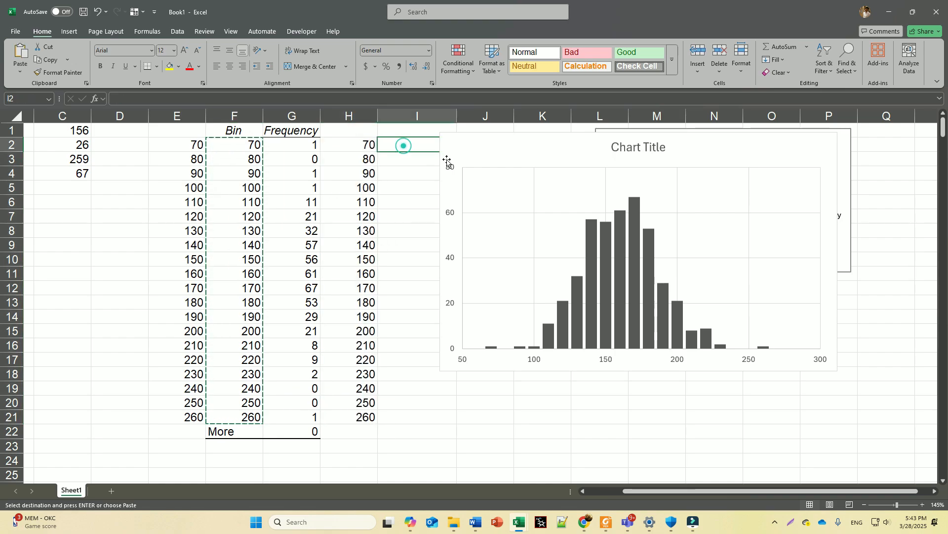
{"action": "left_click_drag", "start_coordinate": [444, 142], "coordinate": [486, 146]}
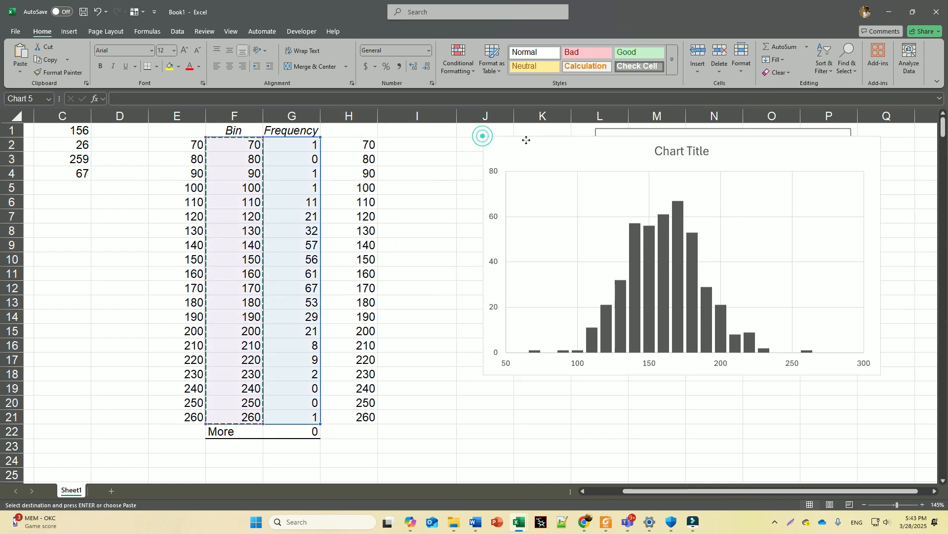
Review the bin value in H2, the mean formula in C1 and the standard deviation formula in C2
{"action": "left_click", "coordinate": [374, 147]}
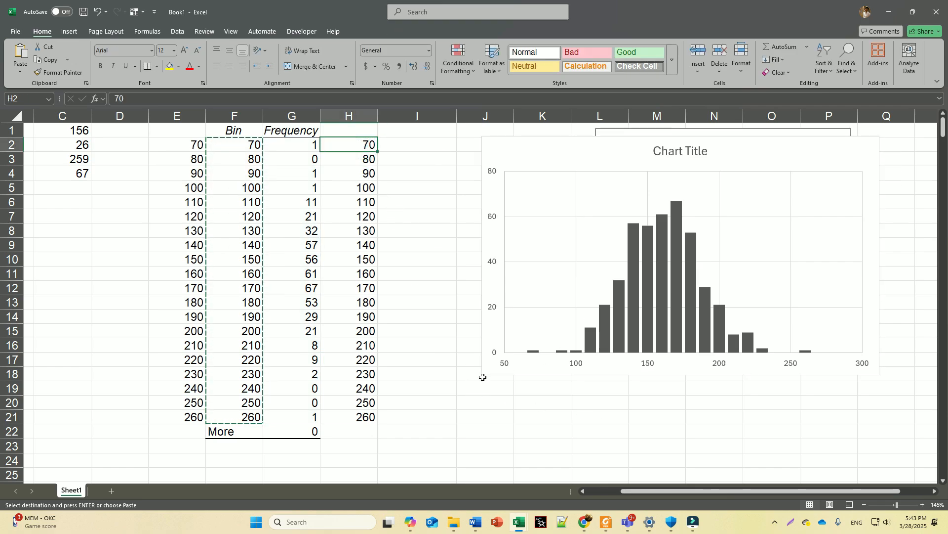
{"action": "left_click", "coordinate": [421, 152]}
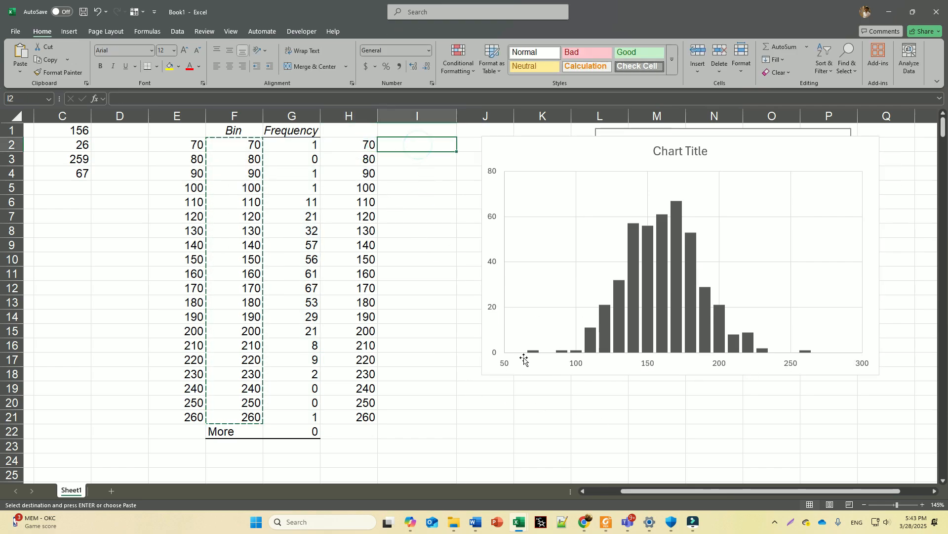
{"action": "mouse_move", "coordinate": [531, 353]}
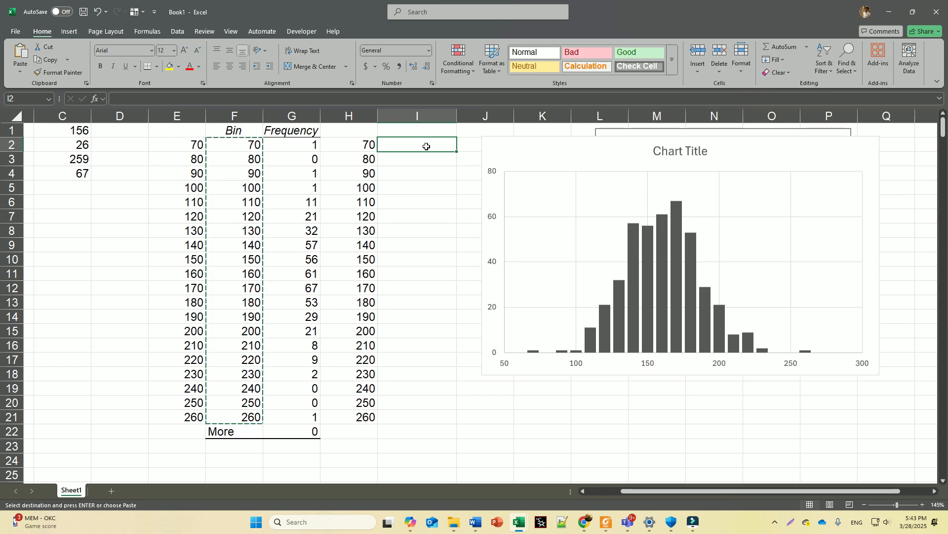
{"action": "left_click", "coordinate": [360, 147]}
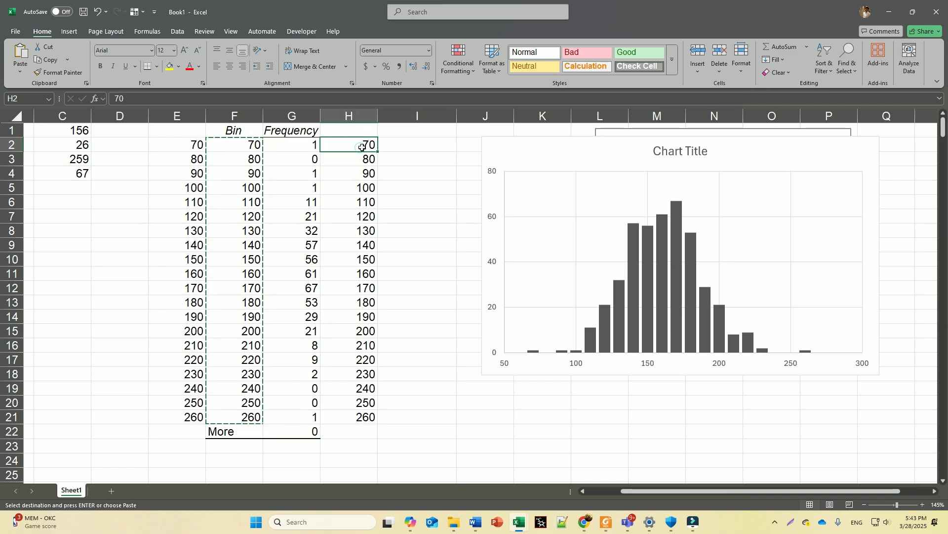
{"action": "left_click", "coordinate": [80, 130]}
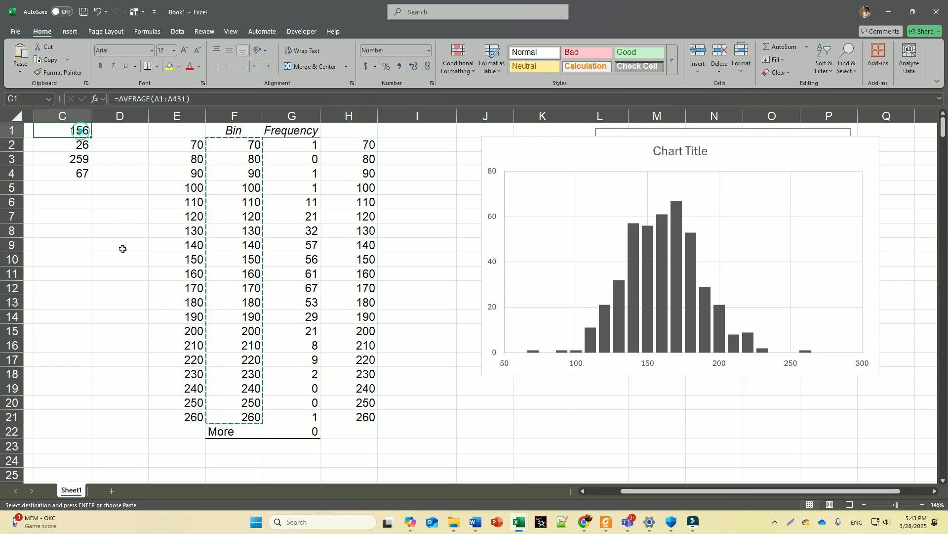
{"action": "left_click", "coordinate": [79, 144]}
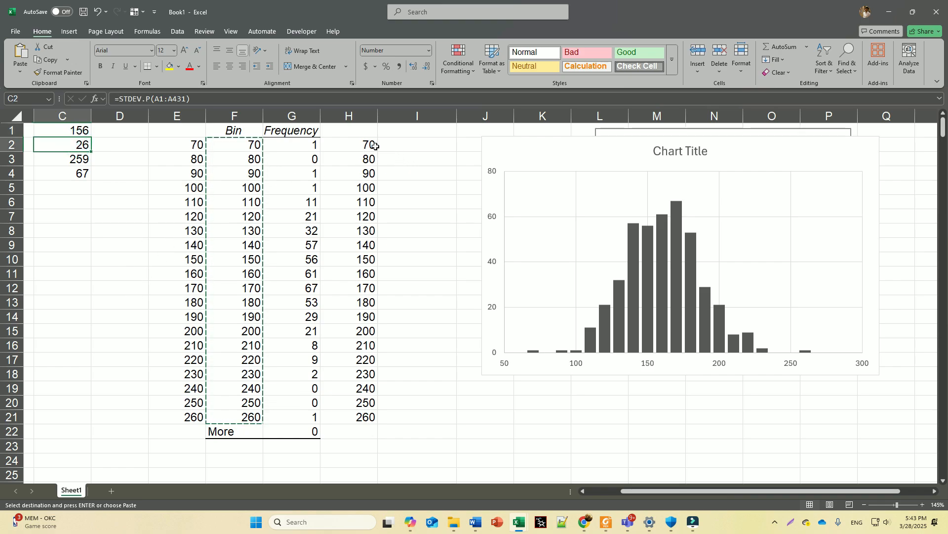
Start a NORM.DIST formula in I2 with H2 as x and the absolute reference $C$1 as the mean
{"action": "left_click", "coordinate": [395, 145]}
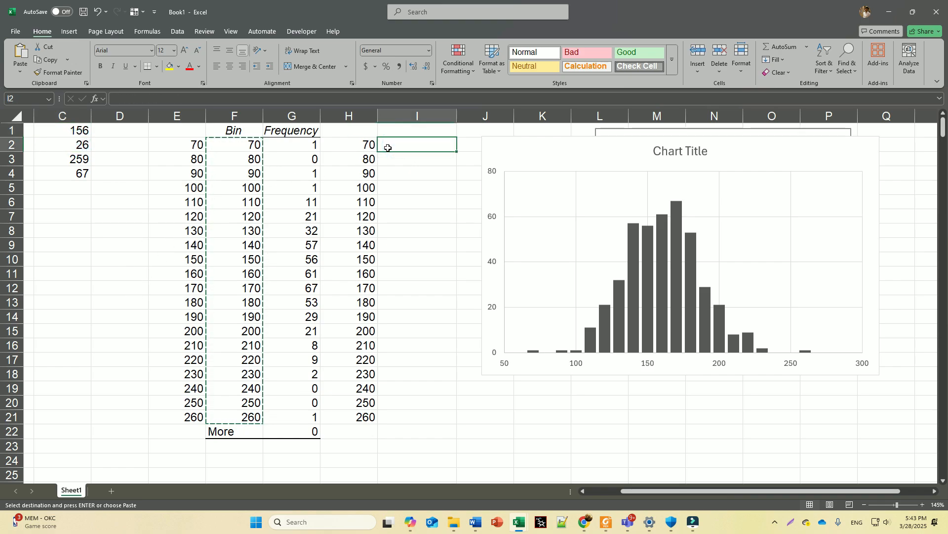
{"action": "type", "text": "=nomr"}
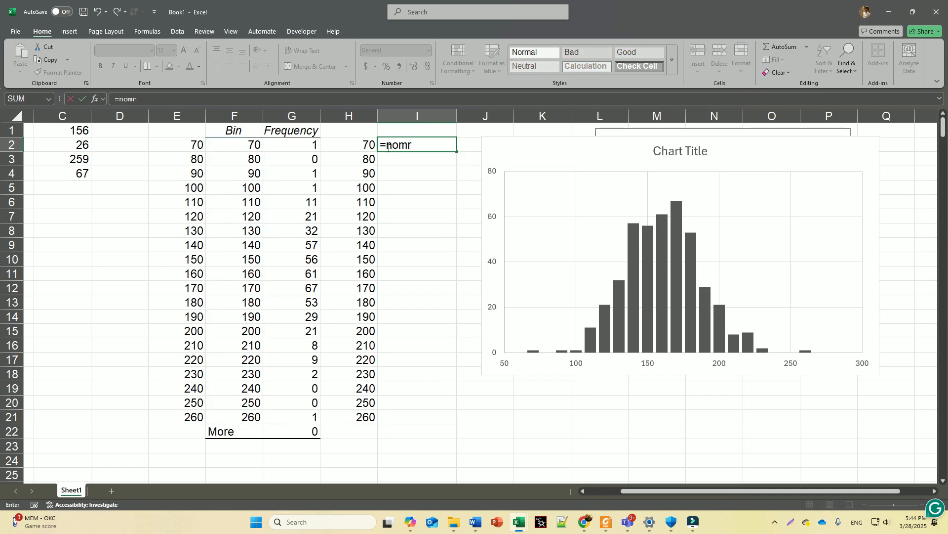
{"action": "key", "text": "BackSpace"}
{"action": "type", "text": "rm"}
{"action": "key", "text": "Tab"}
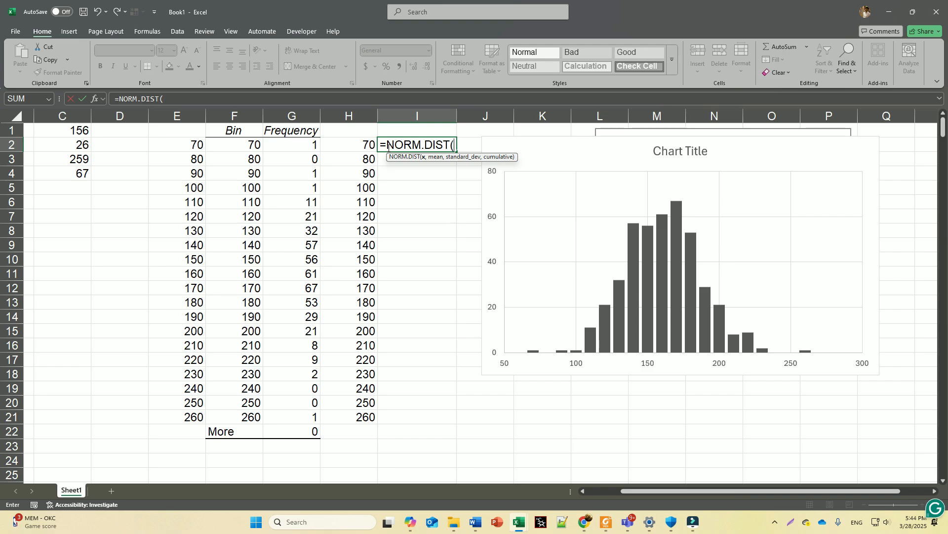
{"action": "key", "text": "Left"}
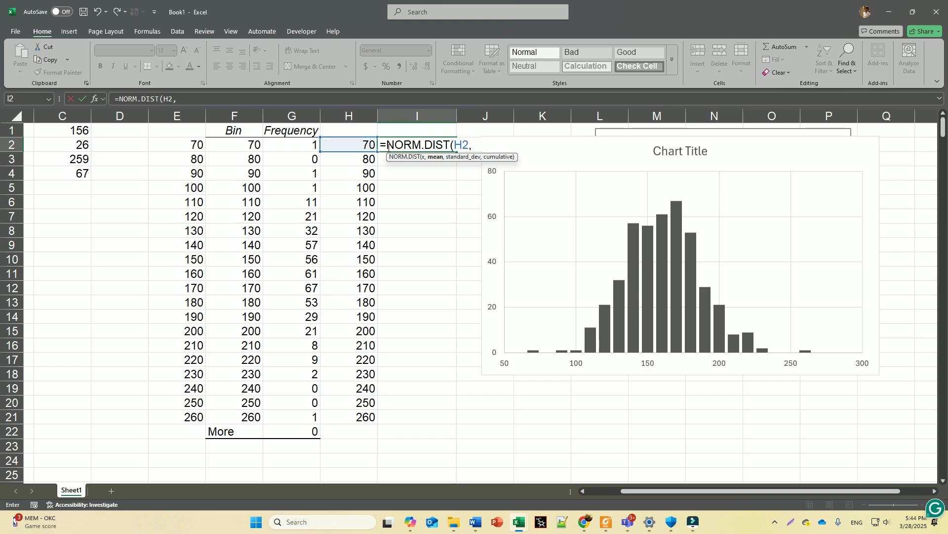
{"action": "left_click", "coordinate": [72, 130]}
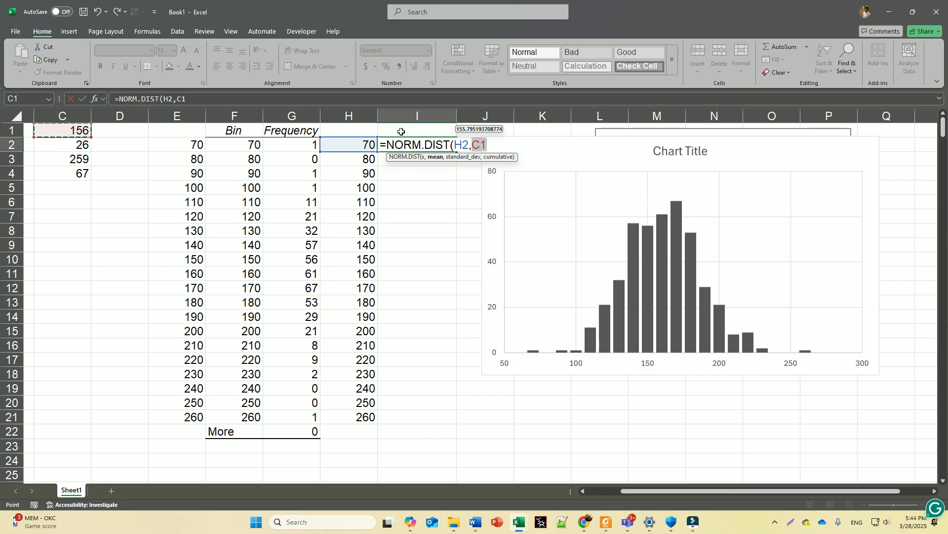
{"action": "left_click", "coordinate": [473, 145]}
{"action": "type", "text": "$"}
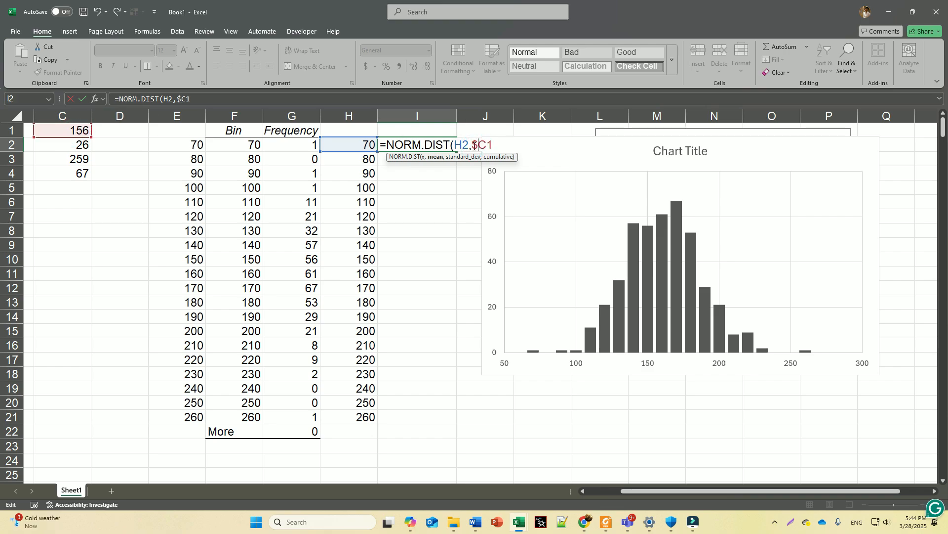
{"action": "left_click", "coordinate": [487, 144]}
{"action": "type", "text": "$1"}
{"action": "type", "text": ","}
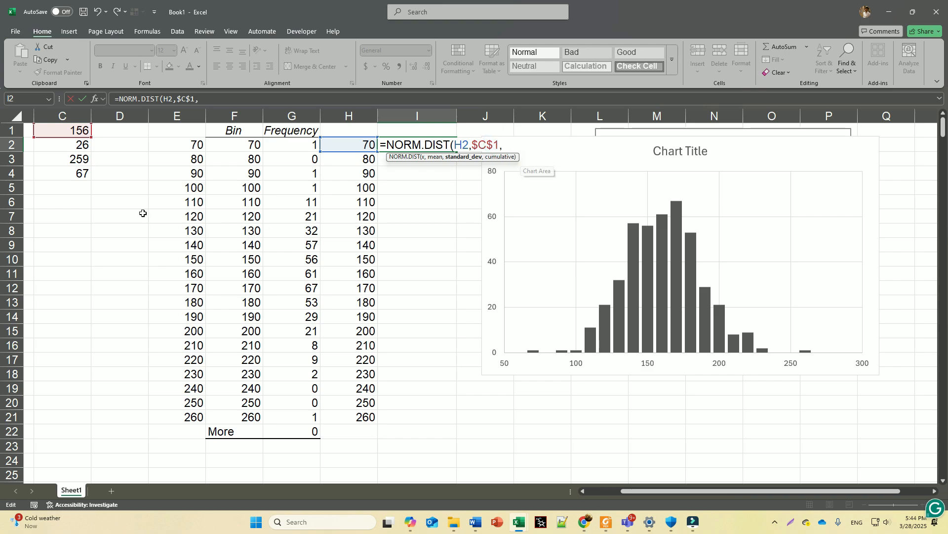
Complete the formula in I2 with $C$2 as the standard deviation and FALSE as the cumulative argument
{"action": "left_click", "coordinate": [78, 145]}
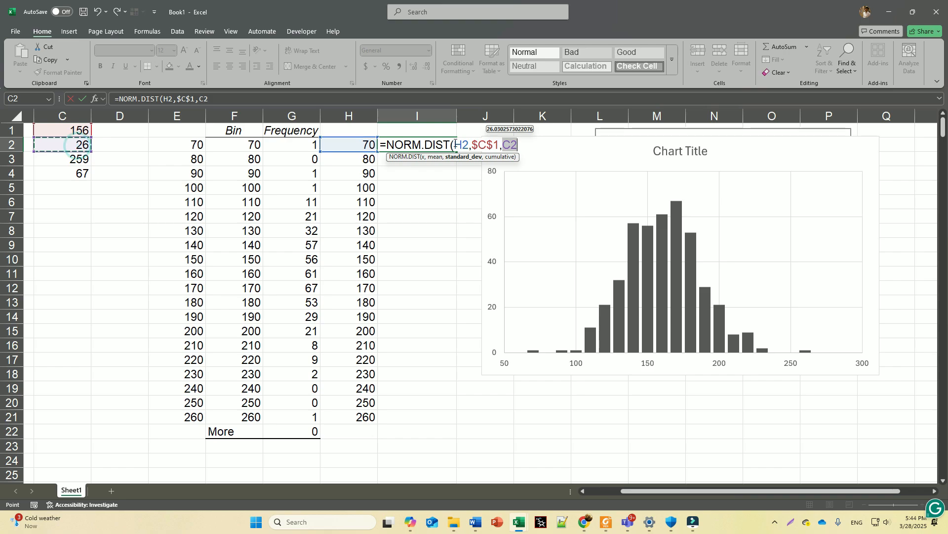
{"action": "left_click", "coordinate": [505, 144]}
{"action": "type", "text": "$"}
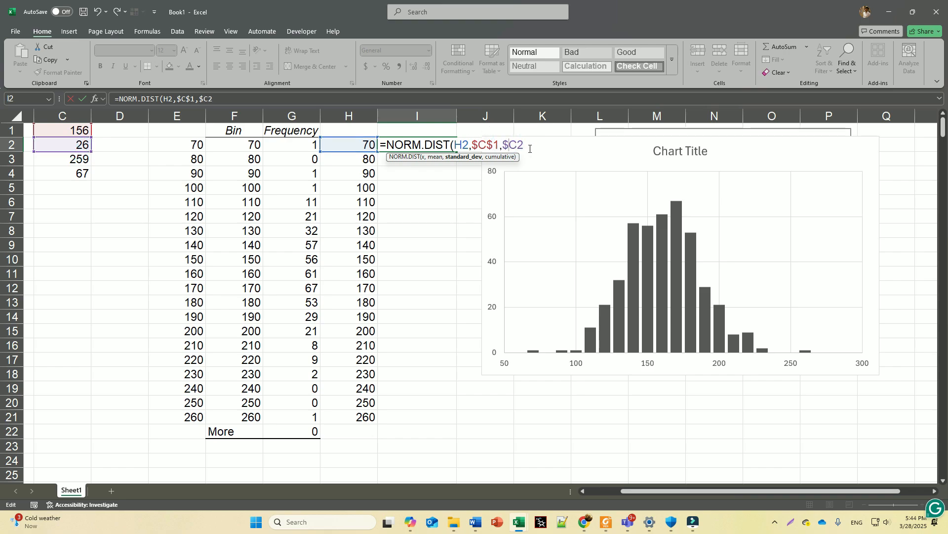
{"action": "left_click", "coordinate": [519, 143]}
{"action": "type", "text": "$"}
{"action": "left_click", "coordinate": [532, 145]}
{"action": "type", "text": ","}
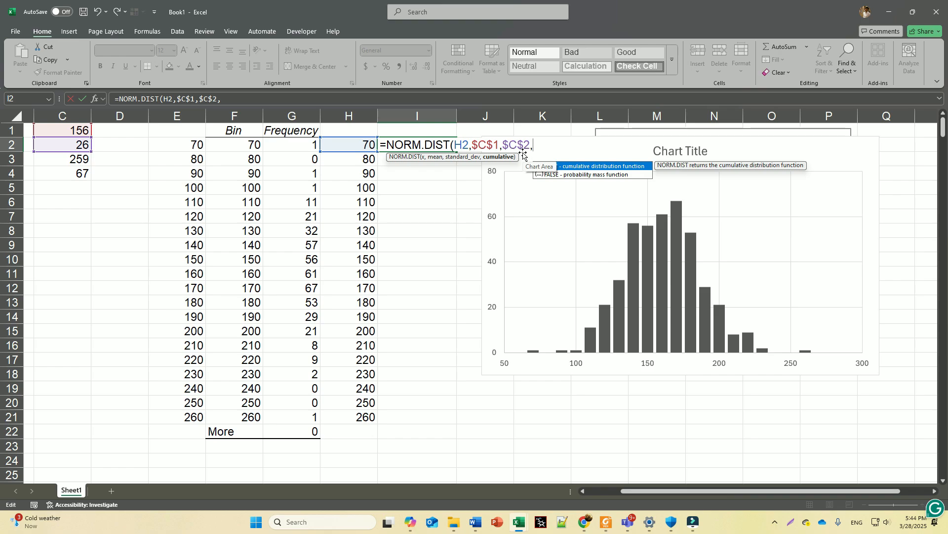
{"action": "type", "text": "FALSE"}
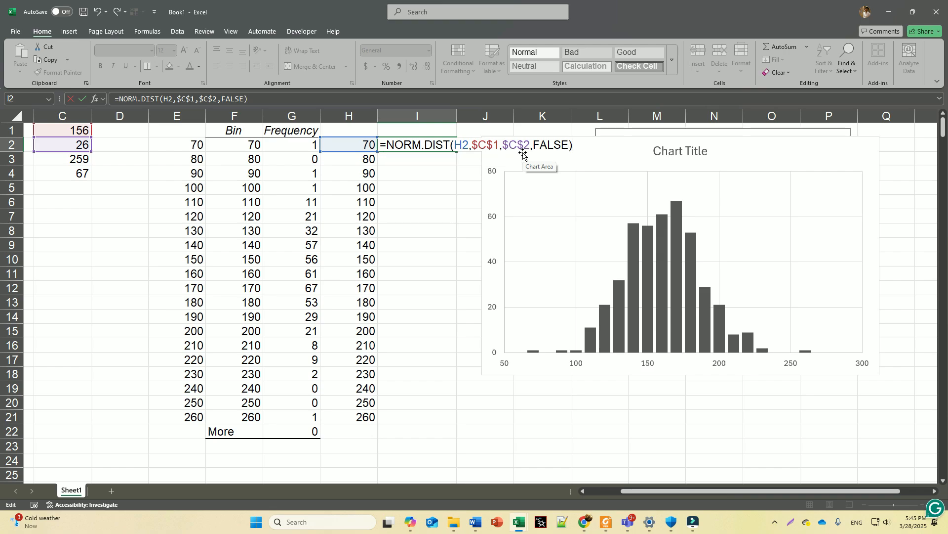
{"action": "key", "text": "Return"}
Fill the NORM.DIST formula from I2 down column I to I22
{"action": "left_click", "coordinate": [422, 143]}
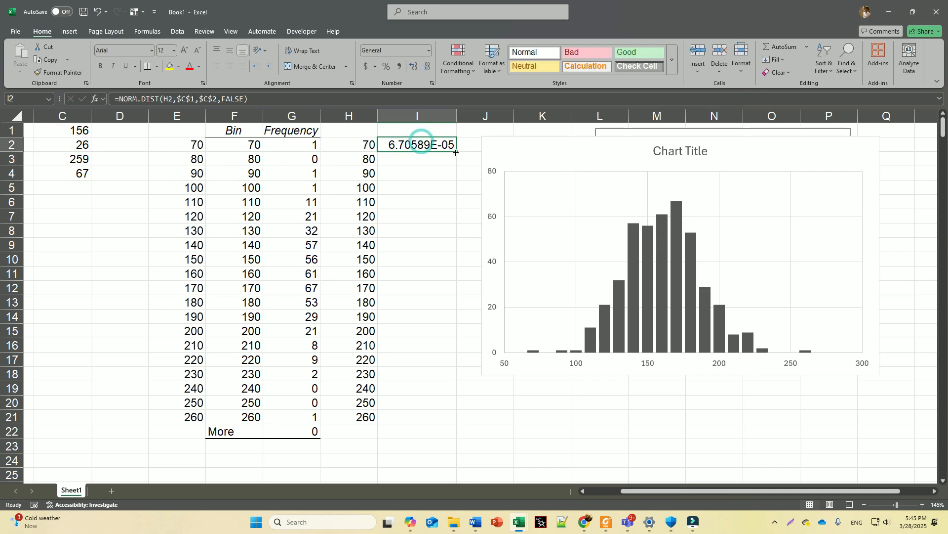
{"action": "left_click_drag", "start_coordinate": [457, 151], "coordinate": [458, 431]}
{"action": "left_click", "coordinate": [435, 432]}
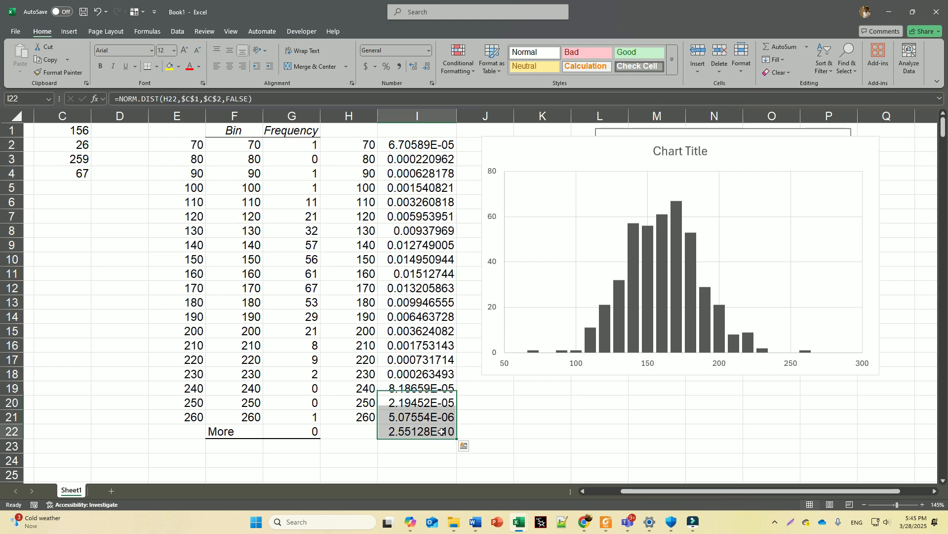
Clear the surplus formula in I22 and multiply the NORM.DIST formula in I2 by 431*10
{"action": "key", "text": "Delete"}
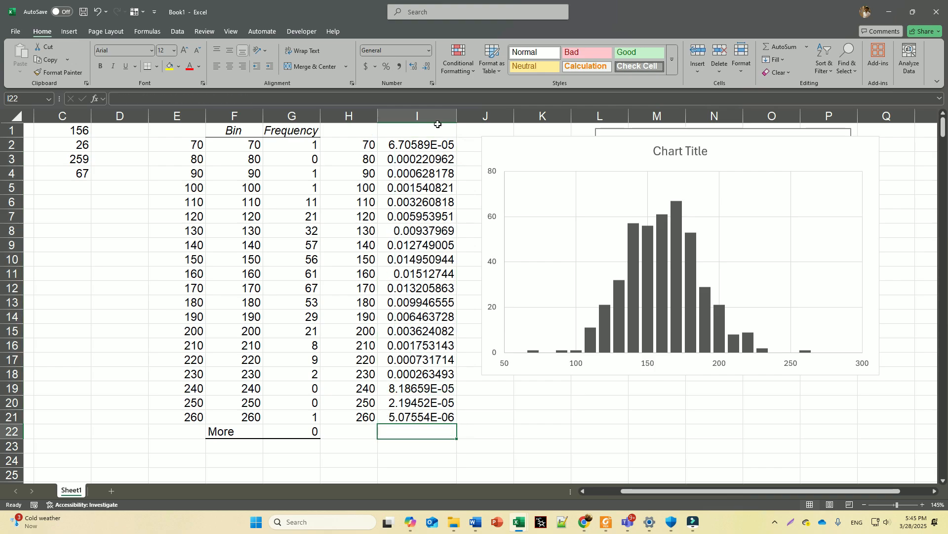
{"action": "left_click", "coordinate": [430, 143]}
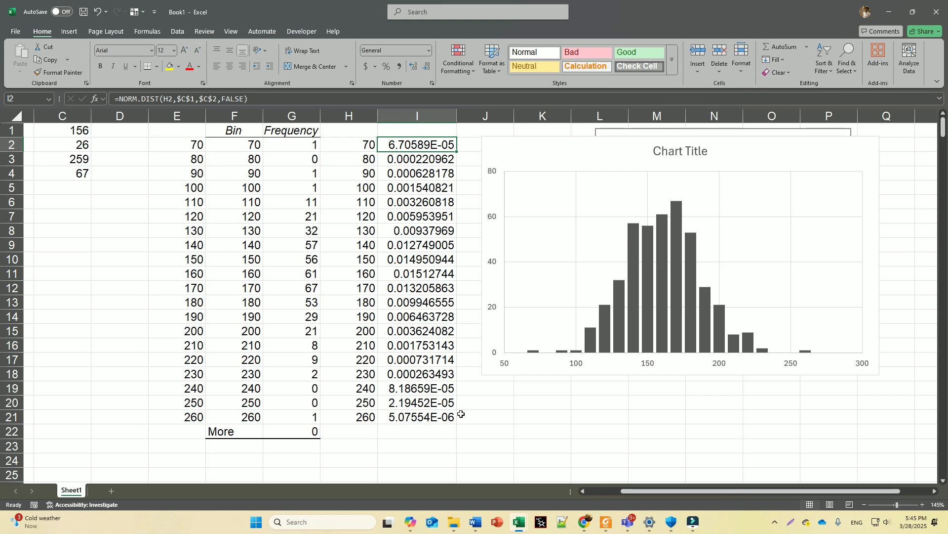
{"action": "double_click", "coordinate": [425, 146]}
{"action": "double_click", "coordinate": [449, 145]}
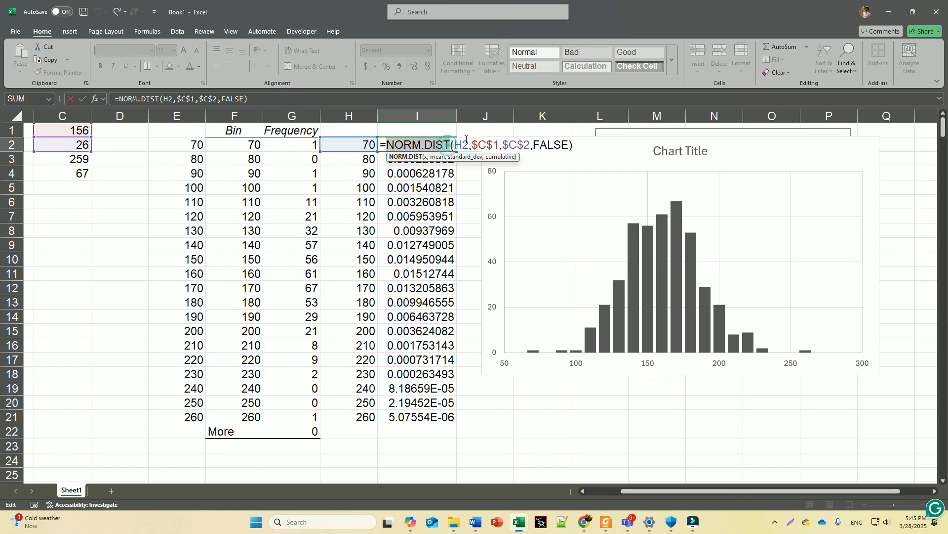
{"action": "left_click", "coordinate": [569, 143]}
{"action": "type", "text": "*431*10"}
{"action": "key", "text": "Return"}
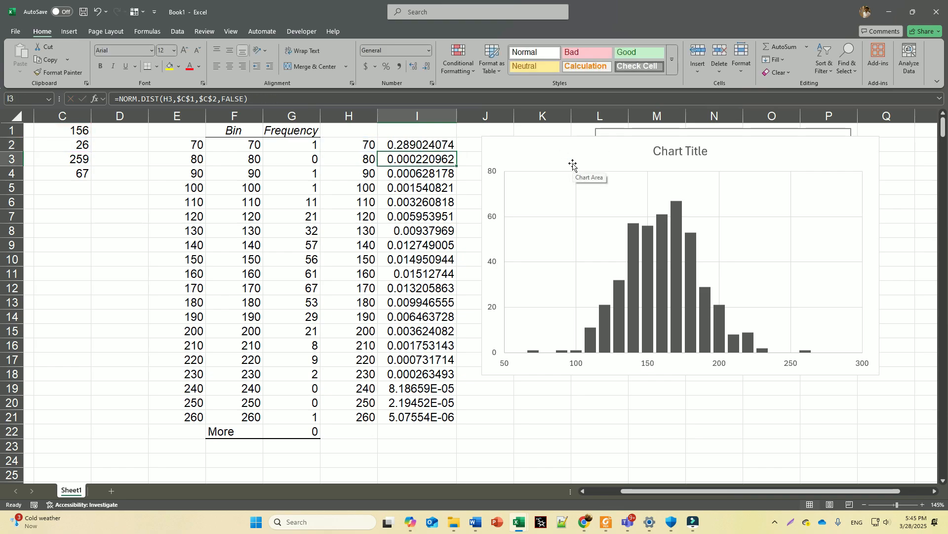
Fill the scaled NORM.DIST formula from I2 down to I21 and check the peak values in I10:I12
{"action": "left_click", "coordinate": [432, 147]}
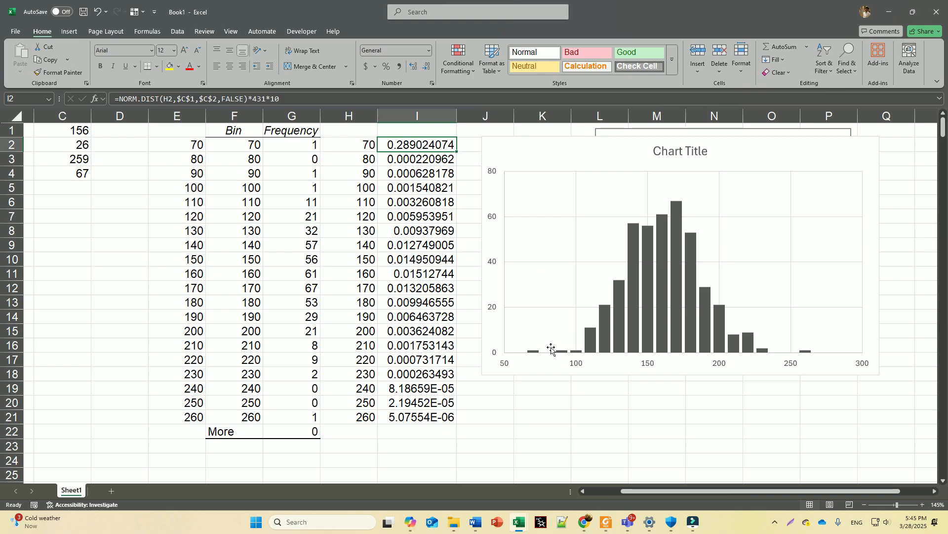
{"action": "double_click", "coordinate": [457, 152]}
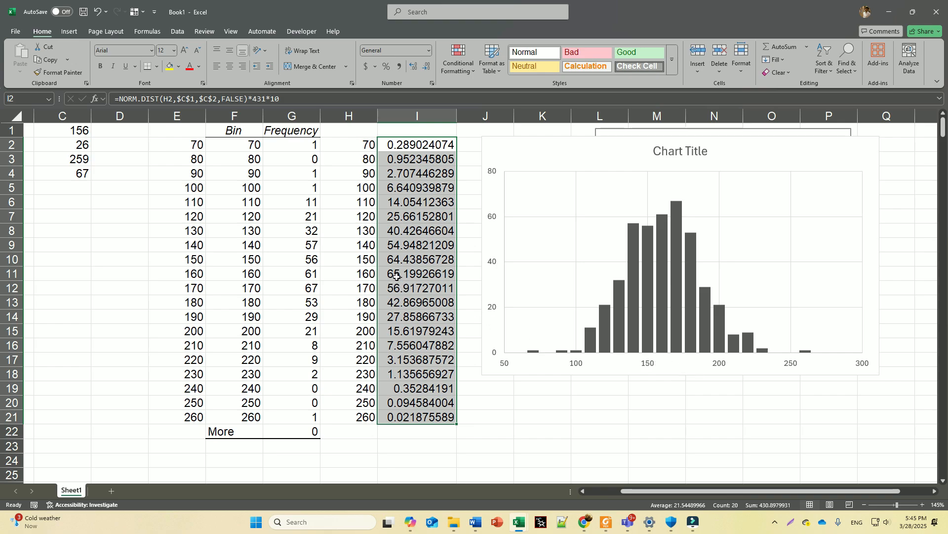
{"action": "left_click_drag", "start_coordinate": [397, 259], "coordinate": [399, 288]}
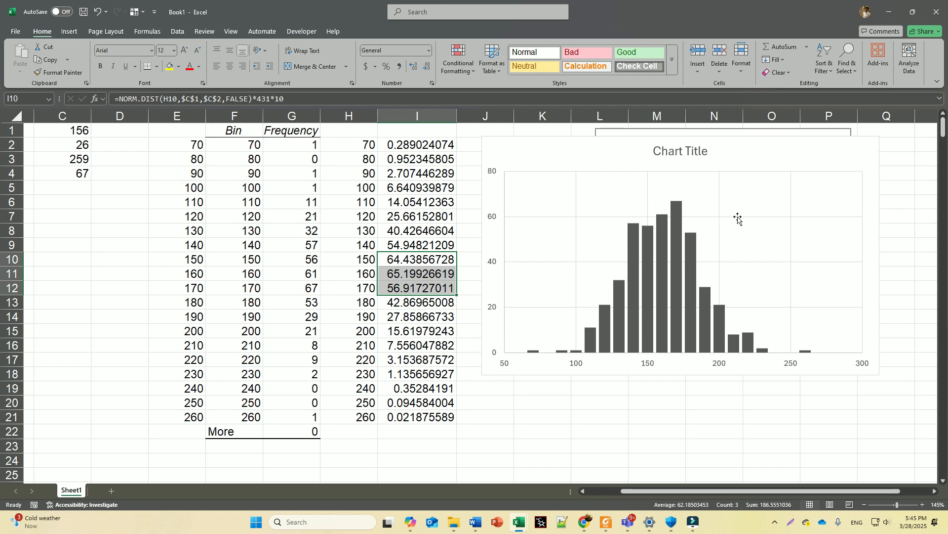
Open the histogram chart's data source and start adding a new data series
{"action": "left_click", "coordinate": [868, 150]}
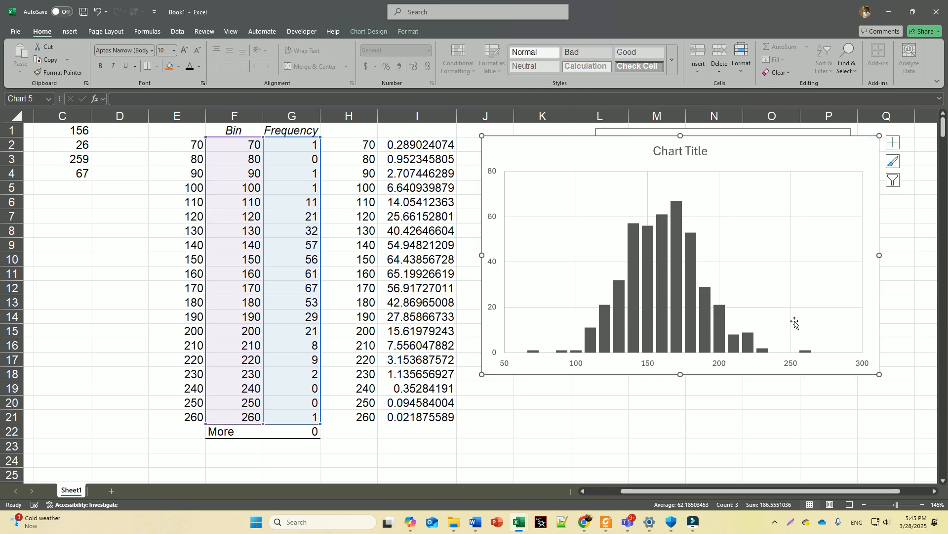
{"action": "left_click", "coordinate": [736, 234]}
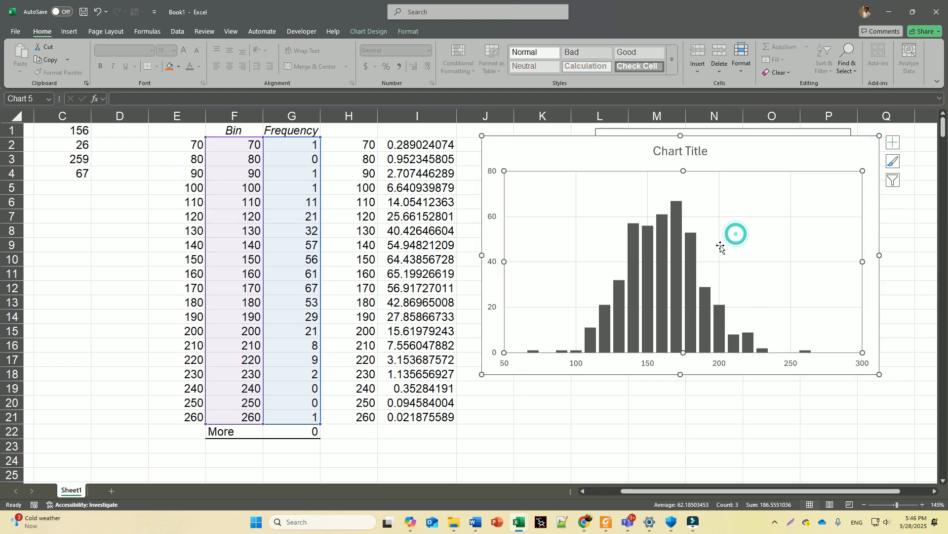
{"action": "right_click", "coordinate": [603, 241]}
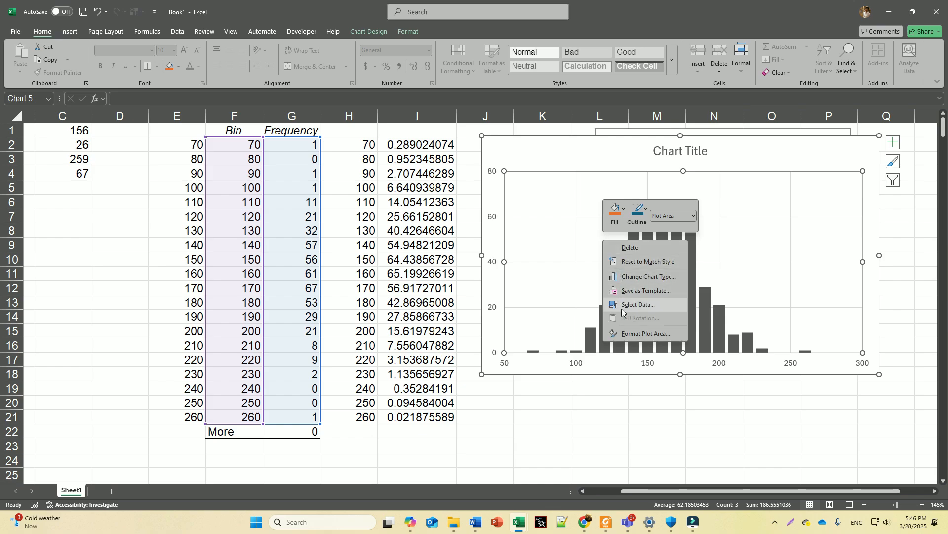
{"action": "left_click", "coordinate": [625, 307]}
{"action": "left_click_drag", "start_coordinate": [481, 162], "coordinate": [659, 129]}
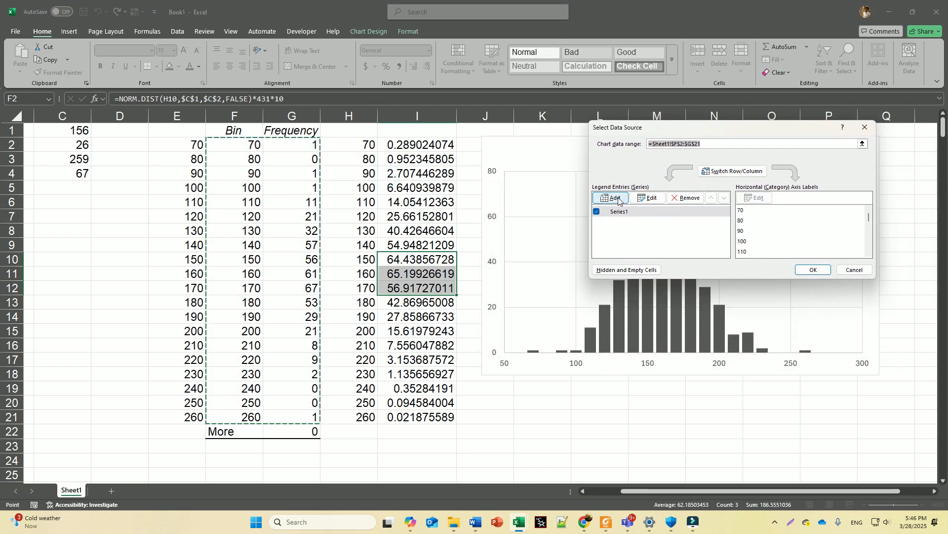
{"action": "left_click", "coordinate": [619, 199]}
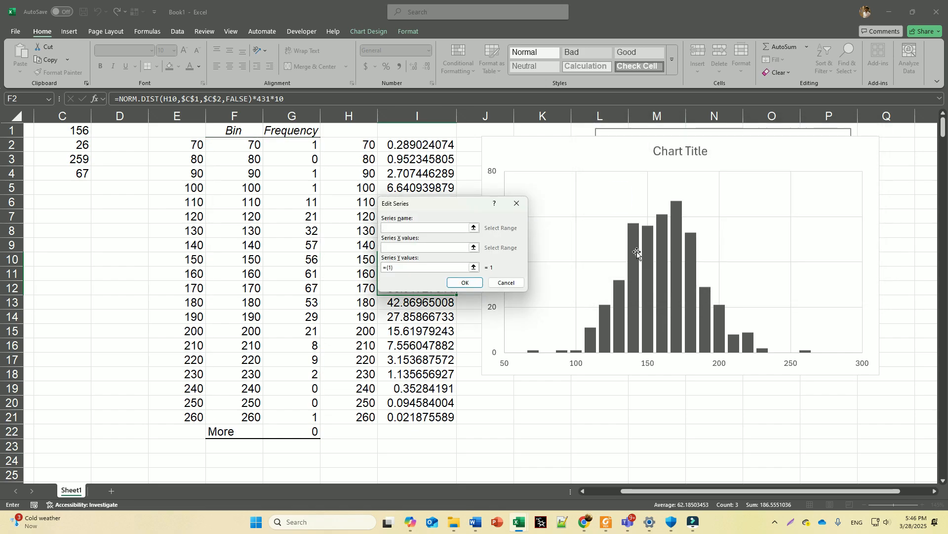
{"action": "left_click_drag", "start_coordinate": [443, 204], "coordinate": [679, 178]}
Name the new series "Нормаль түгэлтийн муруй"
{"action": "left_click", "coordinate": [657, 200]}
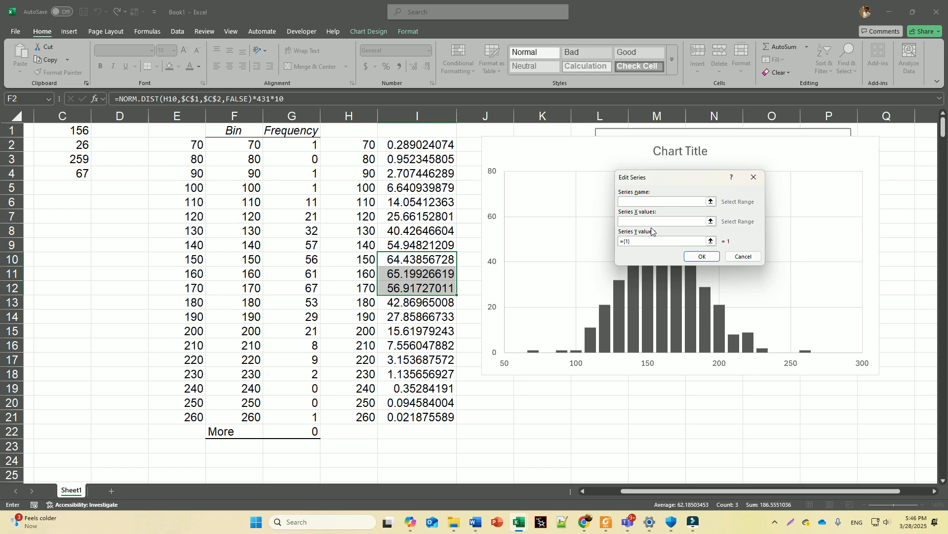
{"action": "left_click", "coordinate": [634, 221]}
{"action": "left_click", "coordinate": [631, 202]}
{"action": "key", "text": "alt+shift"}
{"action": "type", "text": "Ho"}
{"action": "type", "text": "рмаль"}
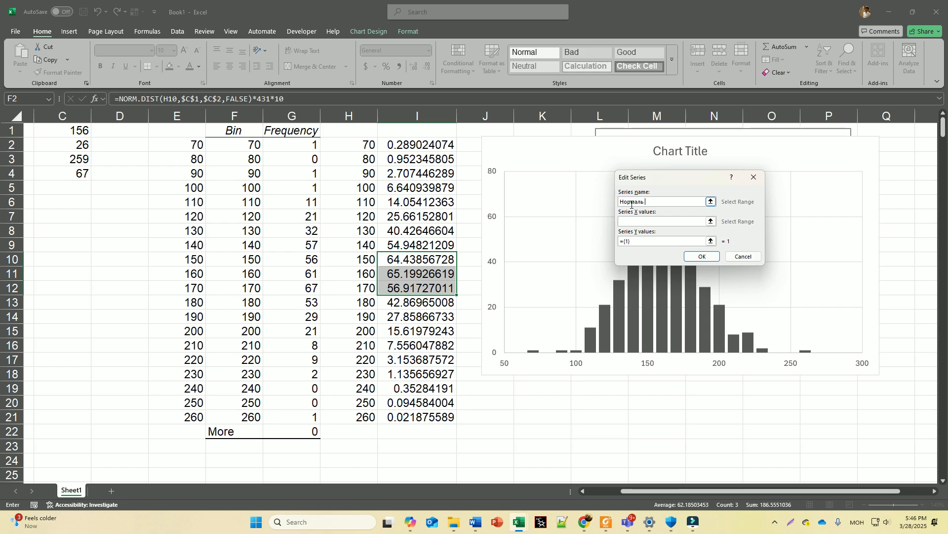
{"action": "type", "text": " түгэлтийн муруй"}
{"action": "key", "text": "Tab"}
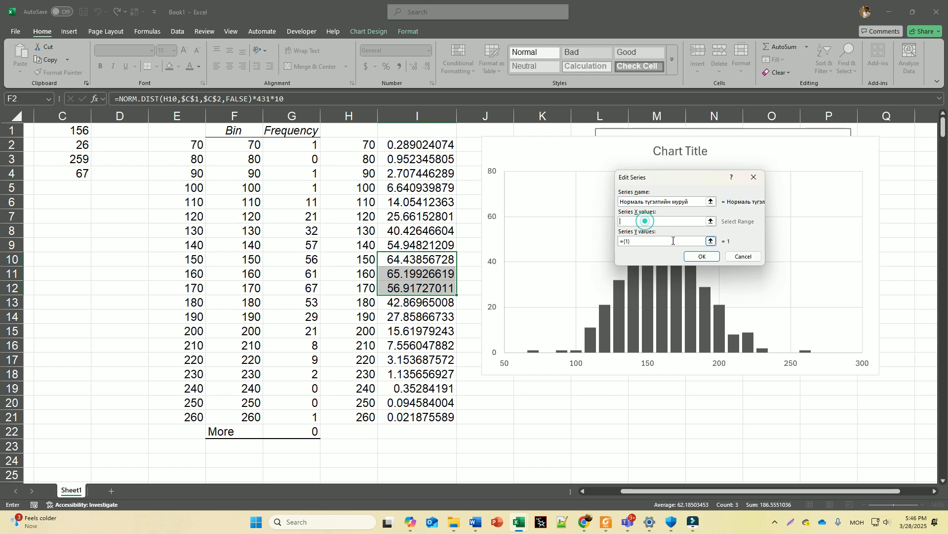
Set the new series' X values to H2:H21 and its Y values to I2:I21, and apply it to the chart
{"action": "left_click", "coordinate": [711, 222]}
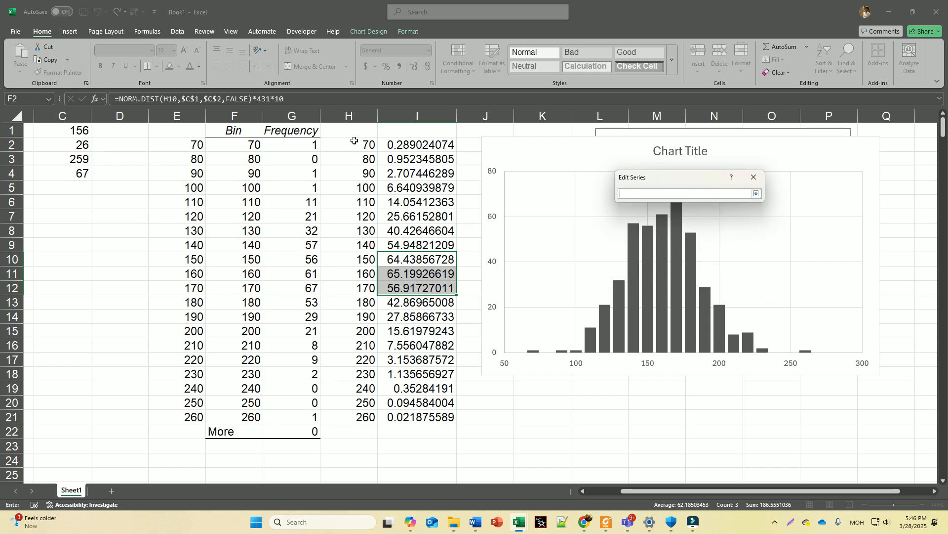
{"action": "left_click_drag", "start_coordinate": [355, 143], "coordinate": [359, 418]}
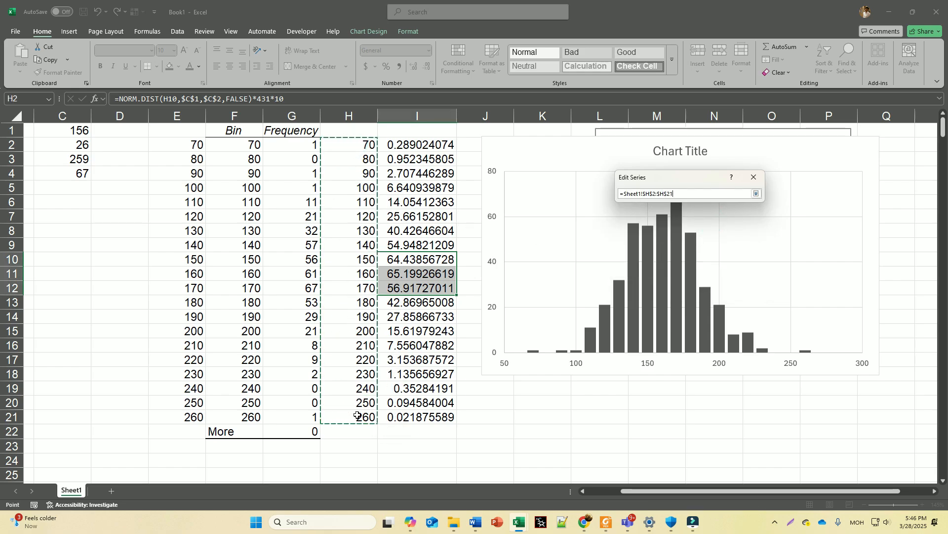
{"action": "left_click", "coordinate": [757, 194]}
{"action": "left_click", "coordinate": [646, 242]}
{"action": "left_click", "coordinate": [639, 242]}
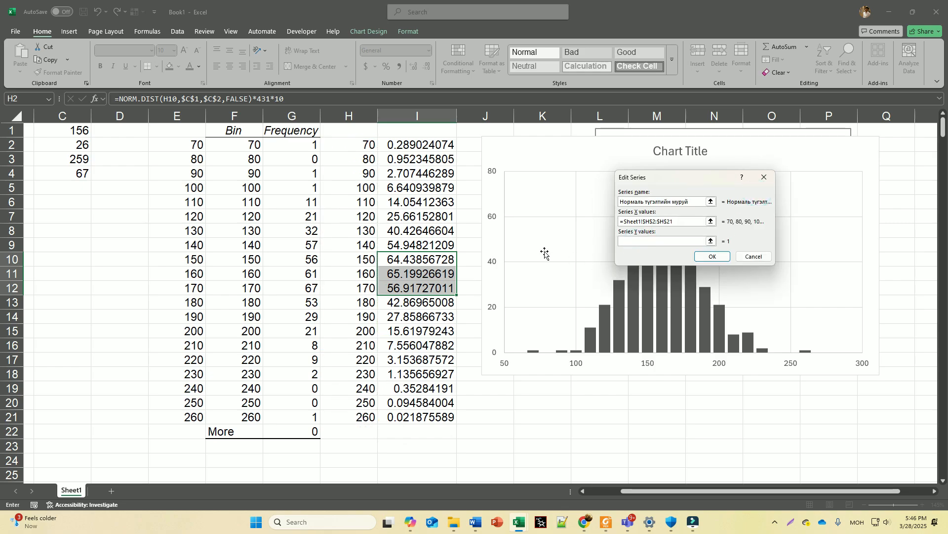
{"action": "left_click_drag", "start_coordinate": [418, 148], "coordinate": [405, 408]}
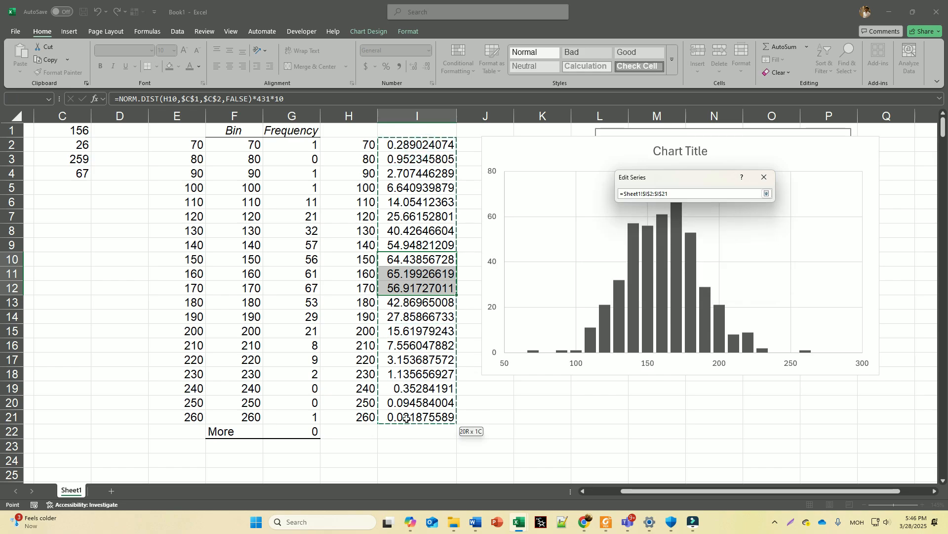
{"action": "left_click", "coordinate": [716, 258]}
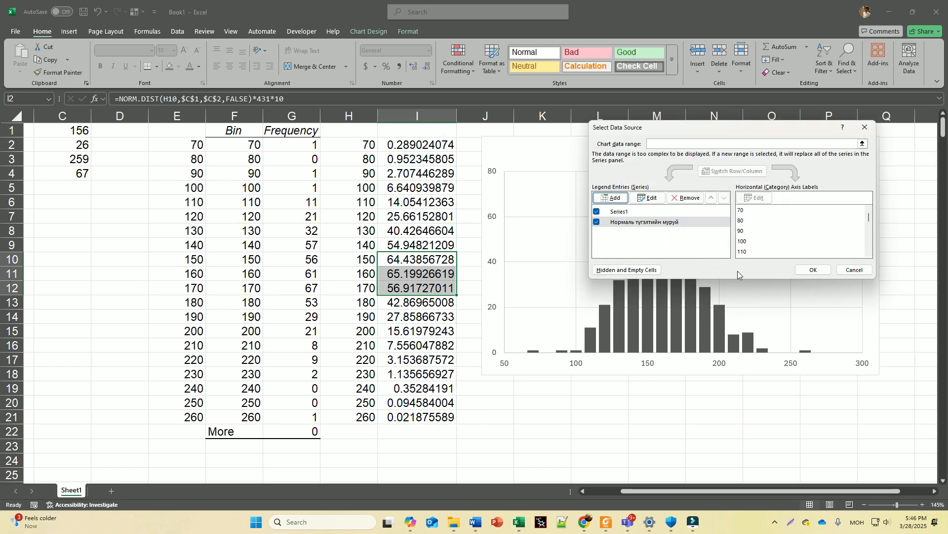
{"action": "left_click", "coordinate": [813, 270]}
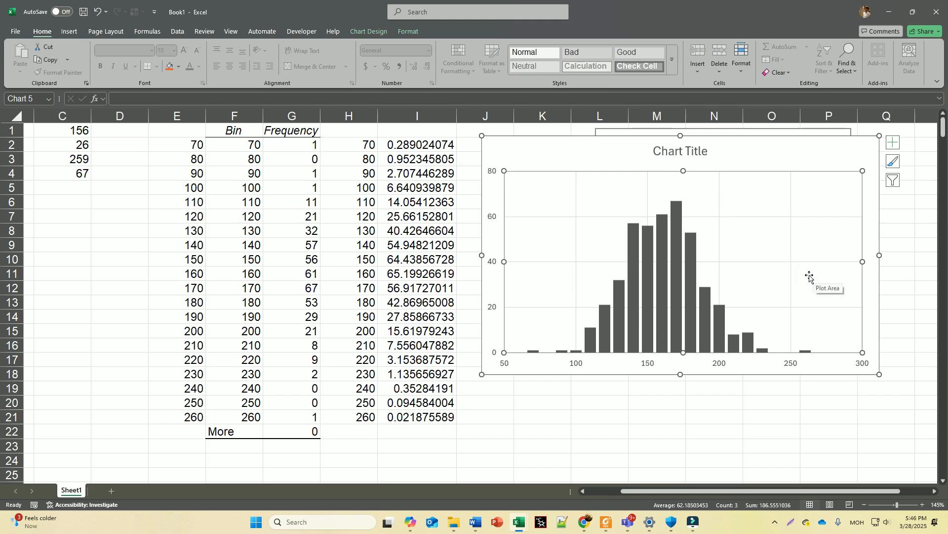
Select all data points of the normal distribution series in the histogram chart
{"action": "left_click", "coordinate": [616, 236]}
{"action": "left_click", "coordinate": [626, 232]}
{"action": "left_click", "coordinate": [537, 329]}
{"action": "left_click", "coordinate": [538, 366]}
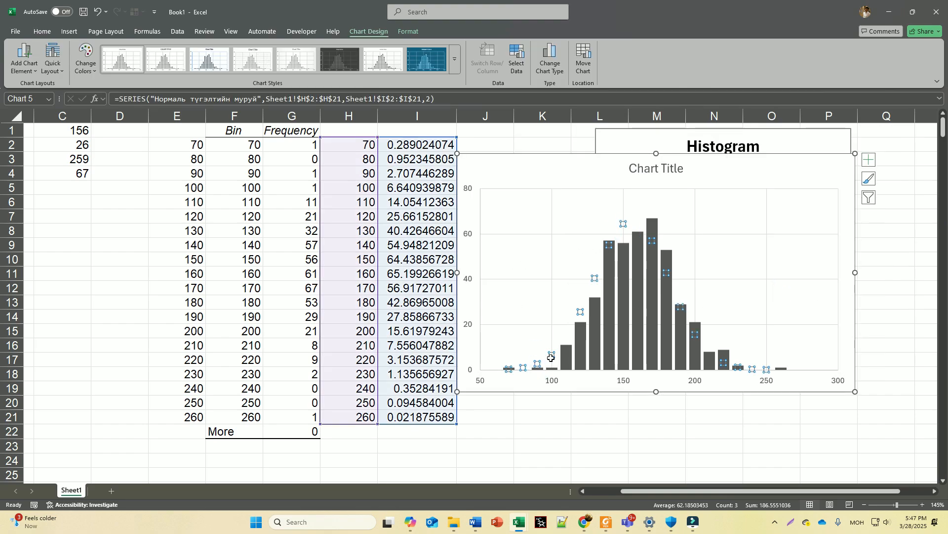
{"action": "left_click", "coordinate": [552, 354]}
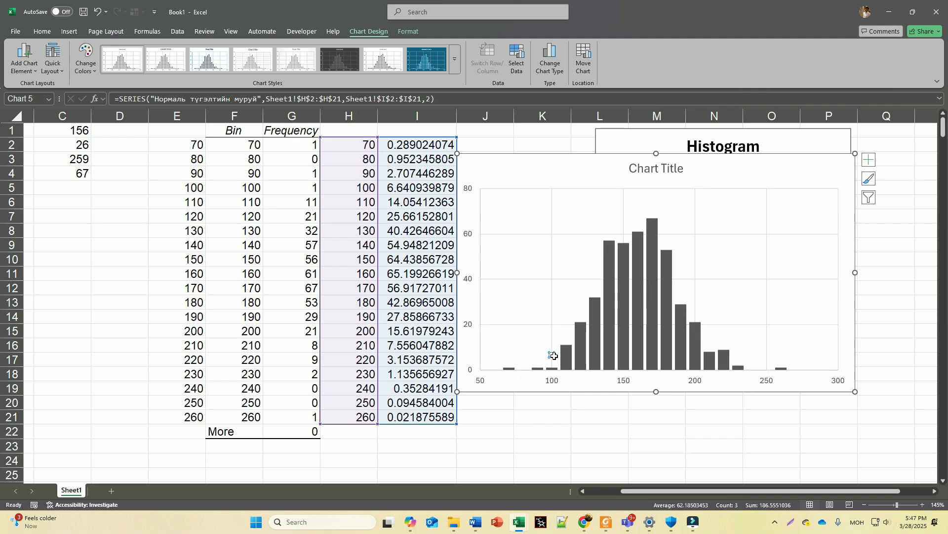
{"action": "left_click", "coordinate": [572, 329]}
{"action": "left_click", "coordinate": [551, 402]}
{"action": "left_click", "coordinate": [553, 356]}
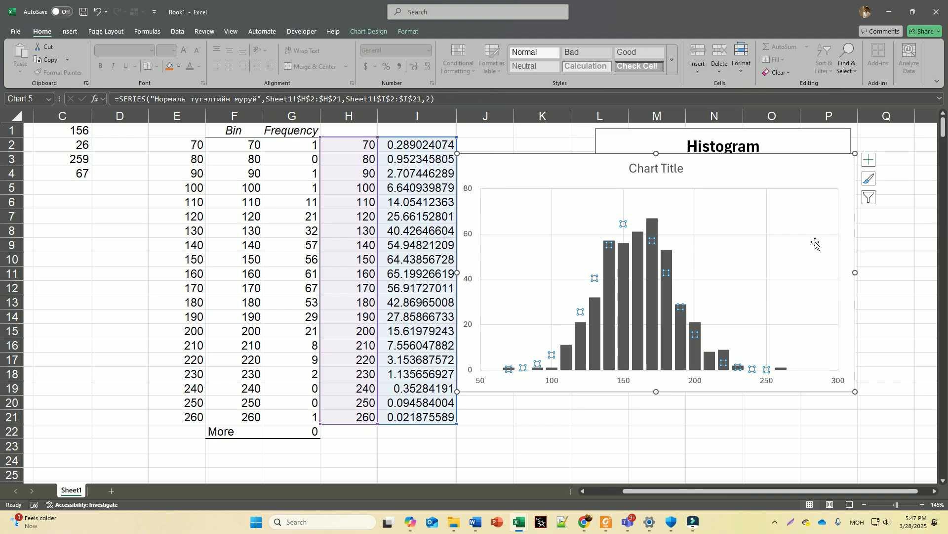
Change the chart type to Scatter with Smooth Lines
{"action": "left_click", "coordinate": [382, 33]}
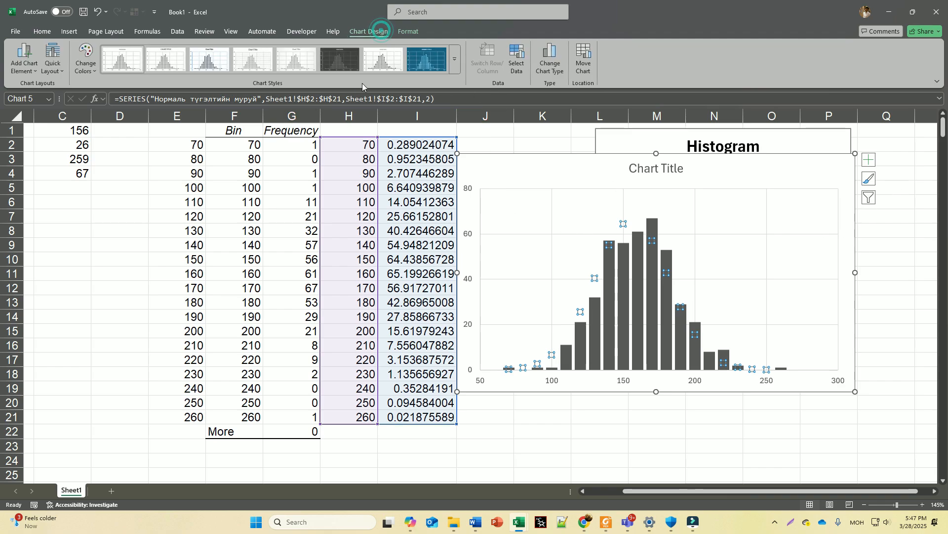
{"action": "left_click", "coordinate": [546, 73]}
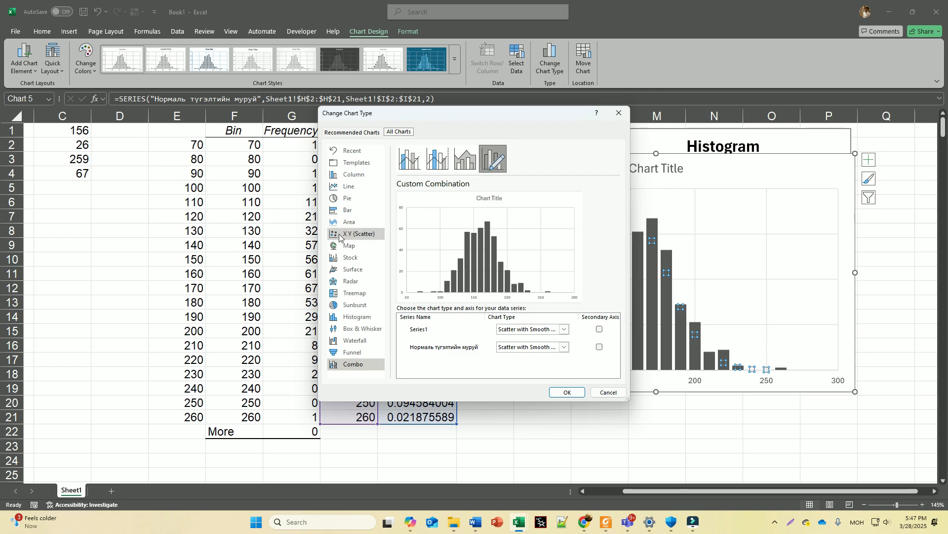
{"action": "left_click", "coordinate": [345, 234]}
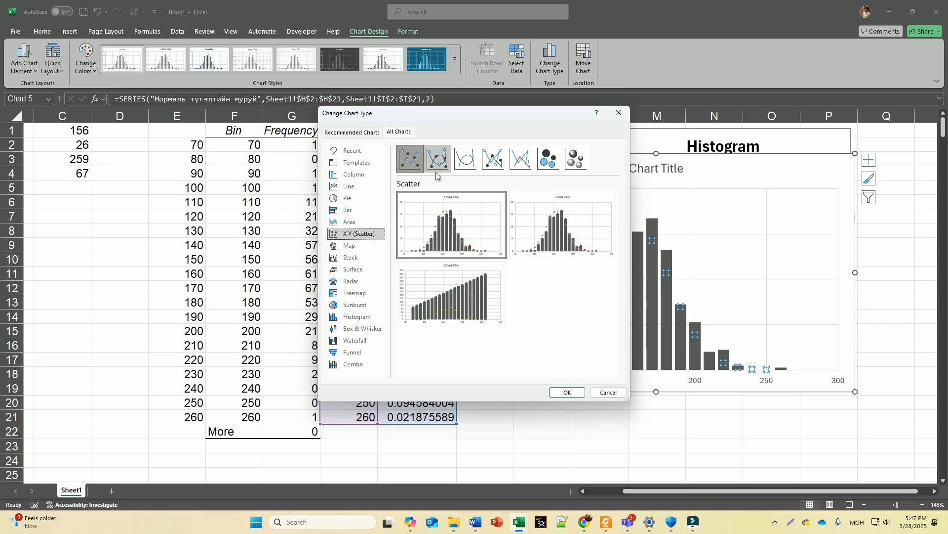
{"action": "left_click", "coordinate": [470, 157]}
{"action": "mouse_move", "coordinate": [484, 289]}
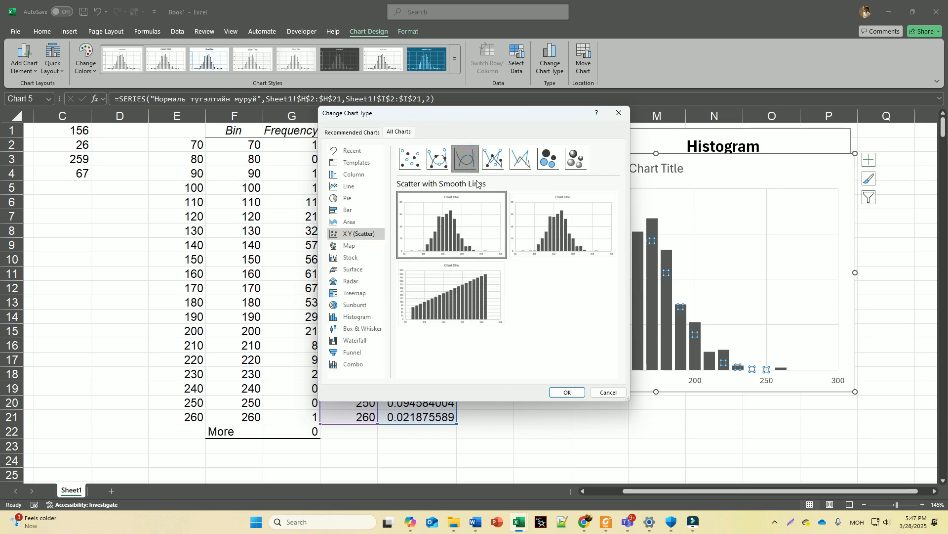
{"action": "left_click", "coordinate": [564, 394]}
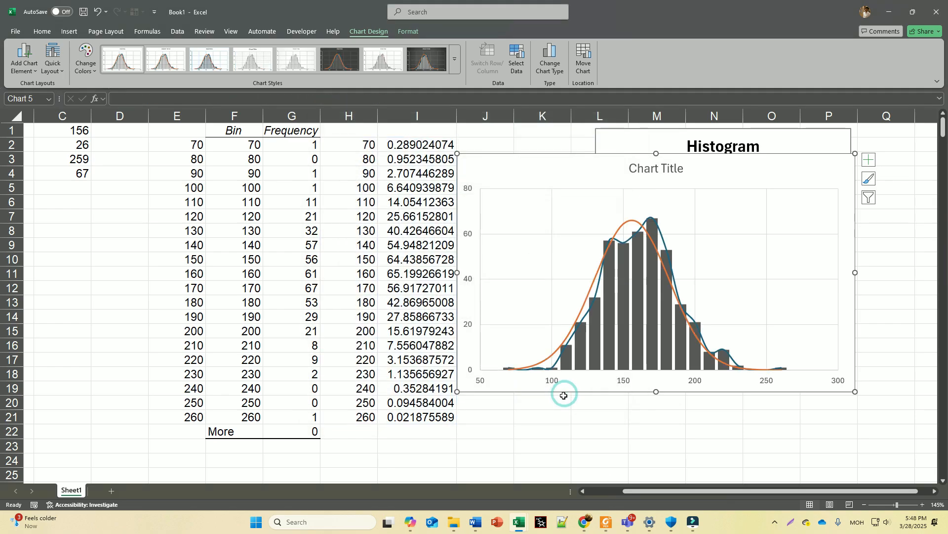
Set the line of the frequency series (F2:G21) to No line so only the normal curve is drawn over the columns
{"action": "left_click", "coordinate": [663, 242]}
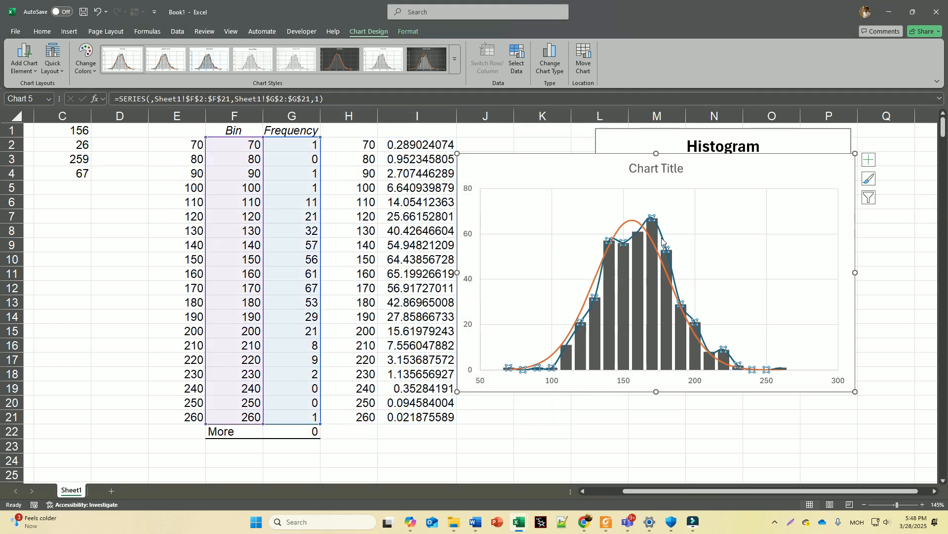
{"action": "left_click", "coordinate": [663, 240]}
{"action": "left_click", "coordinate": [705, 216]}
{"action": "left_click", "coordinate": [661, 233]}
{"action": "right_click", "coordinate": [661, 236]}
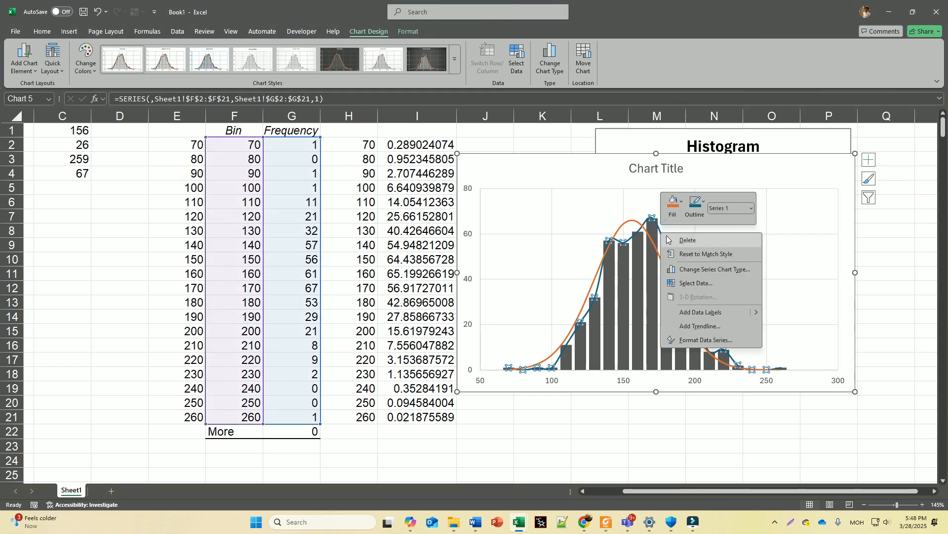
{"action": "left_click", "coordinate": [699, 341]}
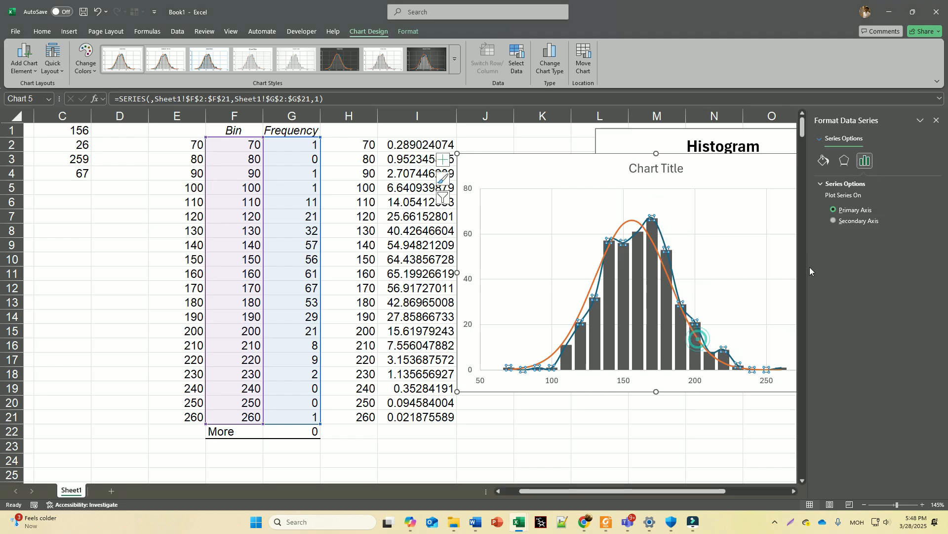
{"action": "left_click", "coordinate": [824, 160]}
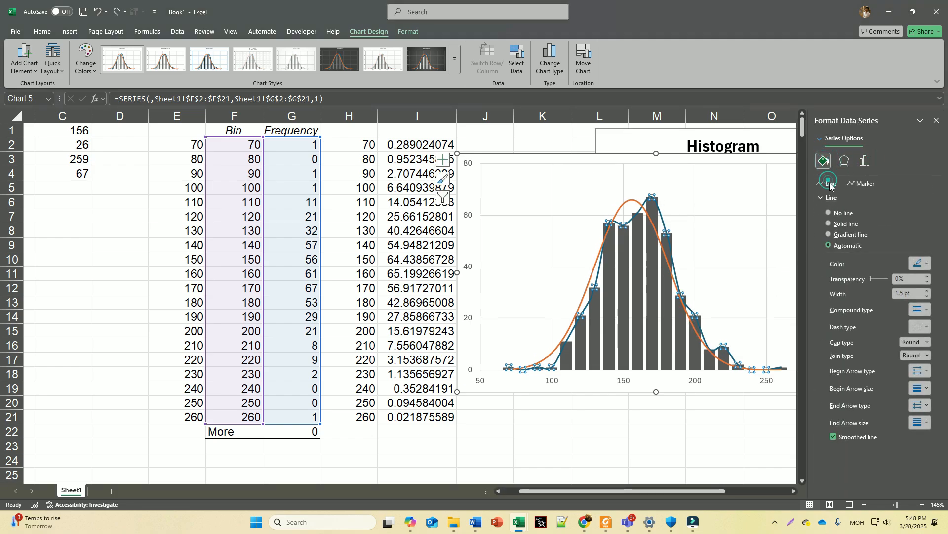
{"action": "left_click", "coordinate": [829, 212]}
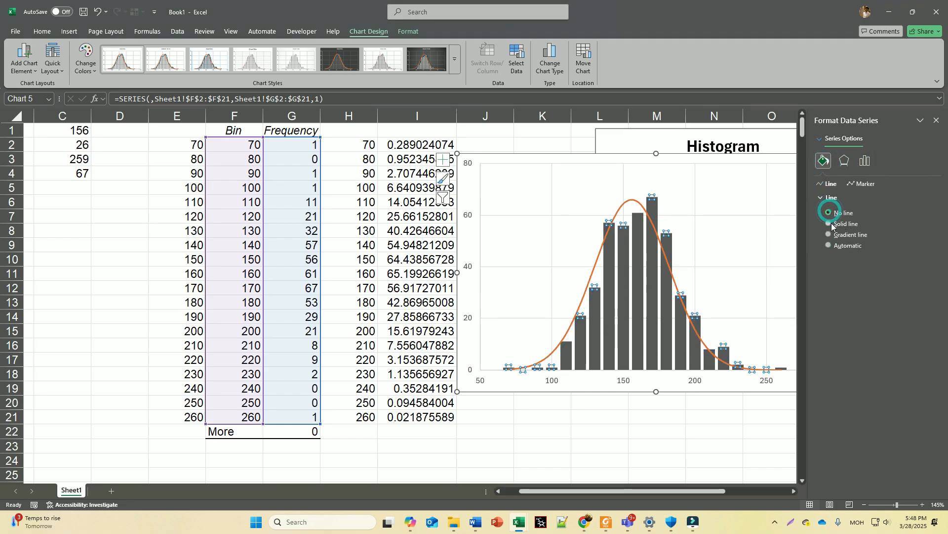
{"action": "left_click", "coordinate": [711, 248]}
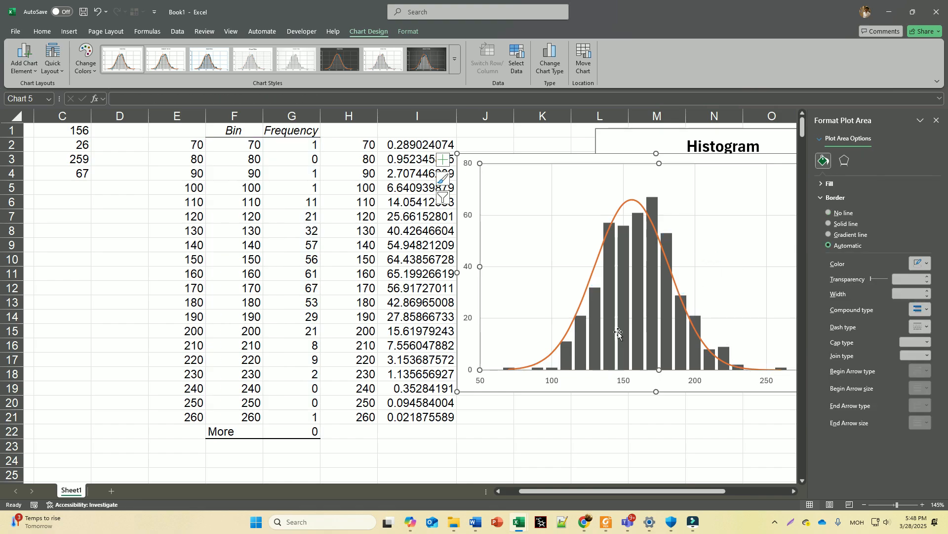
Move the normal-curve chart over columns F to L and select its normal distribution series
{"action": "left_click_drag", "start_coordinate": [653, 381], "coordinate": [442, 379]}
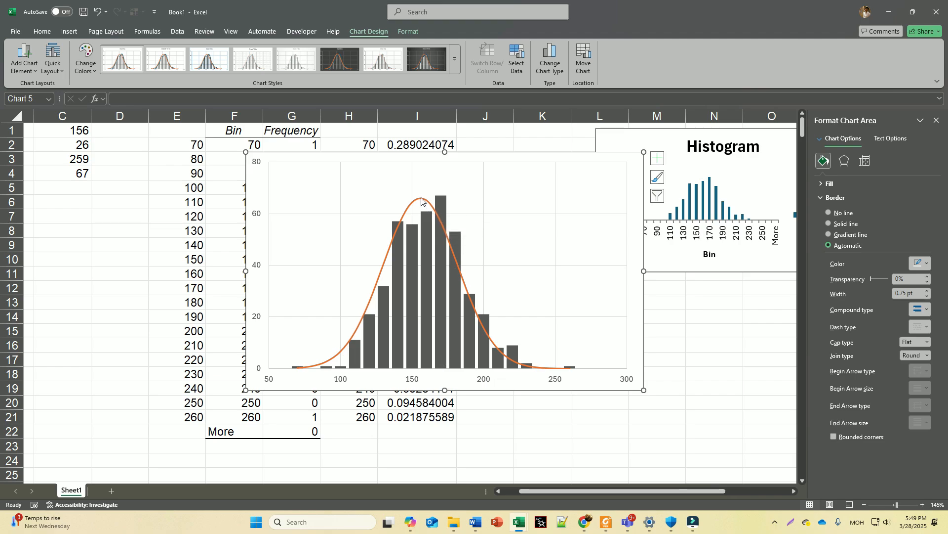
{"action": "mouse_move", "coordinate": [422, 201]}
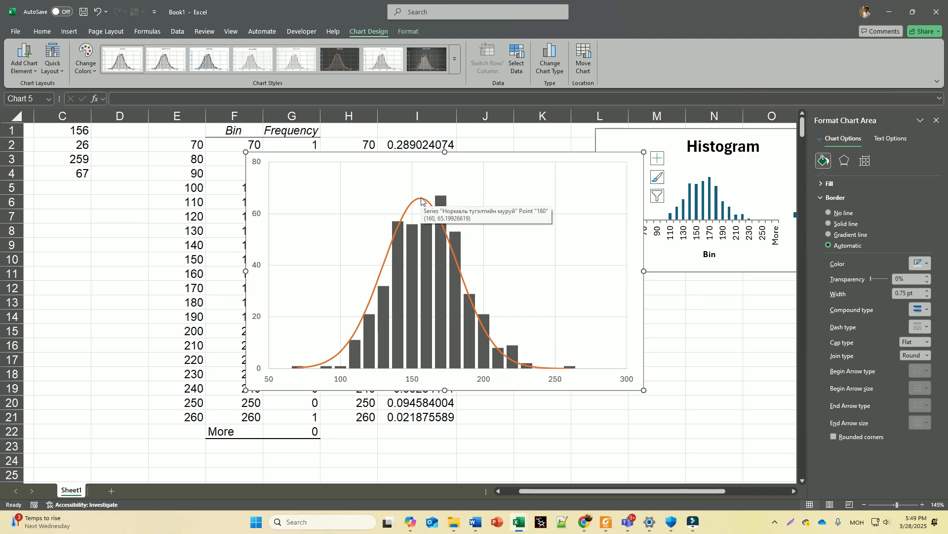
{"action": "left_click", "coordinate": [384, 269]}
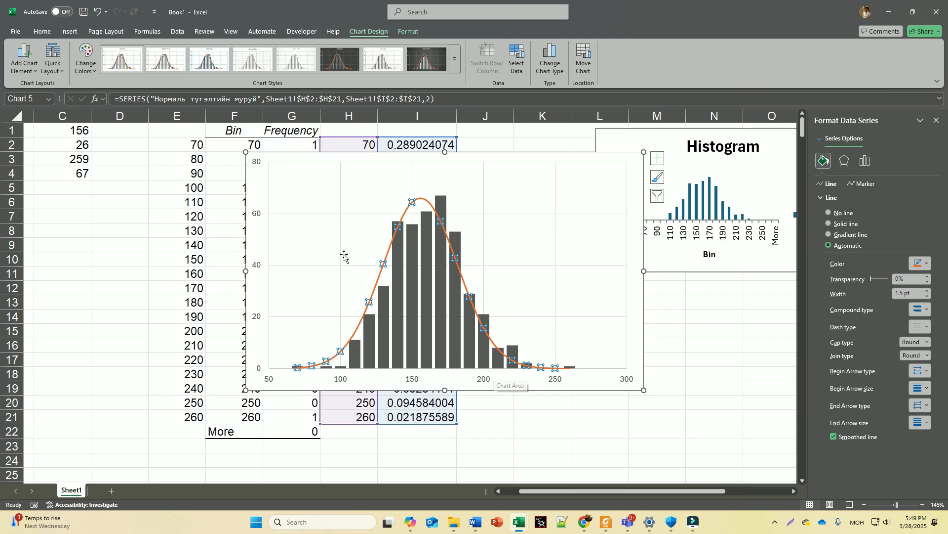
Add a primary horizontal axis title to the chart and enter the text "Холестерины хэмжээ"
{"action": "left_click", "coordinate": [248, 185]}
{"action": "left_click", "coordinate": [24, 57]}
{"action": "mouse_move", "coordinate": [75, 101]}
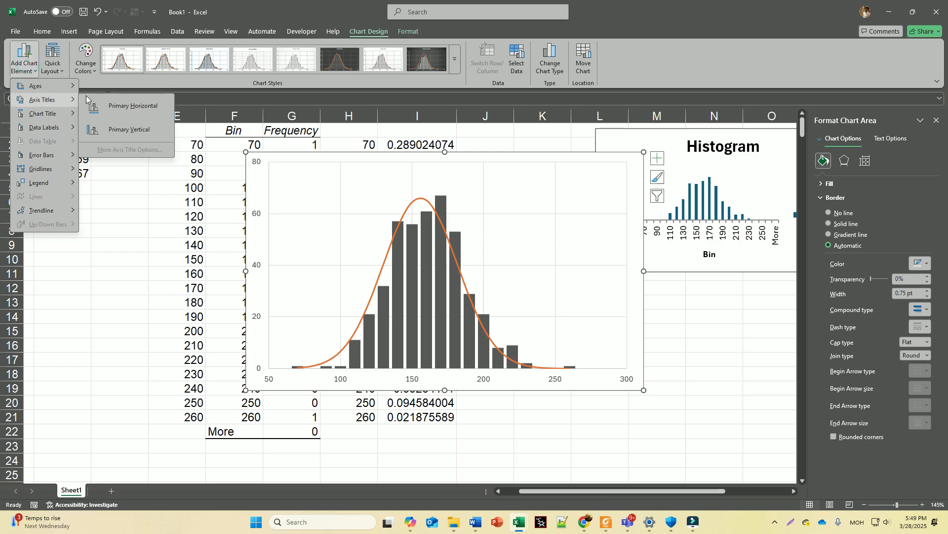
{"action": "left_click", "coordinate": [131, 106]}
{"action": "left_click", "coordinate": [438, 374]}
{"action": "left_click", "coordinate": [437, 373]}
{"action": "key", "text": "ctrl+a"}
{"action": "key", "text": "BackSpace"}
{"action": "type", "text": "Холест"}
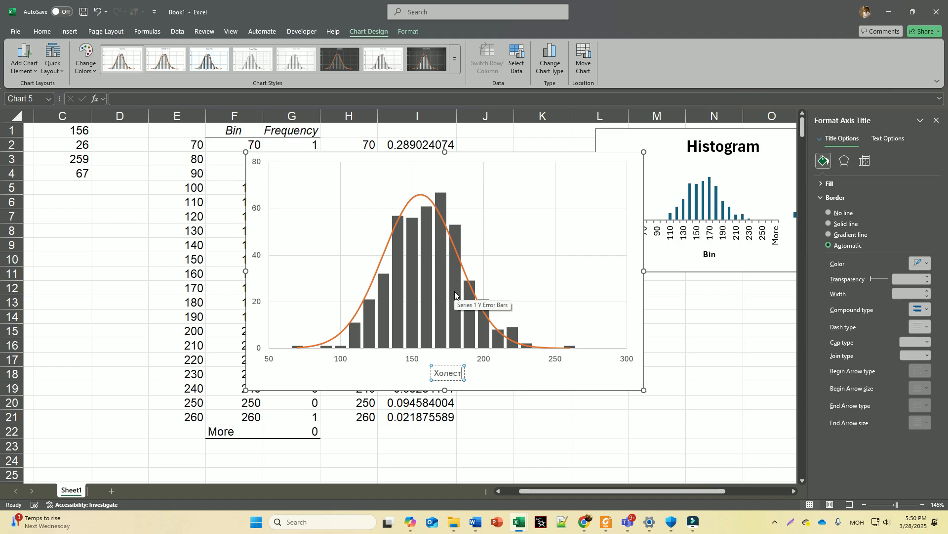
{"action": "type", "text": "ерины хэмжээ"}
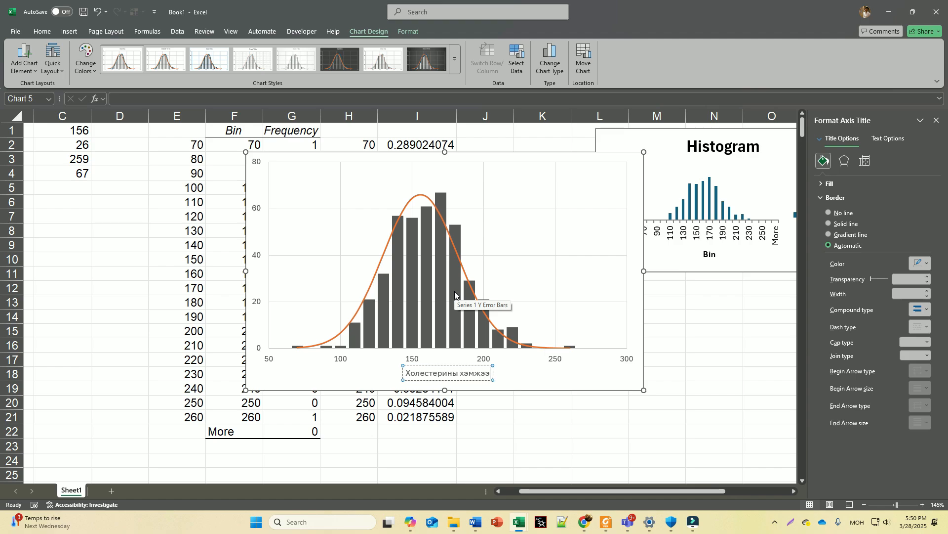
Replace the word "хэмжээ" in the horizontal axis title with "түвшин"
{"action": "key", "text": "BackSpace"}
{"action": "key", "text": "BackSpace"}
{"action": "key", "text": "BackSpace"}
{"action": "key", "text": "BackSpace"}
{"action": "key", "text": "BackSpace"}
{"action": "type", "text": "түвшин"}
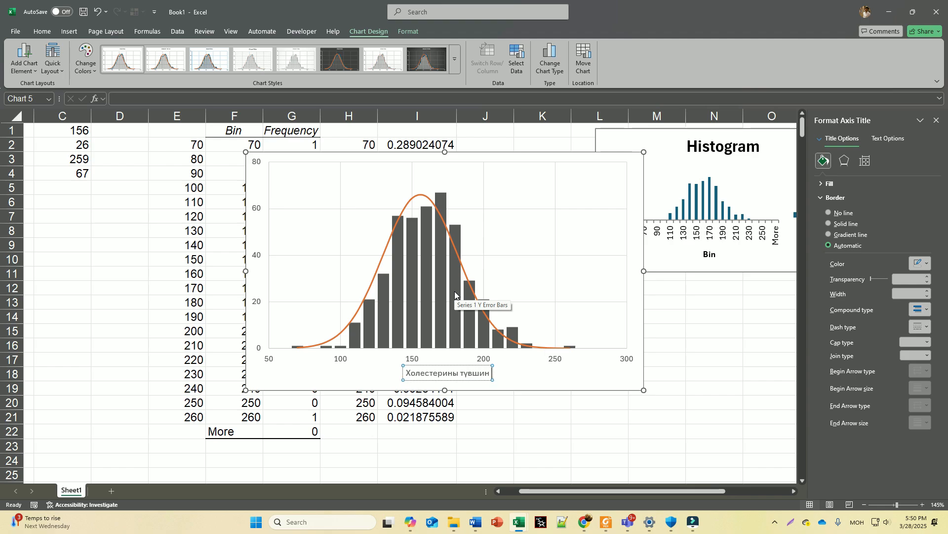
Append the unit "(мг/дл)" to the horizontal axis title
{"action": "key", "text": "alt+shift"}
{"action": "type", "text": "("}
{"action": "key", "text": "alt+shift"}
{"action": "type", "text": "мг/дл0"}
{"action": "key", "text": "alt+shift"}
{"action": "type", "text": ")"}
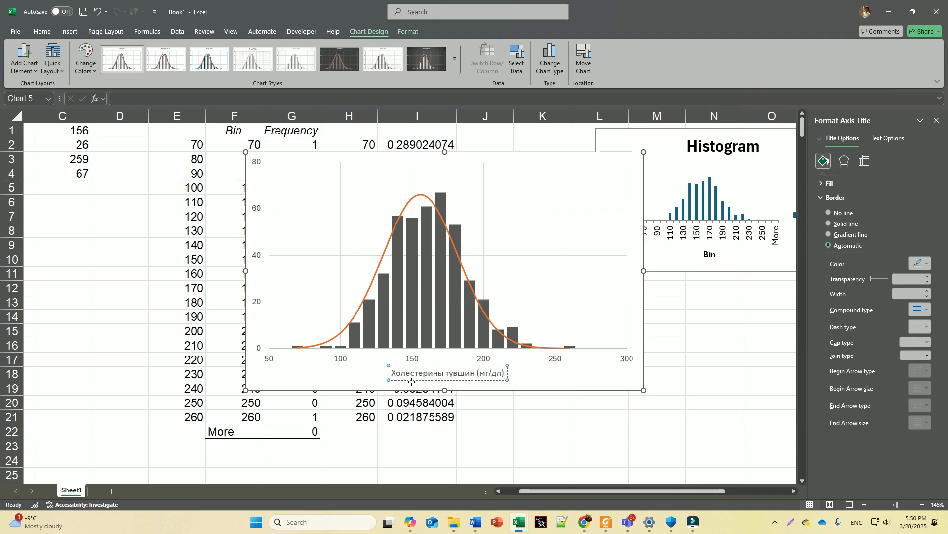
{"action": "left_click", "coordinate": [427, 368]}
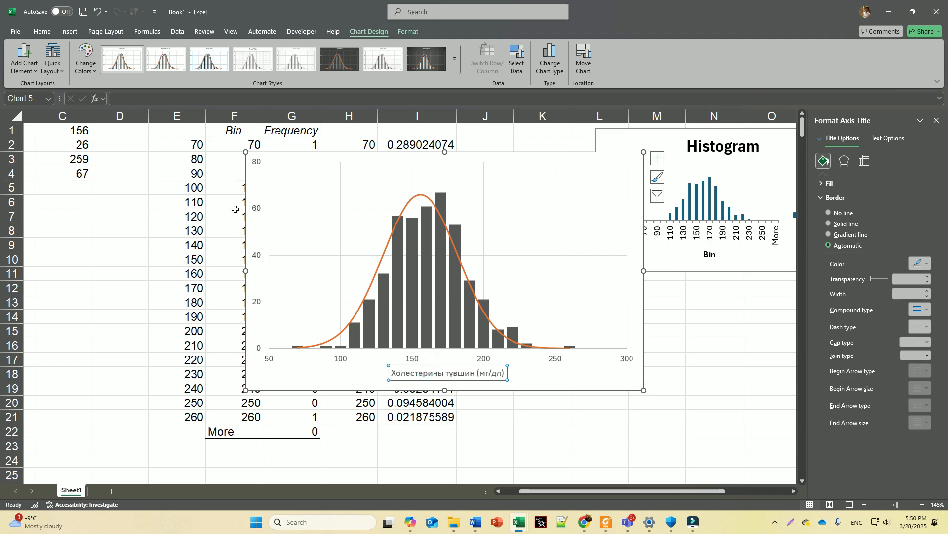
Add a primary vertical axis title to the chart with the text "Давтамж"
{"action": "left_click", "coordinate": [22, 69]}
{"action": "mouse_move", "coordinate": [44, 100]}
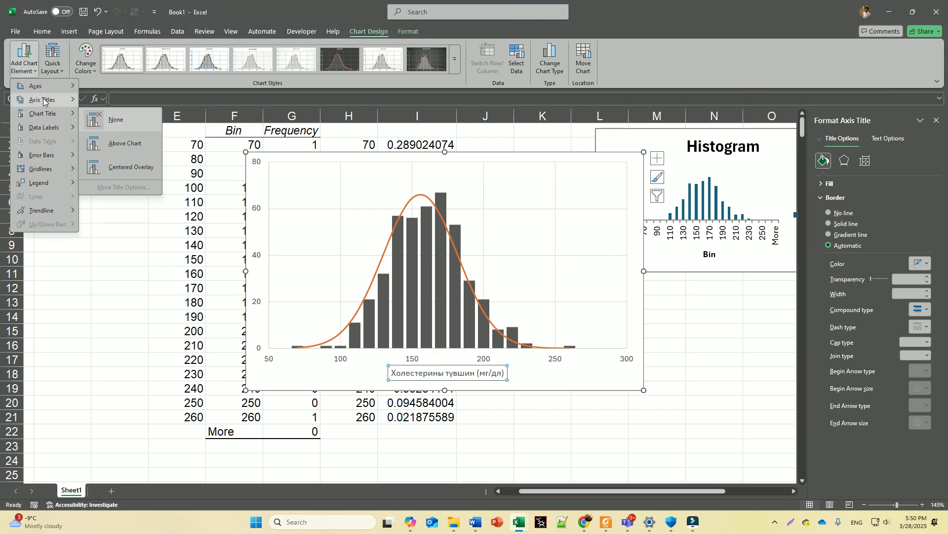
{"action": "left_click", "coordinate": [108, 129]}
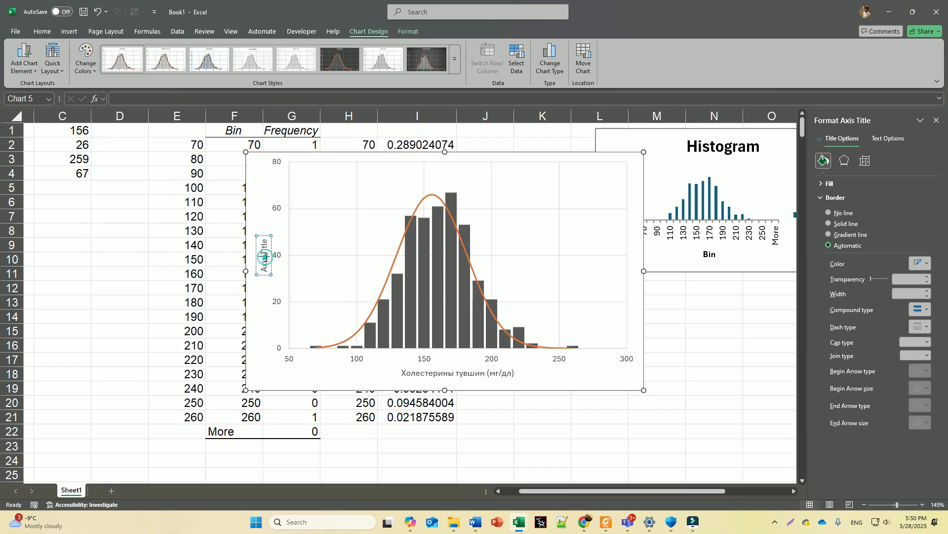
{"action": "key", "text": "BackSpace"}
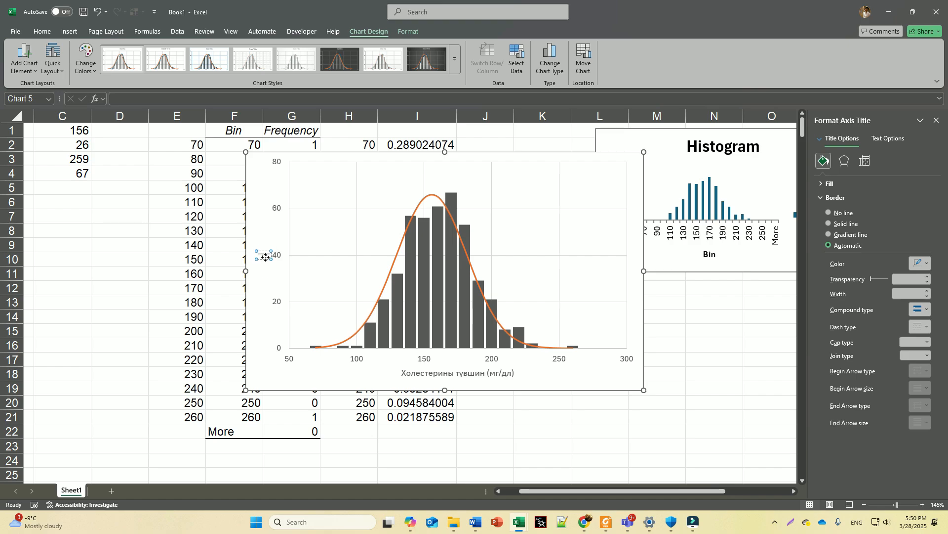
{"action": "type", "text": "Давтамж"}
{"action": "left_click", "coordinate": [270, 367]}
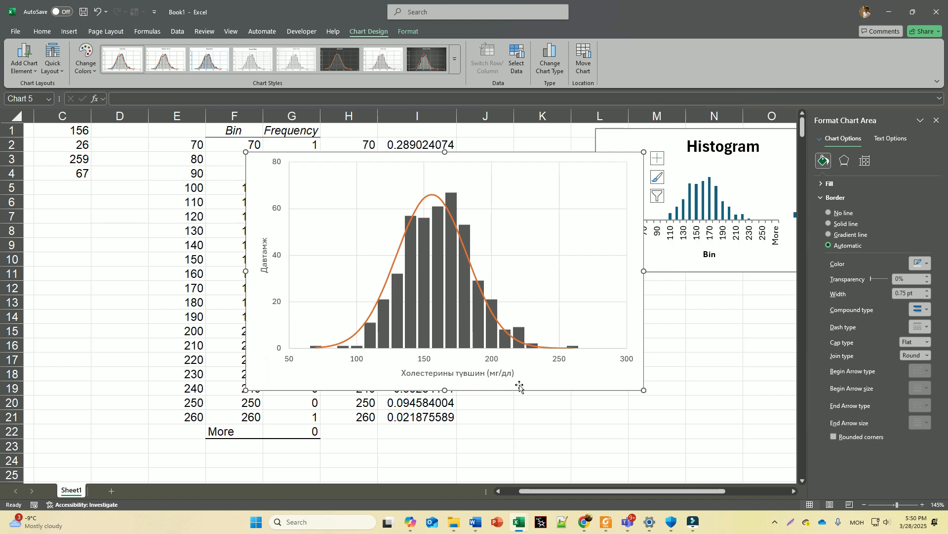
Increase the font size of all text in the chart to 14
{"action": "left_click", "coordinate": [482, 375]}
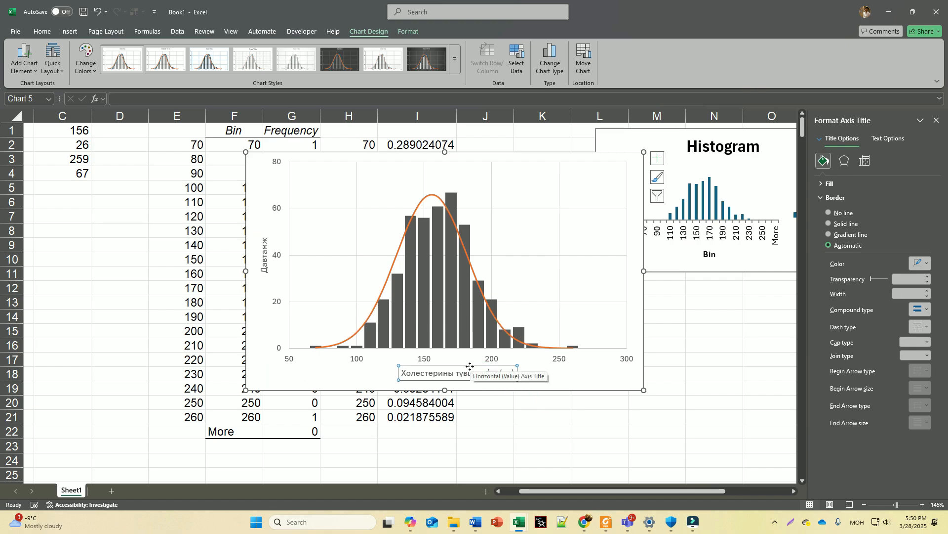
{"action": "left_click", "coordinate": [525, 400]}
{"action": "left_click", "coordinate": [470, 383]}
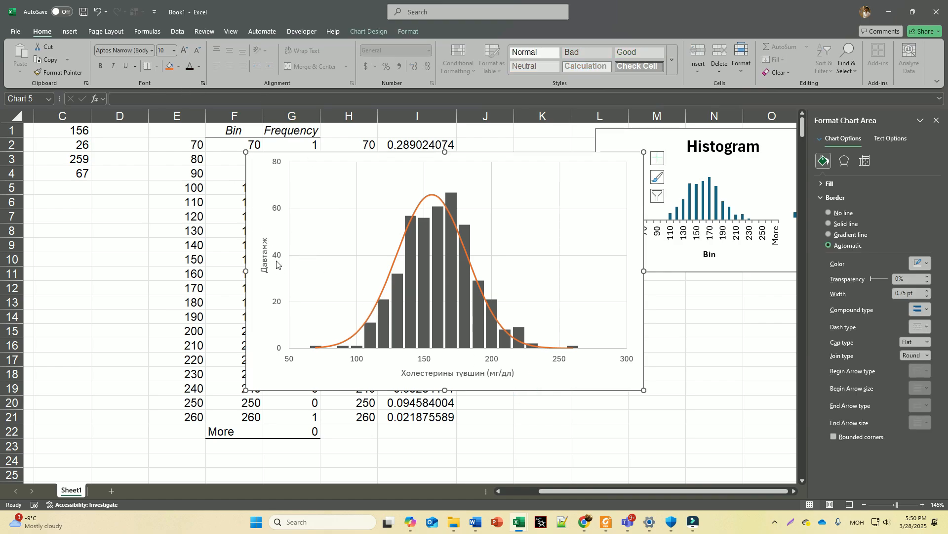
{"action": "left_click", "coordinate": [184, 51]}
{"action": "left_click", "coordinate": [184, 51]}
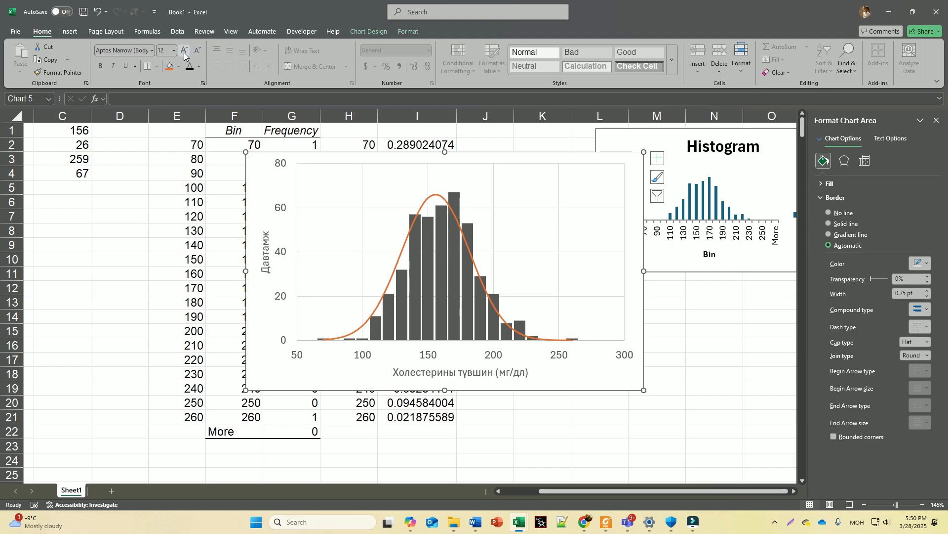
{"action": "left_click", "coordinate": [184, 51]}
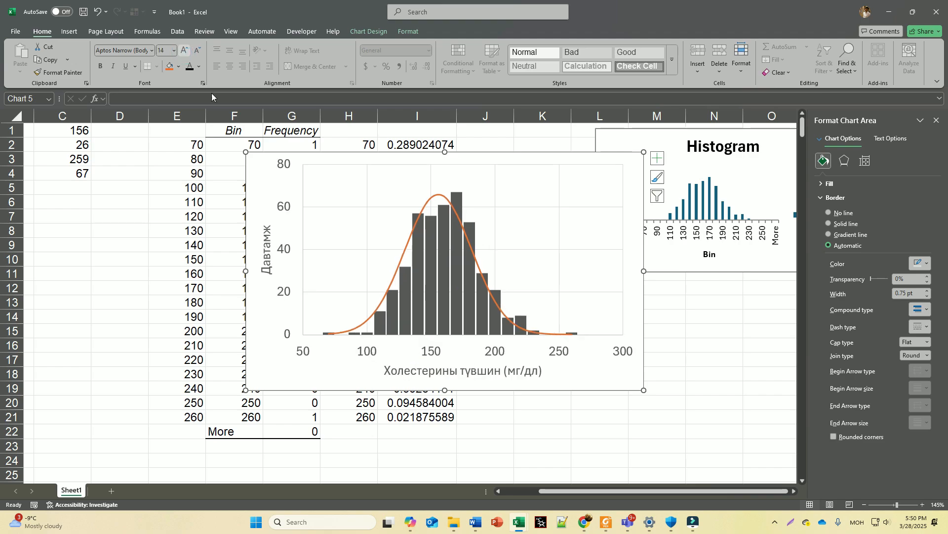
Set the text of the whole chart to black and its font to Times New Roman
{"action": "left_click", "coordinate": [265, 260]}
{"action": "left_click", "coordinate": [297, 204]}
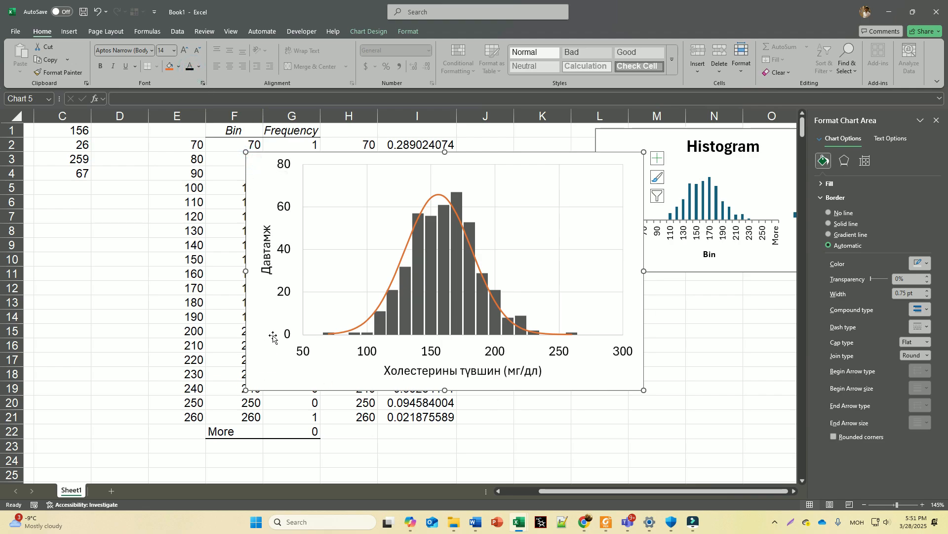
{"action": "left_click", "coordinate": [618, 385]}
{"action": "left_click", "coordinate": [153, 50]}
{"action": "left_click", "coordinate": [142, 93]}
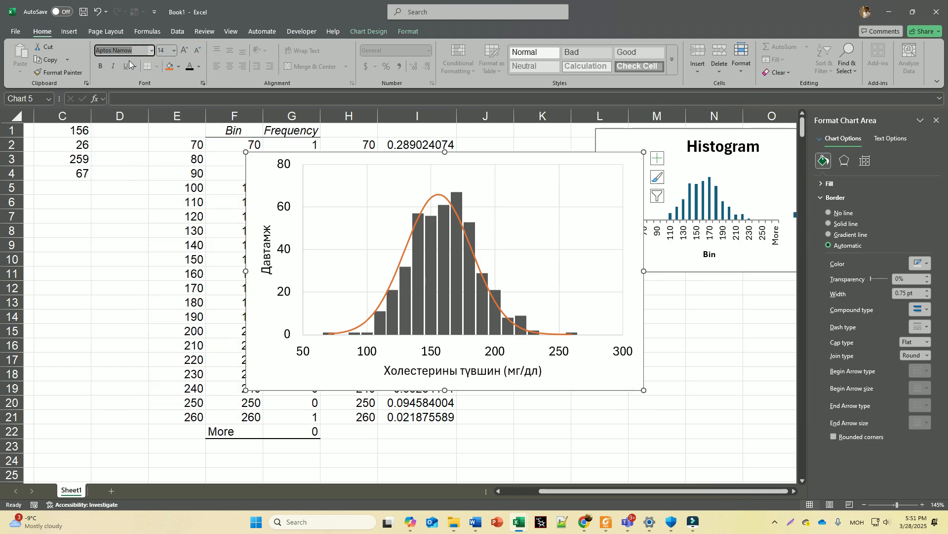
{"action": "type", "text": "Times New Roman"}
{"action": "key", "text": "Return"}
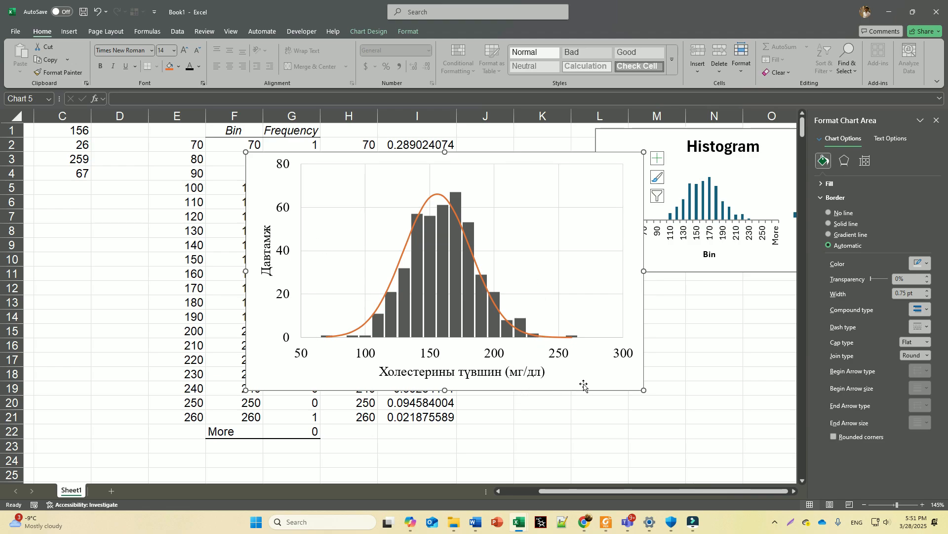
Undo the latest changes and place the normal-curve chart over columns C to I
{"action": "left_click_drag", "start_coordinate": [590, 383], "coordinate": [604, 411]}
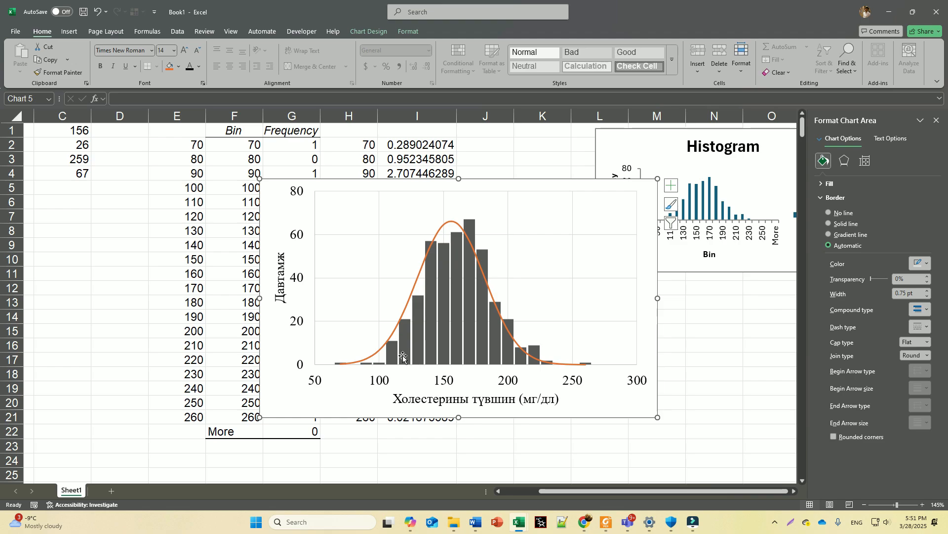
{"action": "key", "text": "ctrl+z"}
{"action": "key", "text": "ctrl+z"}
{"action": "key", "text": "ctrl+z"}
{"action": "key", "text": "ctrl+z"}
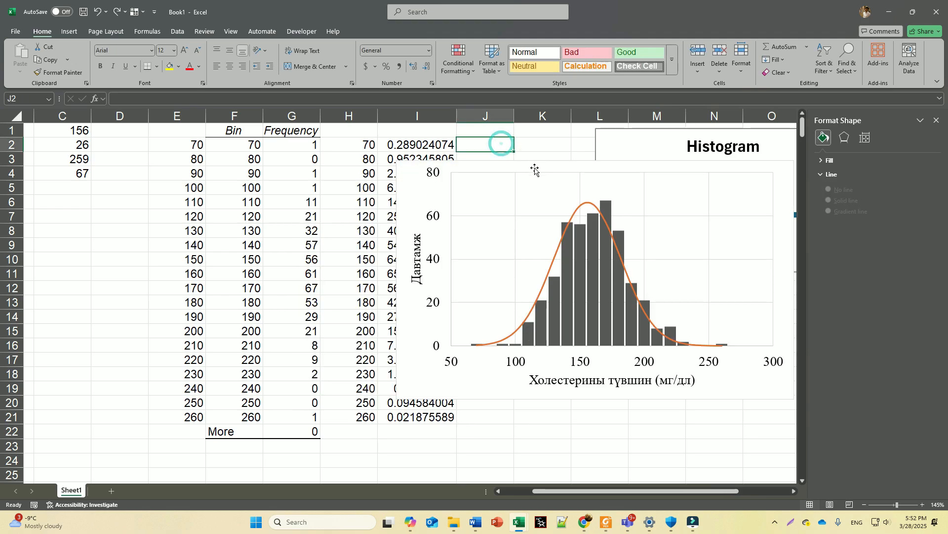
{"action": "key", "text": "ctrl+z"}
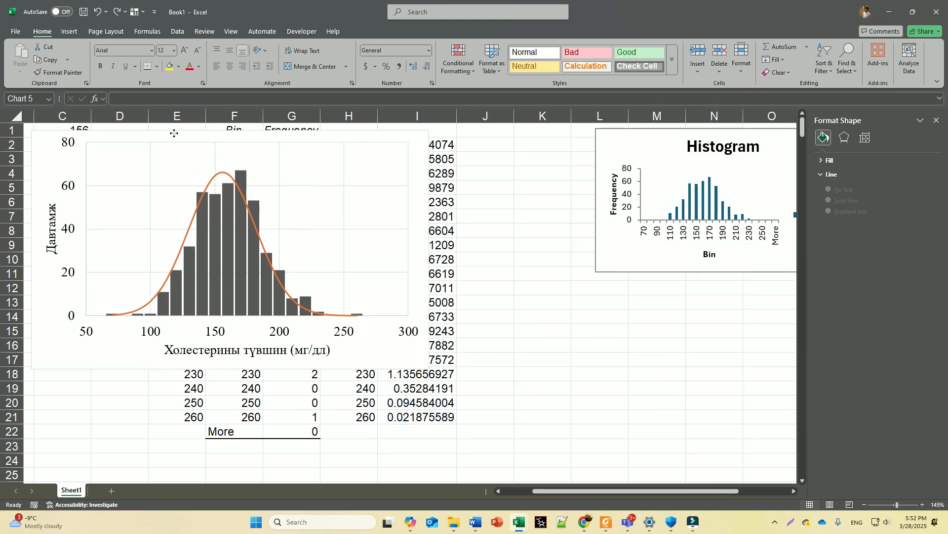
Enlarge the original Histogram chart and arrange it side by side with the normal-curve chart
{"action": "left_click_drag", "start_coordinate": [652, 129], "coordinate": [510, 151]}
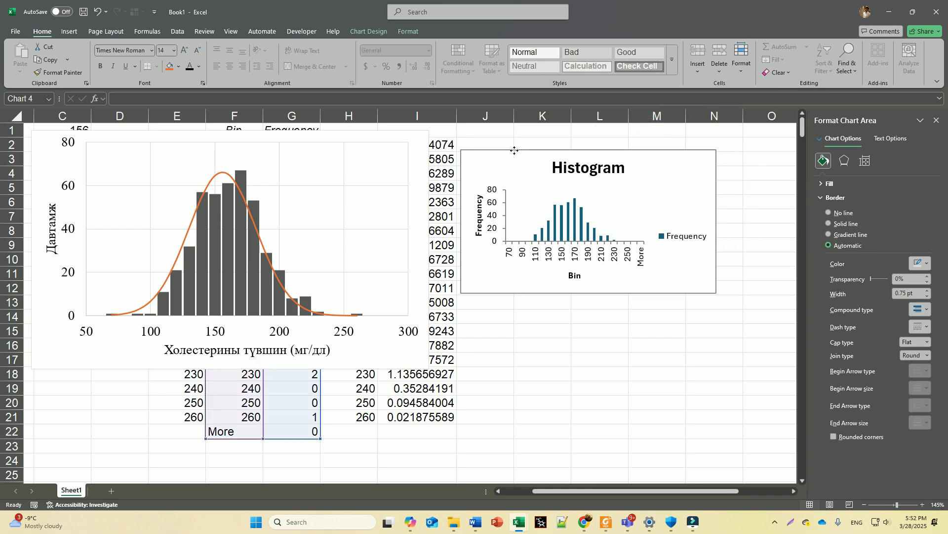
{"action": "left_click_drag", "start_coordinate": [718, 295], "coordinate": [757, 352]}
{"action": "left_click_drag", "start_coordinate": [719, 159], "coordinate": [654, 144]}
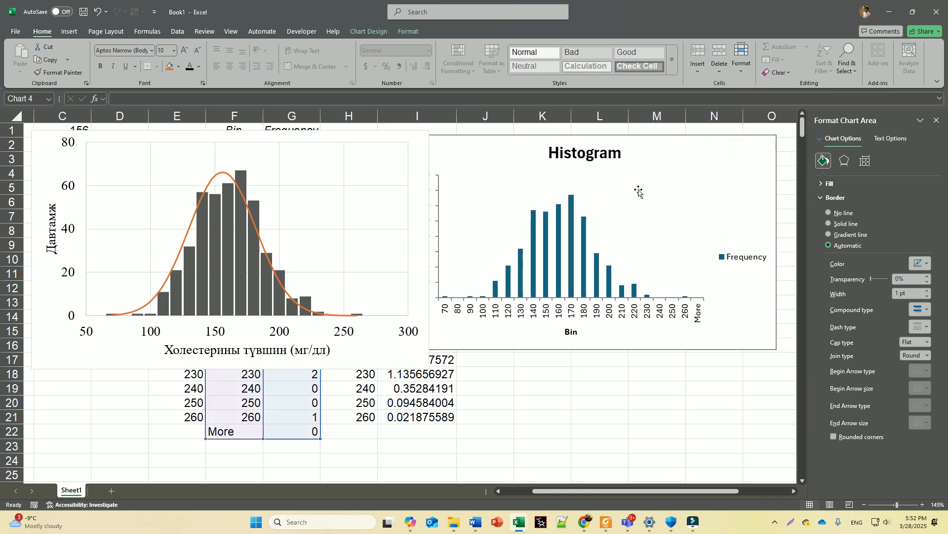
{"action": "left_click_drag", "start_coordinate": [517, 351], "coordinate": [536, 354]}
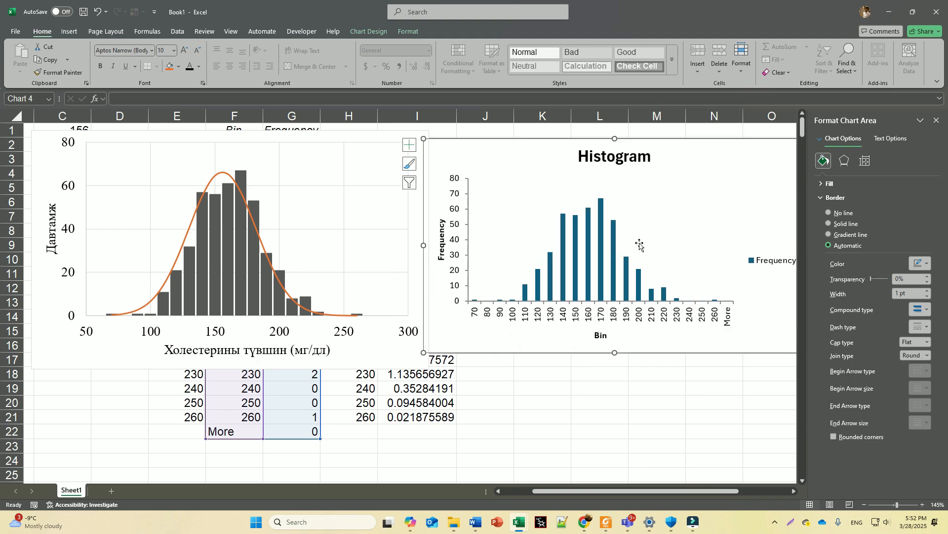
{"action": "left_click_drag", "start_coordinate": [296, 132], "coordinate": [188, 138]}
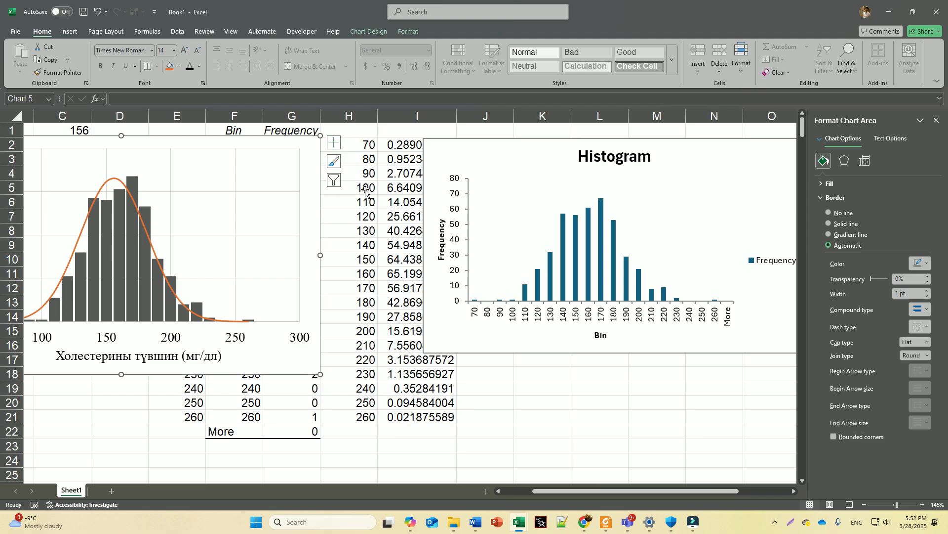
{"action": "left_click_drag", "start_coordinate": [289, 139], "coordinate": [285, 134]}
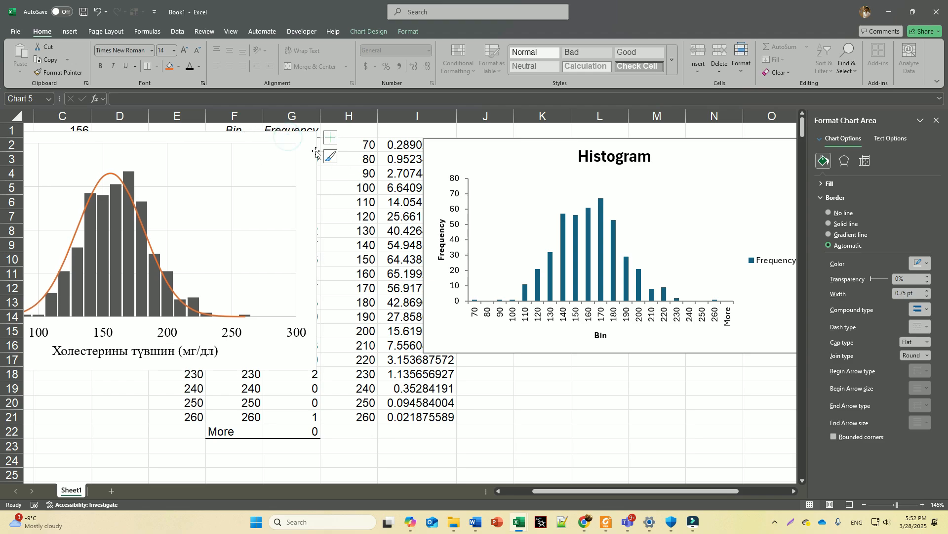
Add a new unnamed data series to the original Histogram chart with the values =Sheet1!$I$2:$I$21, and apply it
{"action": "left_click", "coordinate": [543, 210]}
{"action": "right_click", "coordinate": [527, 211]}
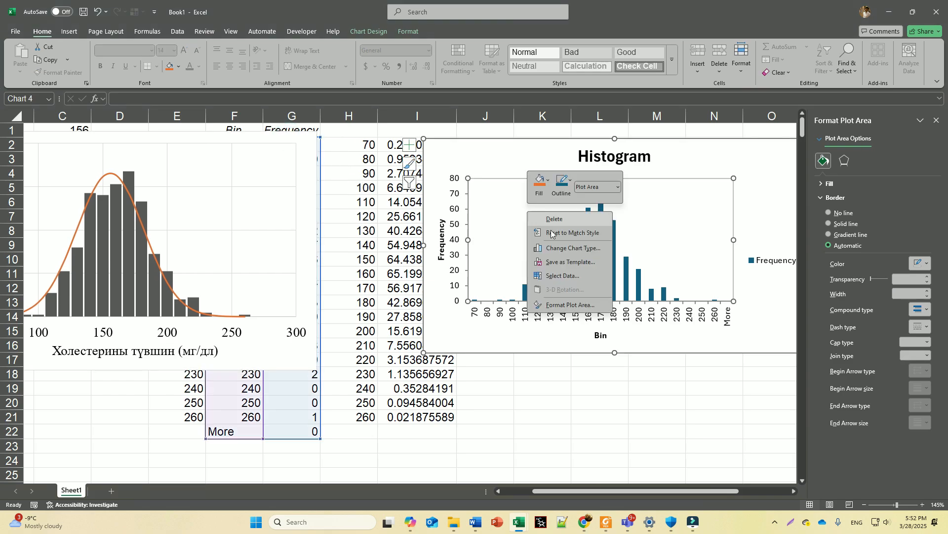
{"action": "left_click", "coordinate": [559, 278]}
{"action": "left_click", "coordinate": [613, 196]}
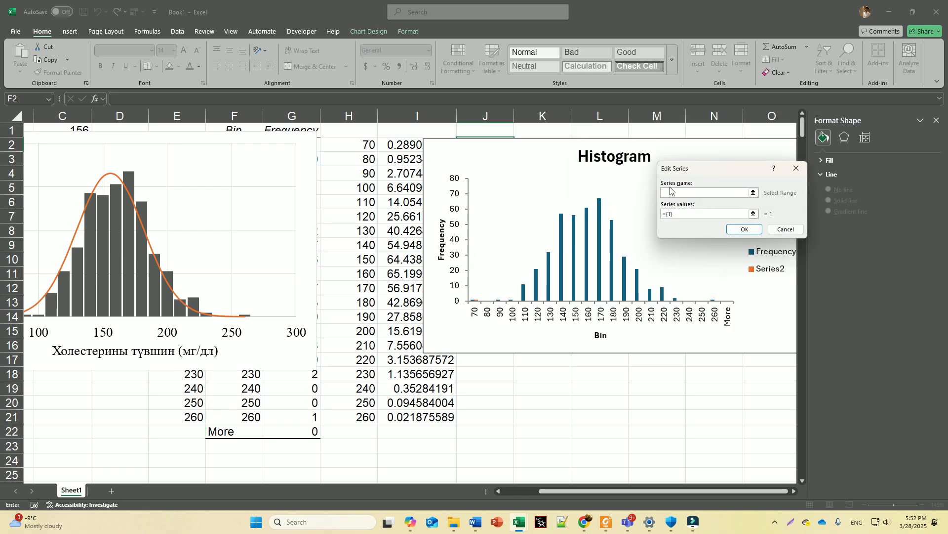
{"action": "left_click", "coordinate": [674, 214]}
{"action": "left_click", "coordinate": [682, 213]}
{"action": "key", "text": "BackSpace"}
{"action": "left_click", "coordinate": [547, 142]}
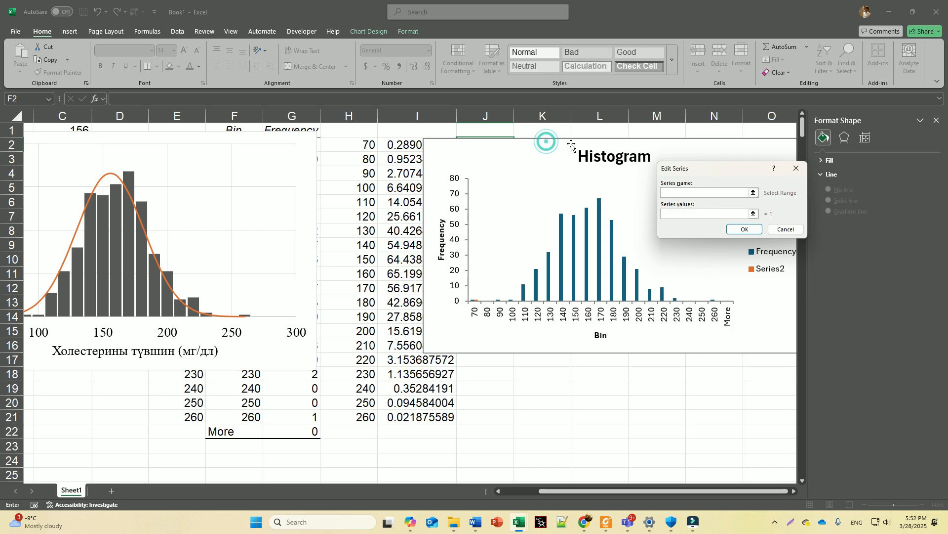
{"action": "left_click", "coordinate": [687, 214]}
{"action": "left_click_drag", "start_coordinate": [403, 144], "coordinate": [420, 418]}
{"action": "left_click", "coordinate": [746, 229]}
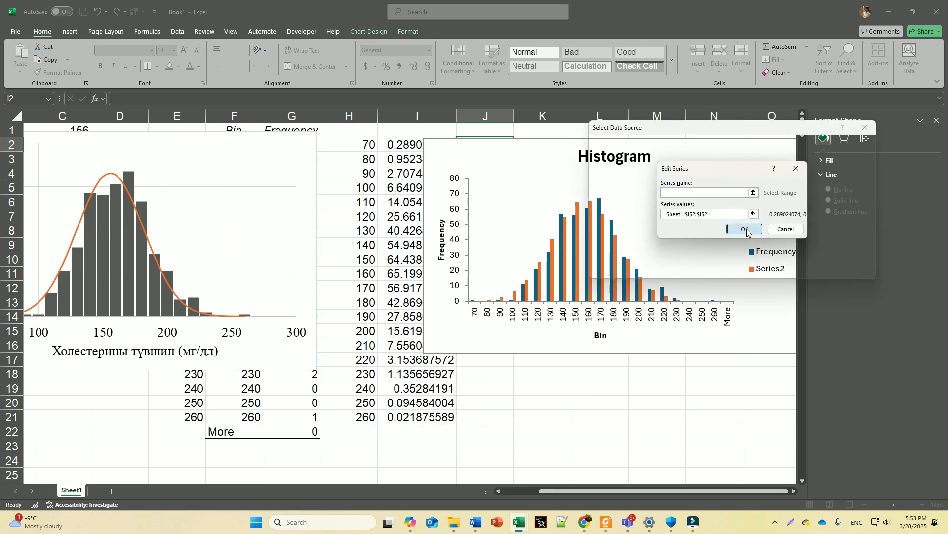
{"action": "left_click", "coordinate": [813, 270]}
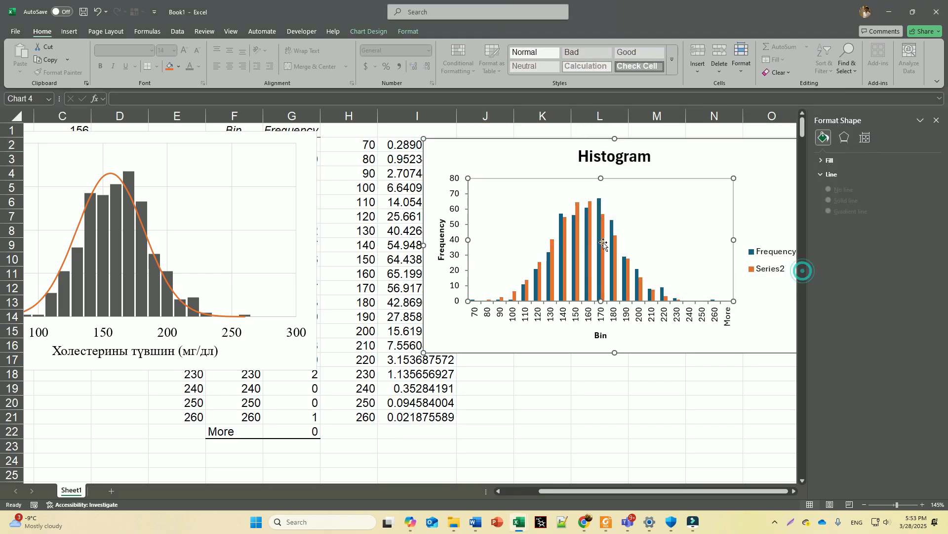
Change the chart type of Series2 in the Histogram chart to Stacked Line with Markers, keeping it on the primary axis
{"action": "left_click", "coordinate": [605, 245]}
{"action": "left_click", "coordinate": [578, 218]}
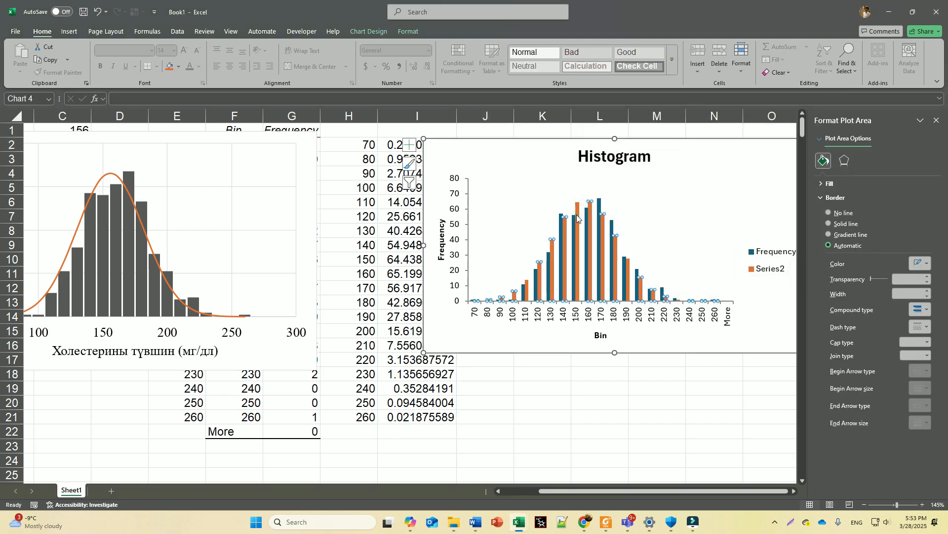
{"action": "left_click", "coordinate": [642, 229]}
{"action": "left_click", "coordinate": [616, 241]}
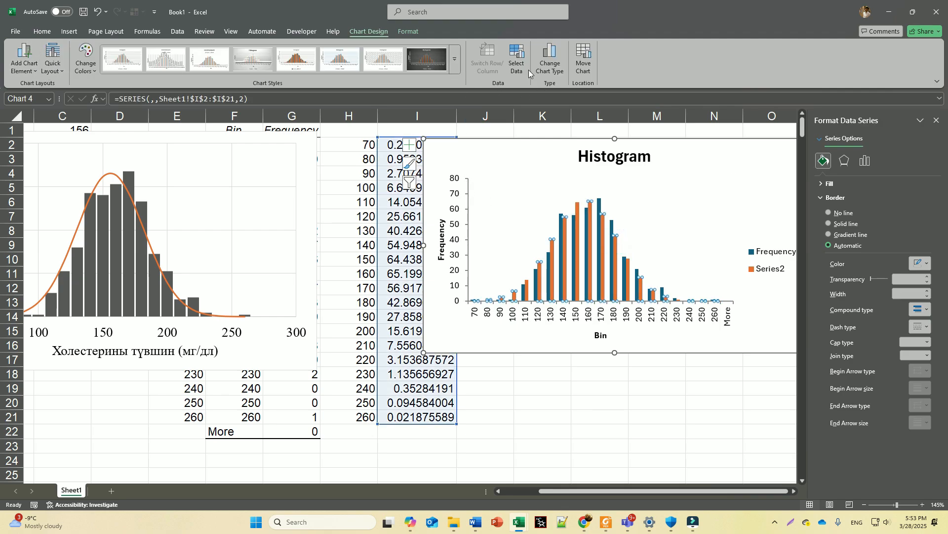
{"action": "left_click", "coordinate": [558, 58]}
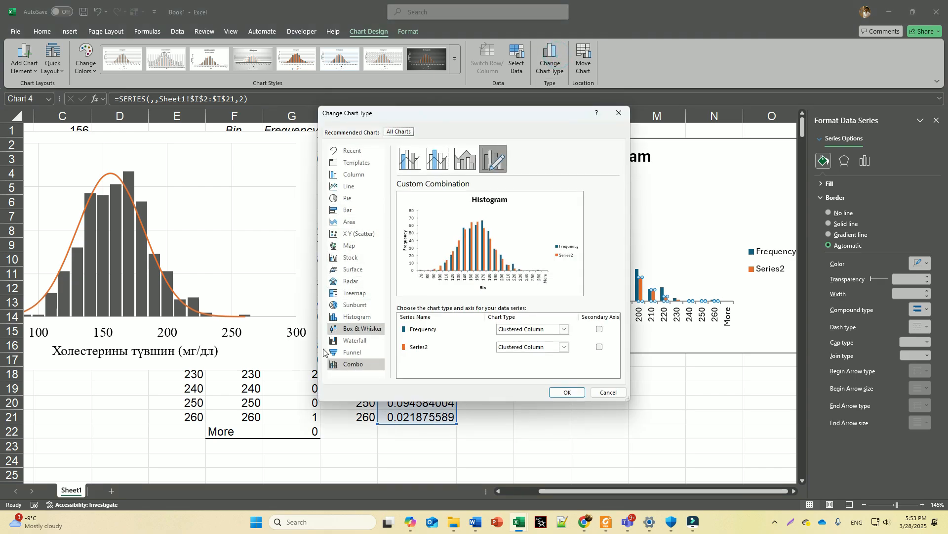
{"action": "left_click", "coordinate": [562, 347]}
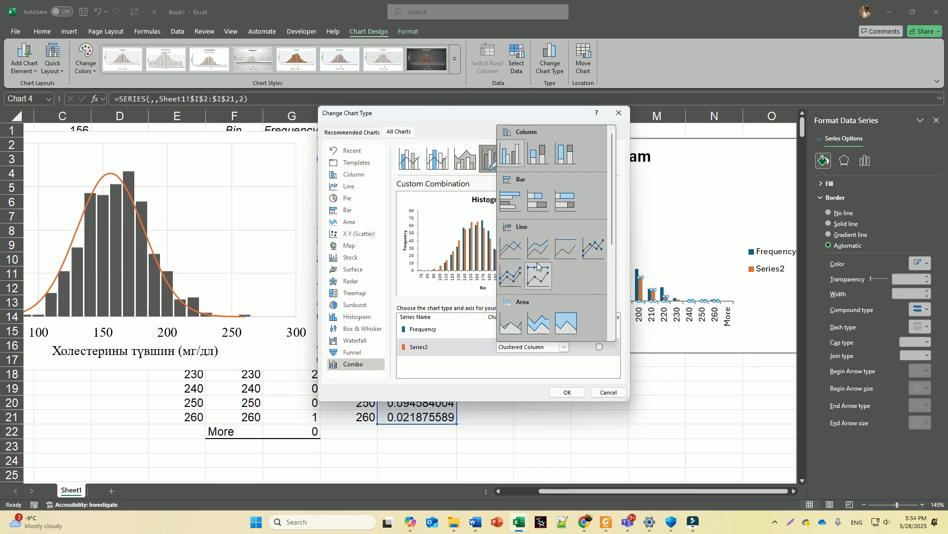
{"action": "left_click", "coordinate": [511, 279]}
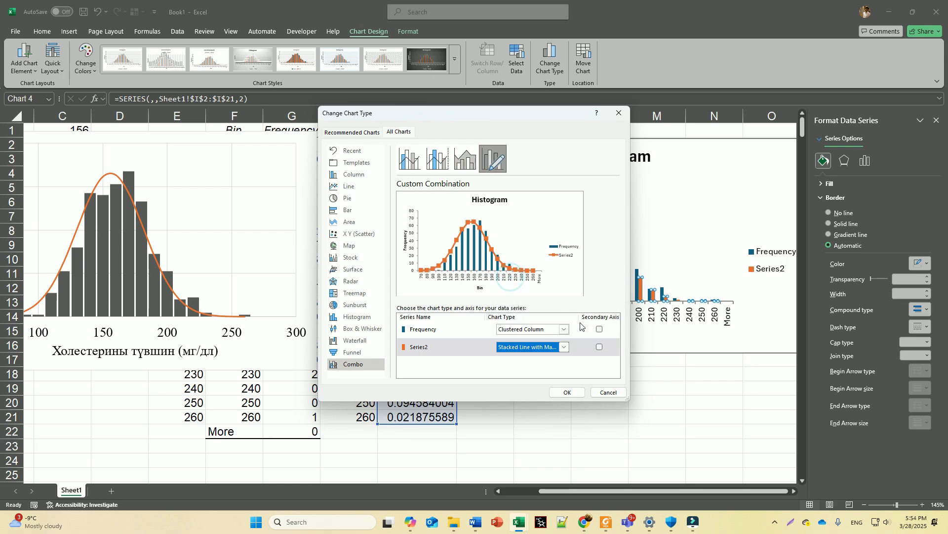
{"action": "left_click", "coordinate": [599, 347]}
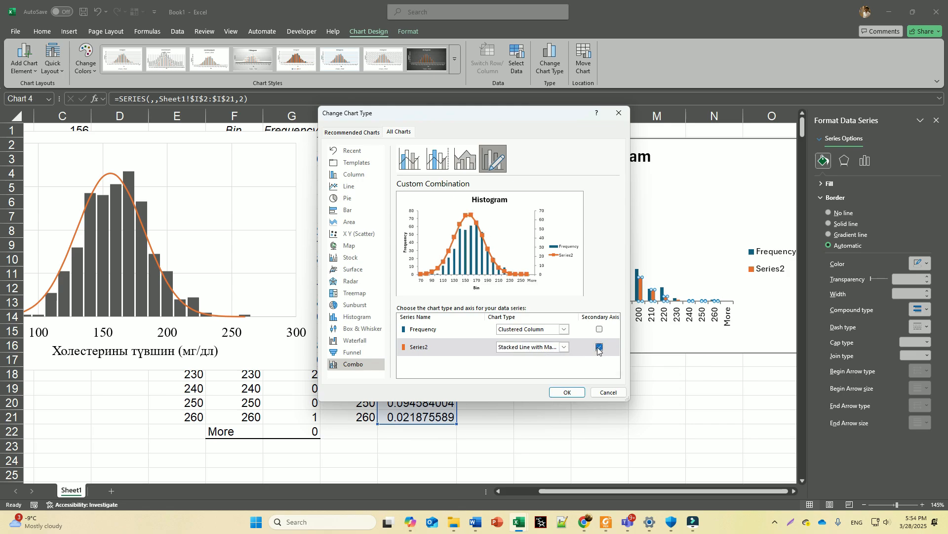
{"action": "left_click", "coordinate": [599, 347]}
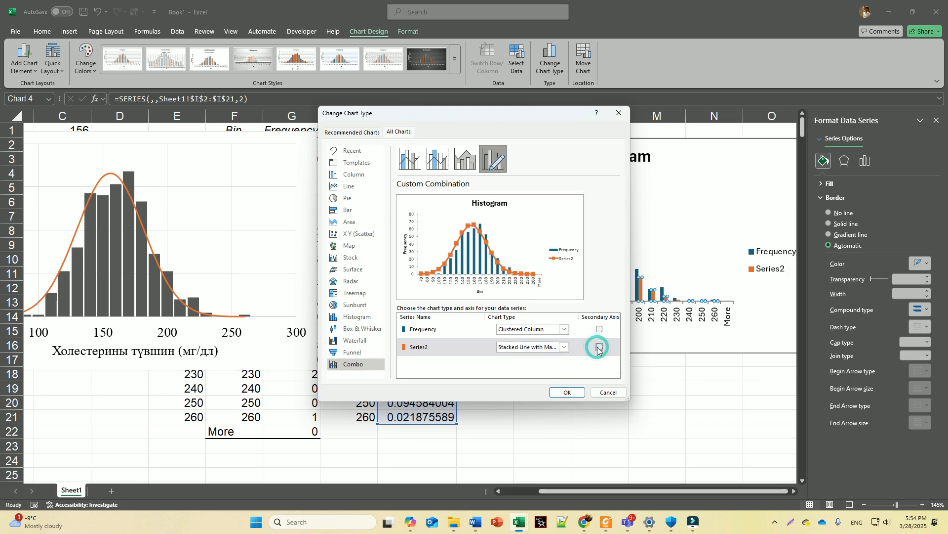
{"action": "left_click", "coordinate": [568, 392]}
{"action": "left_click", "coordinate": [558, 393]}
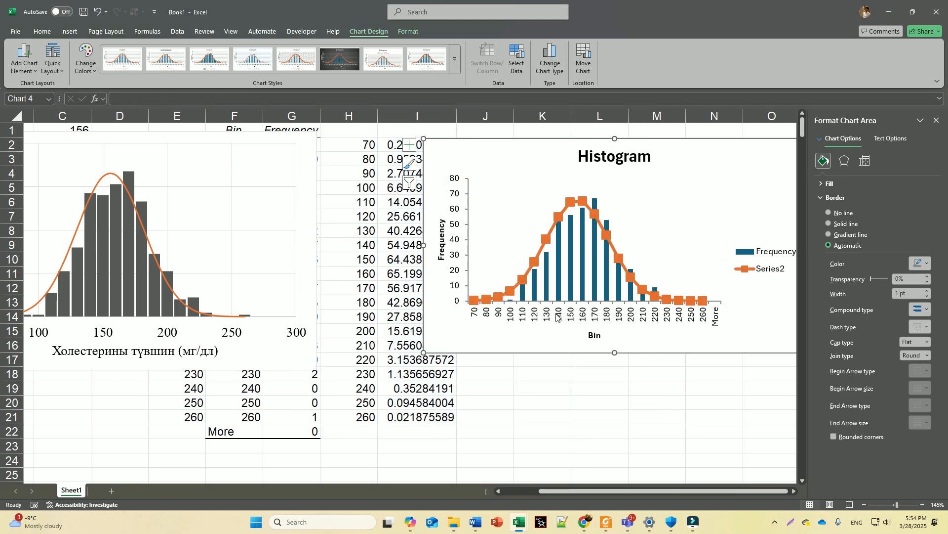
Set the line width of Series2 in the Histogram chart to 1 pt
{"action": "left_click", "coordinate": [542, 245]}
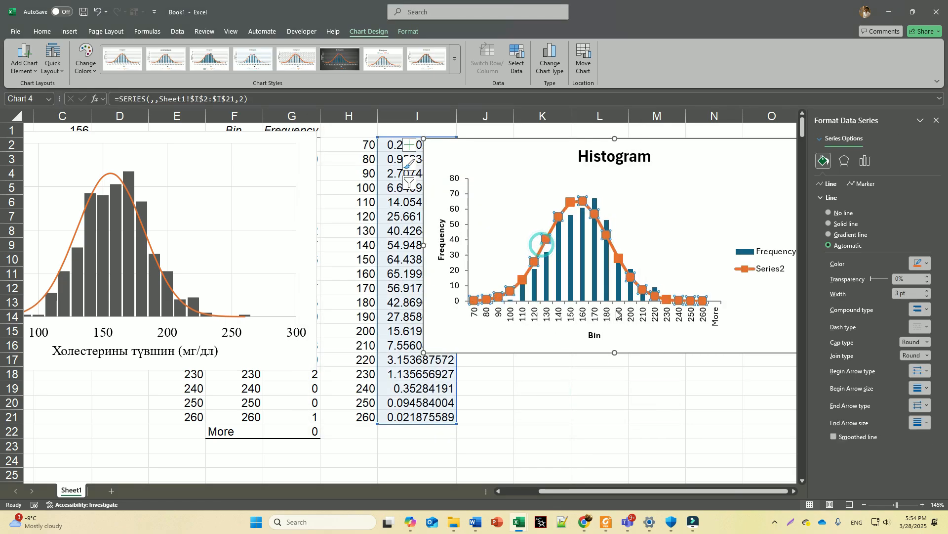
{"action": "left_click", "coordinate": [927, 295]}
{"action": "left_click", "coordinate": [928, 296]}
{"action": "left_click", "coordinate": [928, 296]}
{"action": "left_click", "coordinate": [928, 296]}
{"action": "left_click", "coordinate": [927, 296]}
{"action": "left_click", "coordinate": [927, 296]}
{"action": "left_click", "coordinate": [927, 296]}
{"action": "left_click", "coordinate": [929, 296]}
{"action": "left_click", "coordinate": [928, 296]}
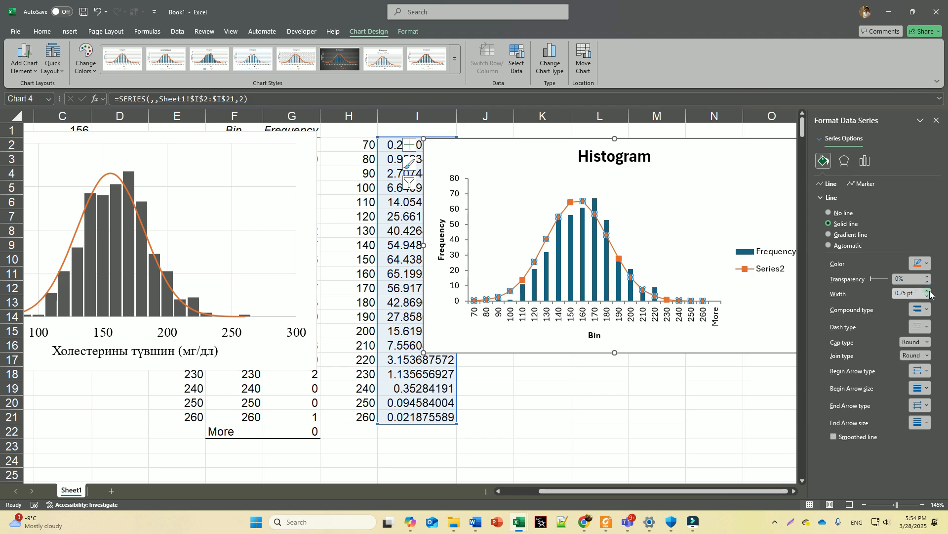
{"action": "left_click", "coordinate": [928, 291]}
{"action": "left_click", "coordinate": [583, 200]}
{"action": "left_click", "coordinate": [661, 193]}
{"action": "left_click", "coordinate": [584, 199]}
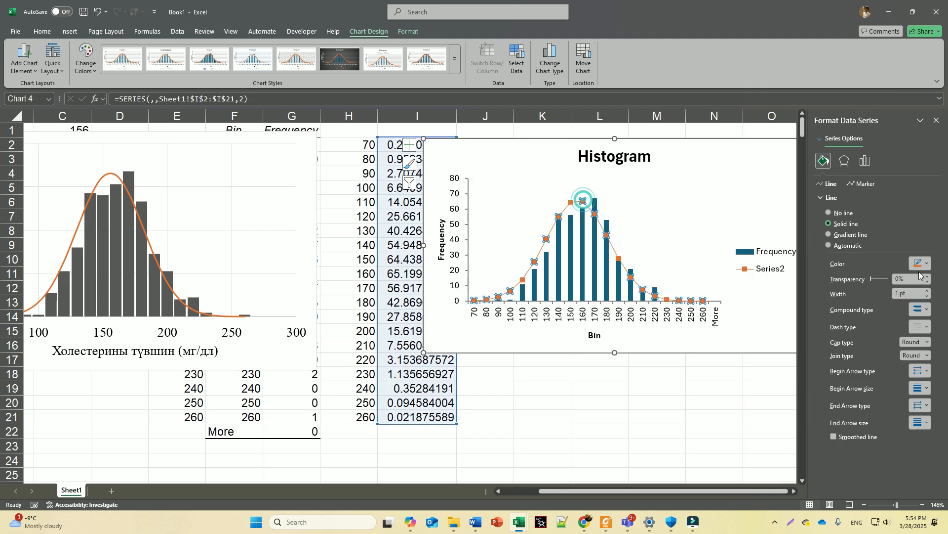
{"action": "left_click", "coordinate": [696, 188]}
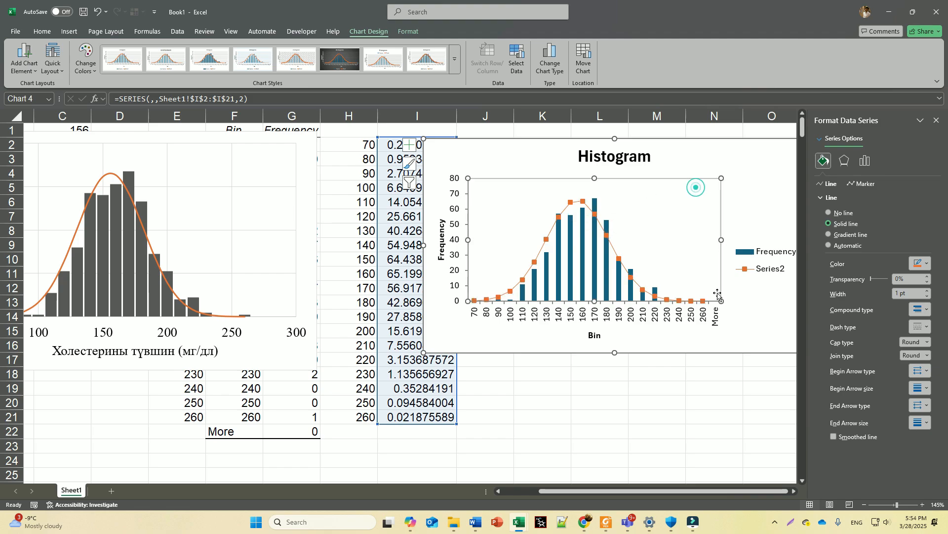
Set the Series2 marker type to None and the marker fill to No fill
{"action": "left_click", "coordinate": [584, 200]}
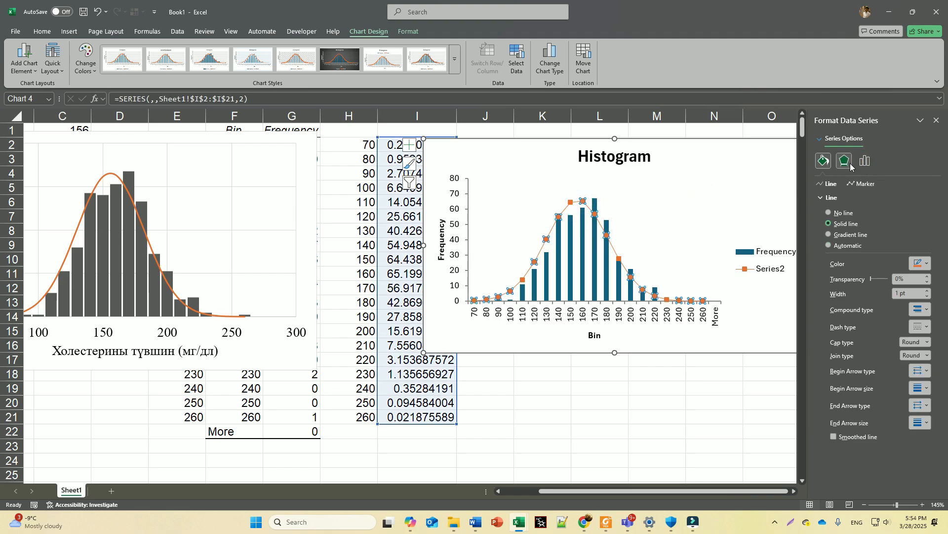
{"action": "left_click", "coordinate": [865, 184]}
{"action": "left_click", "coordinate": [822, 197]}
{"action": "left_click", "coordinate": [836, 223]}
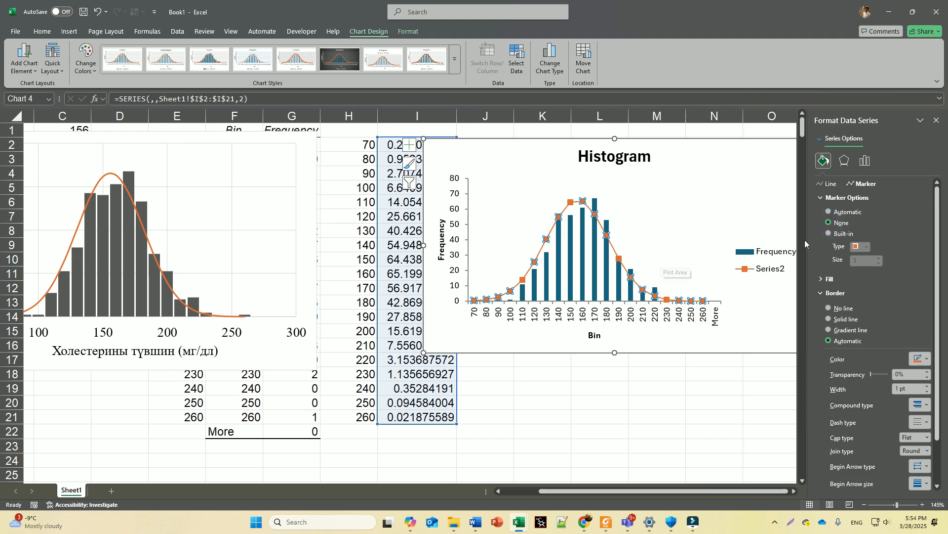
{"action": "left_click", "coordinate": [645, 220]}
{"action": "left_click", "coordinate": [593, 214]}
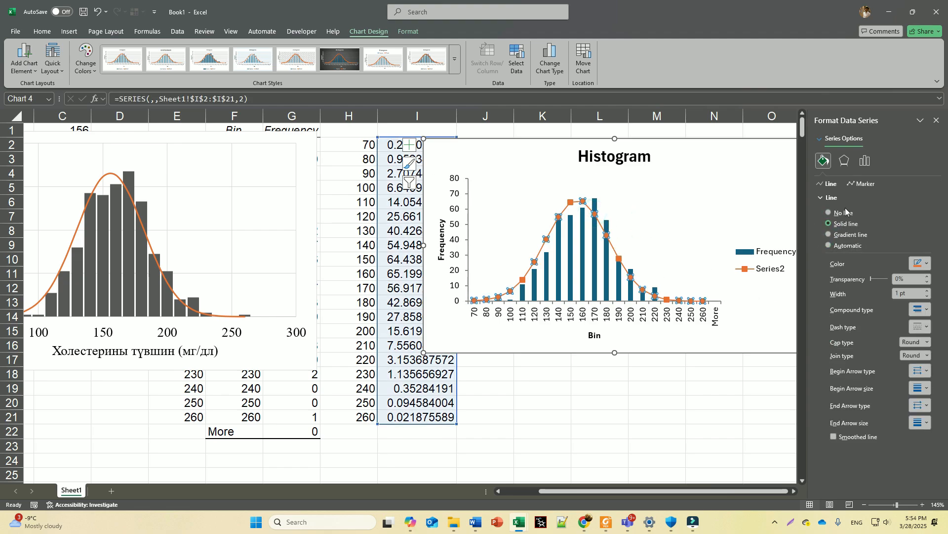
{"action": "left_click", "coordinate": [865, 183]}
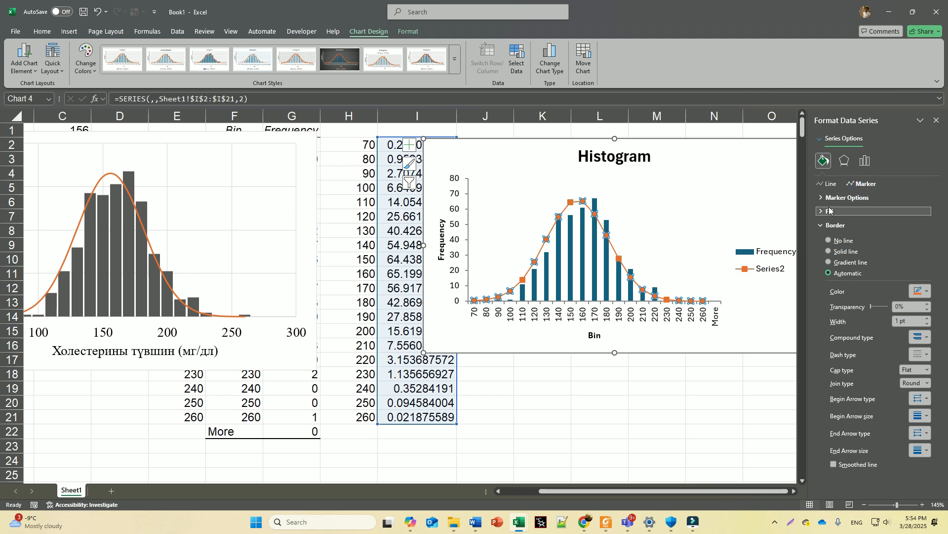
{"action": "left_click", "coordinate": [839, 197]}
{"action": "left_click", "coordinate": [829, 222]}
{"action": "left_click", "coordinate": [828, 278]}
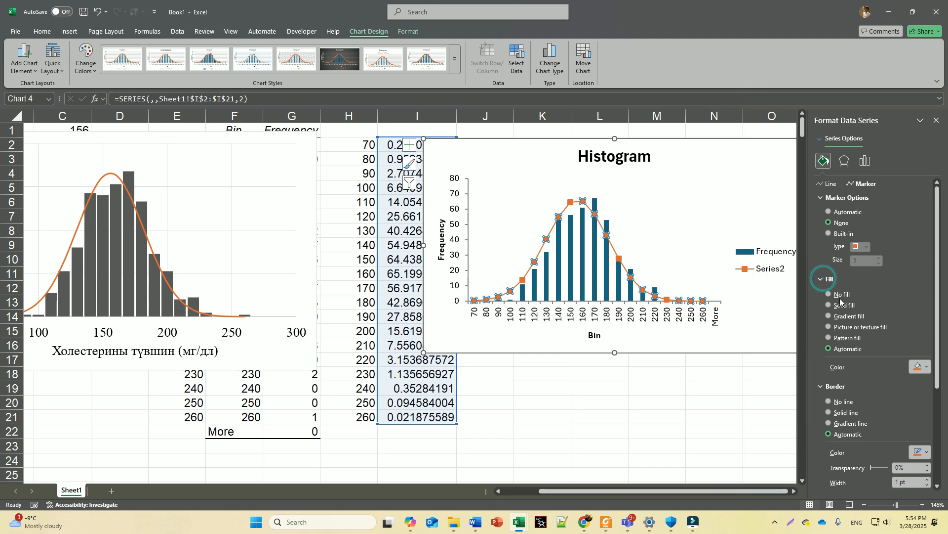
{"action": "left_click", "coordinate": [829, 295]}
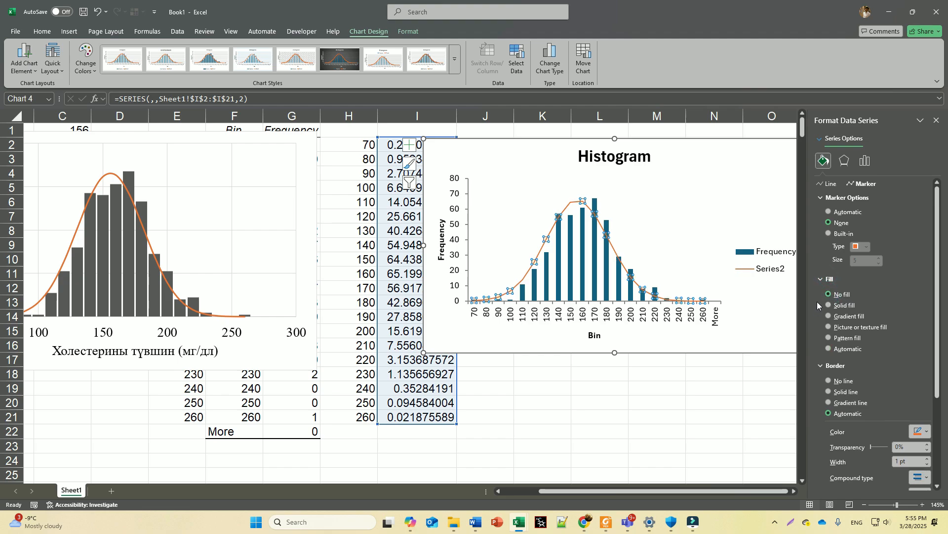
{"action": "left_click", "coordinate": [667, 197]}
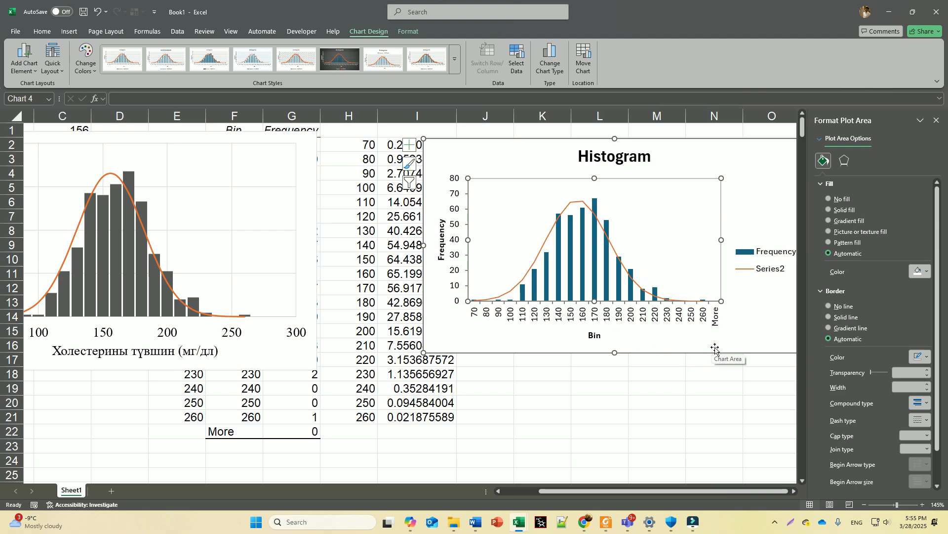
Move the Histogram chart over columns H to N and change its Series2 chart type to Scatter with Smooth Lines and Markers
{"action": "left_click_drag", "start_coordinate": [713, 345], "coordinate": [658, 346]}
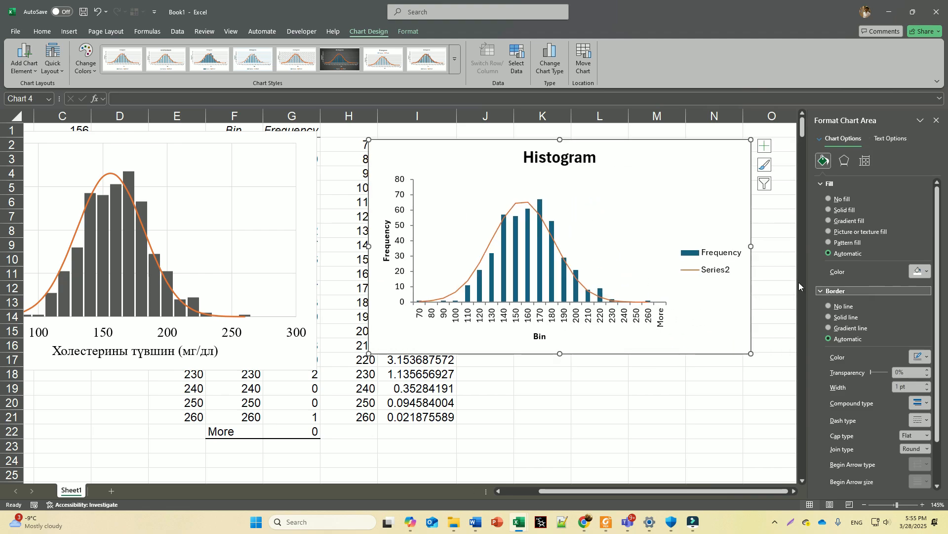
{"action": "left_click", "coordinate": [524, 203]}
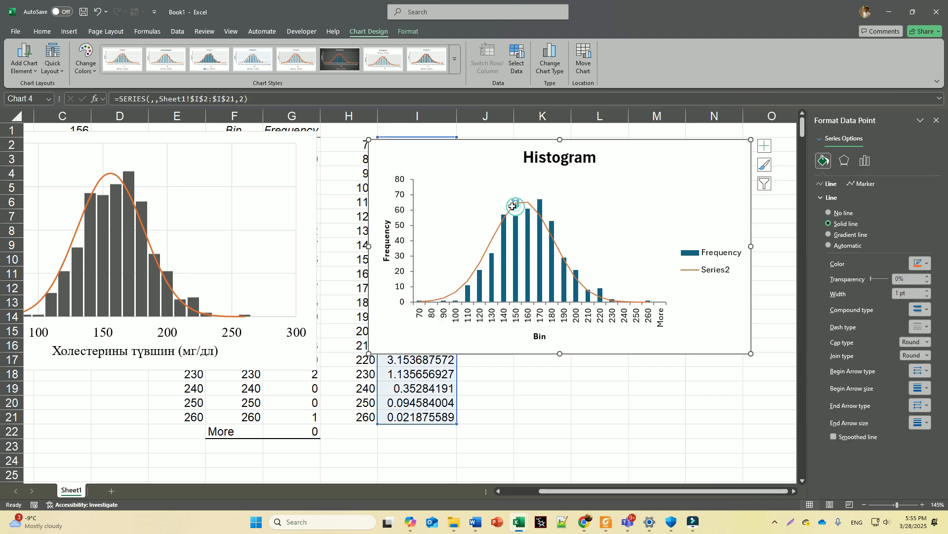
{"action": "left_click", "coordinate": [472, 352]}
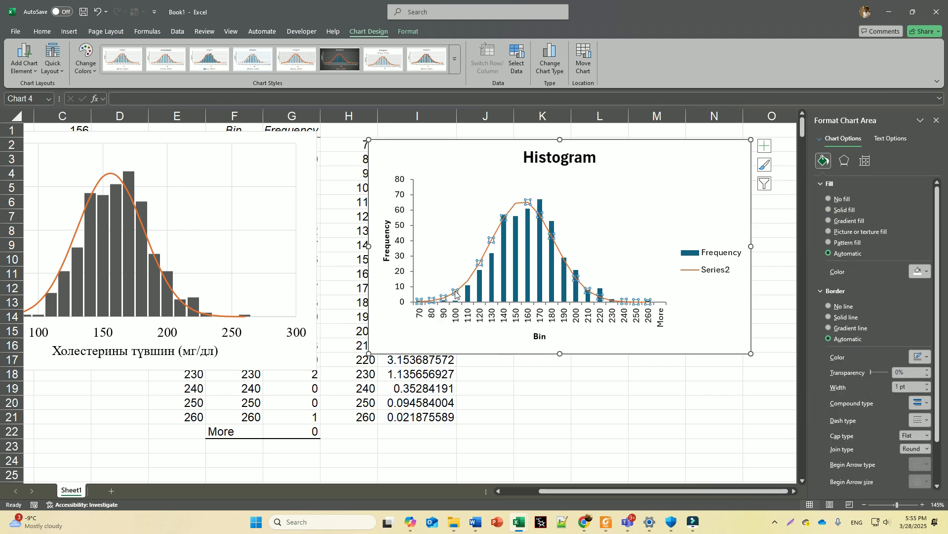
{"action": "left_click", "coordinate": [455, 292]}
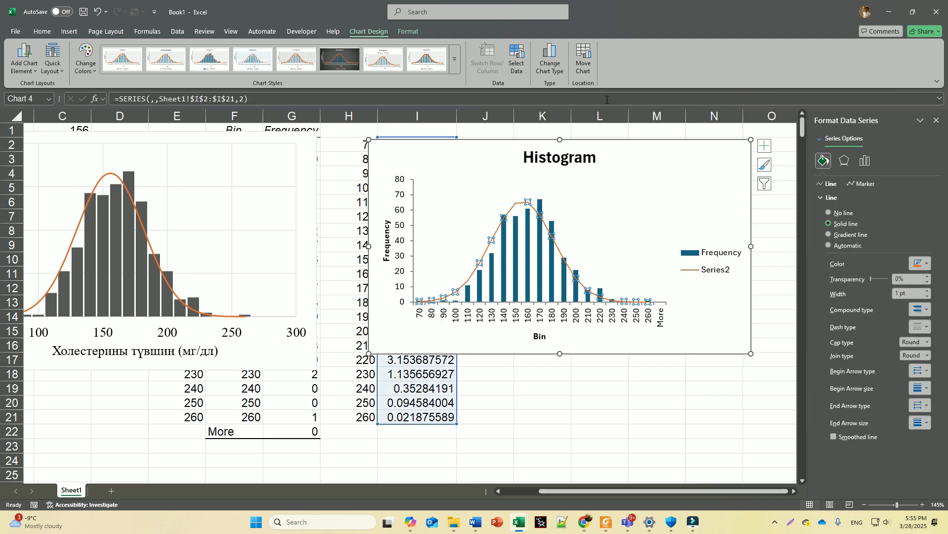
{"action": "left_click", "coordinate": [550, 59]}
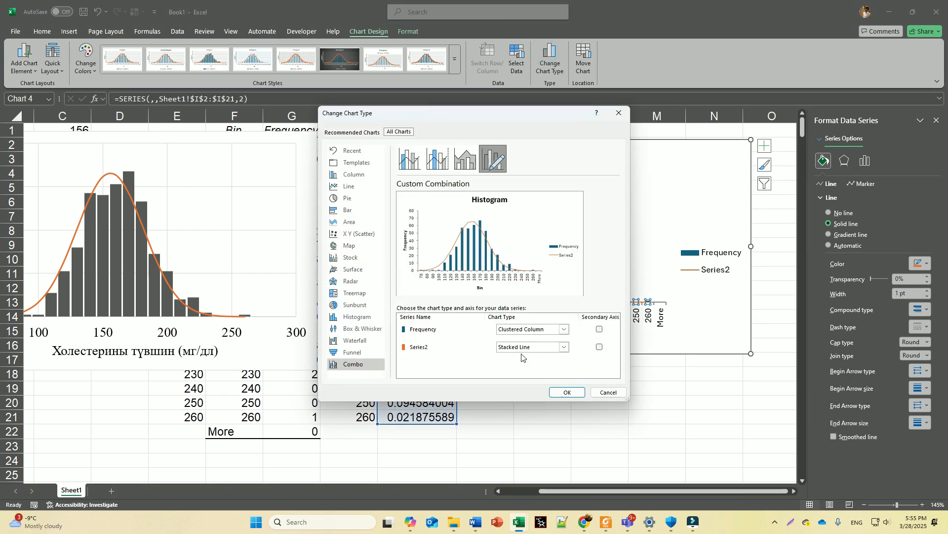
{"action": "left_click", "coordinate": [554, 349]}
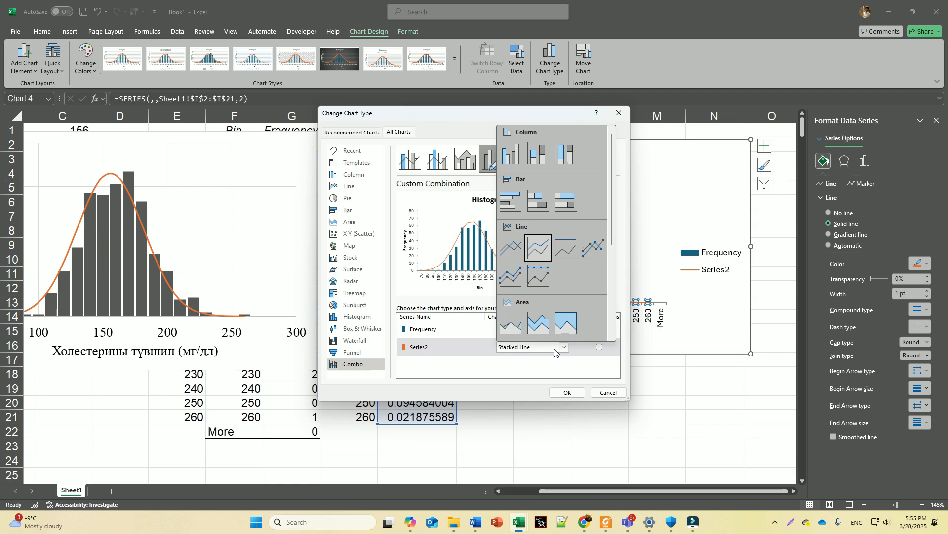
{"action": "scroll", "coordinate": [566, 325], "scroll_direction": "down", "scroll_amount": 3}
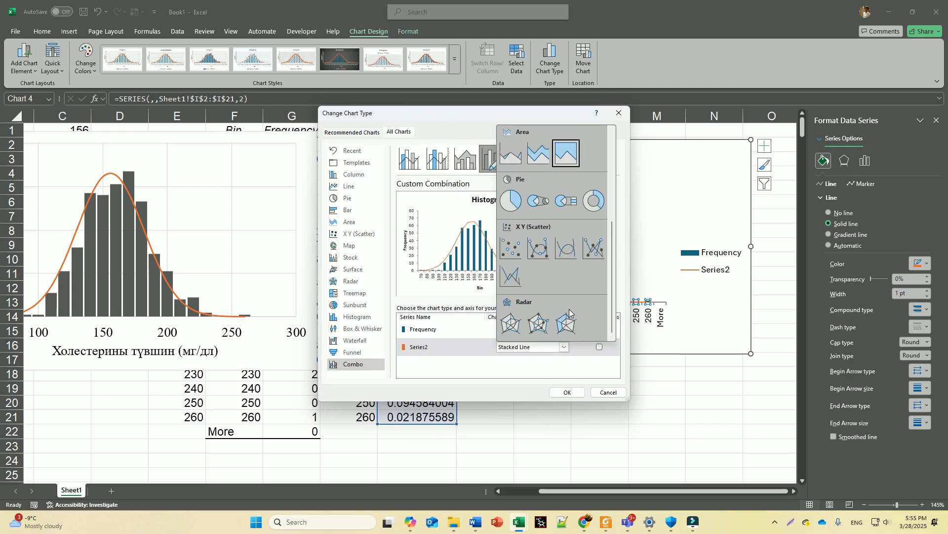
{"action": "left_click", "coordinate": [539, 251]}
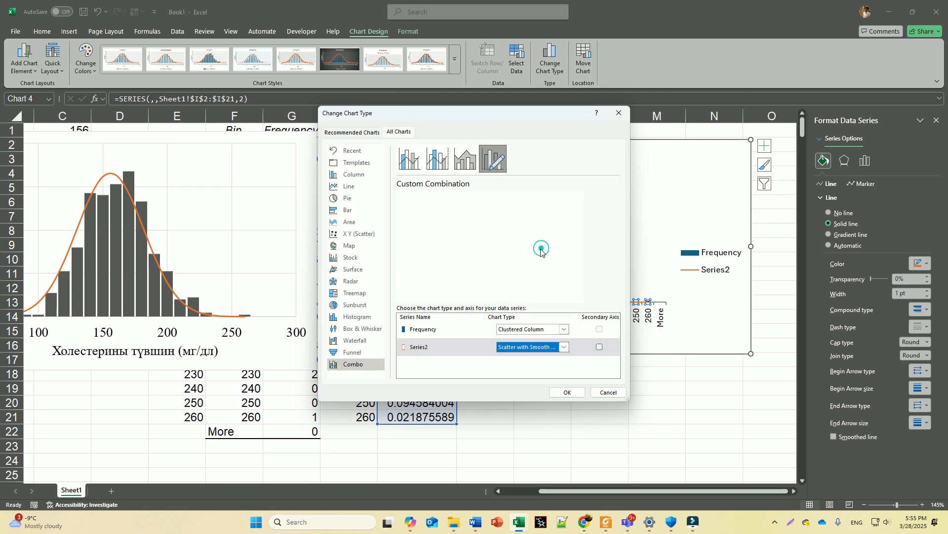
{"action": "left_click", "coordinate": [567, 393]}
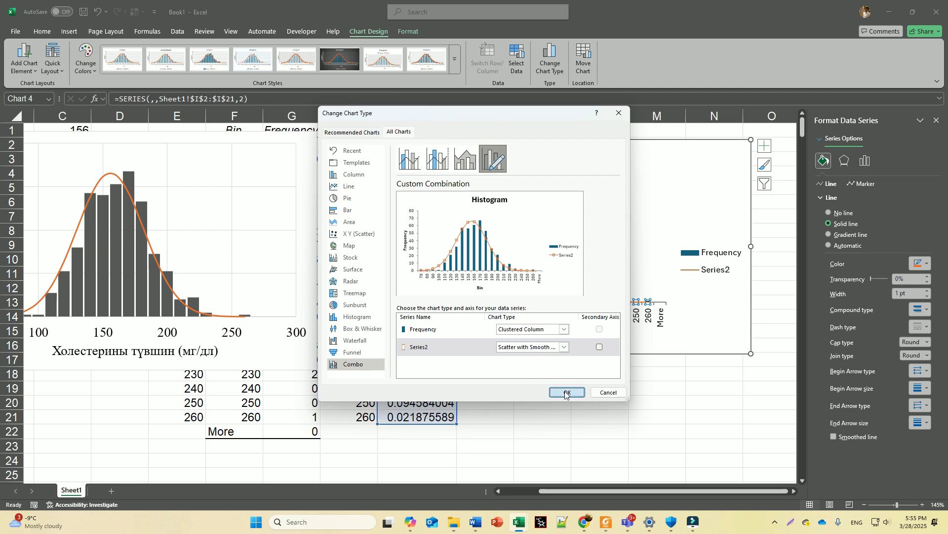
{"action": "left_click", "coordinate": [635, 191]}
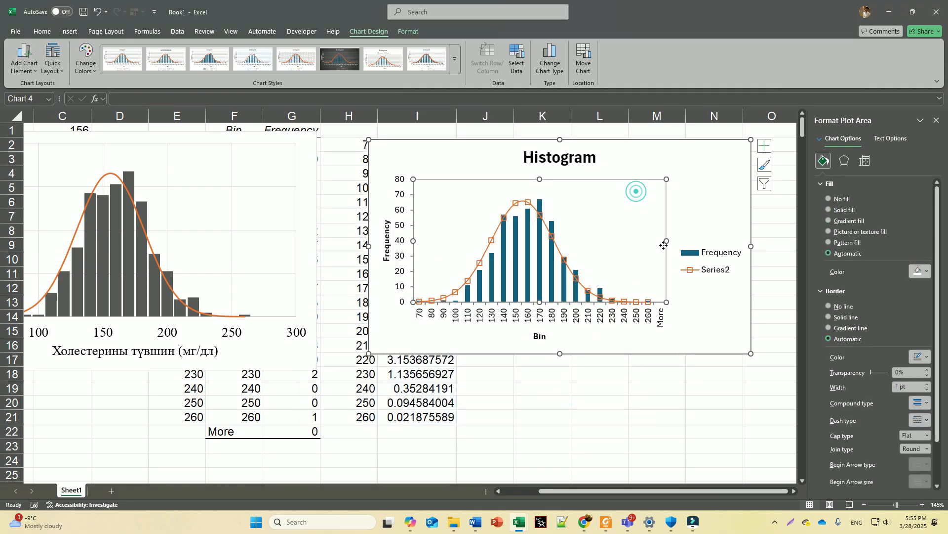
Remove the markers from the smooth Series2 curve in the Histogram chart, keeping its solid line
{"action": "left_click", "coordinate": [529, 201]}
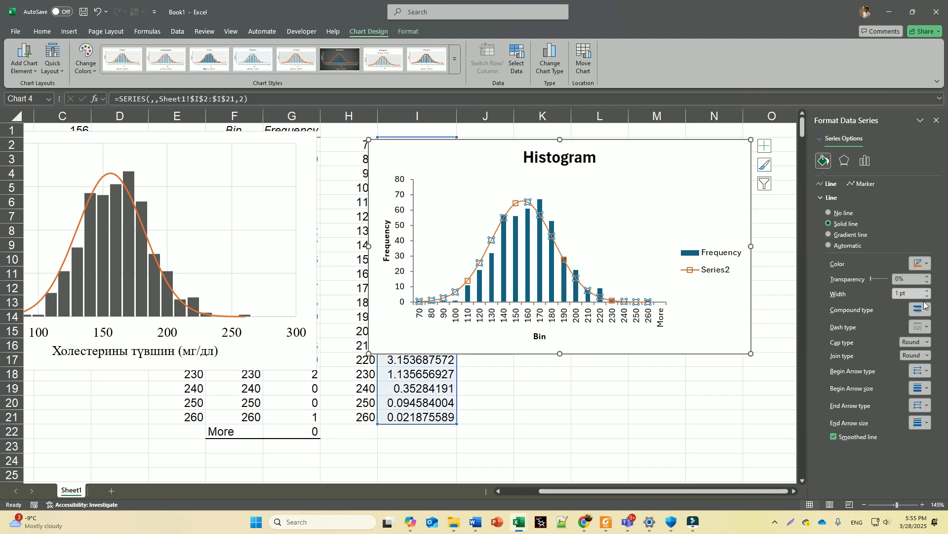
{"action": "left_click", "coordinate": [829, 213]}
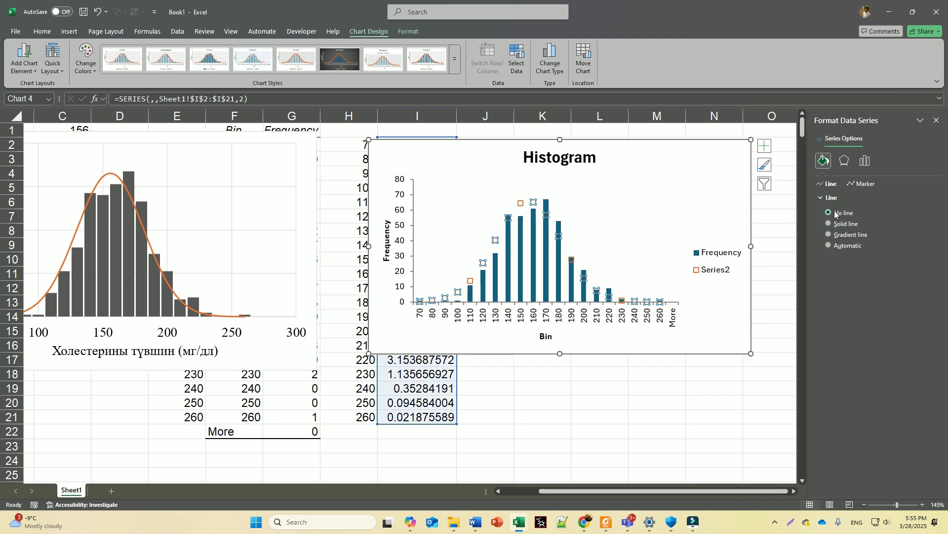
{"action": "key", "text": "ctrl+z"}
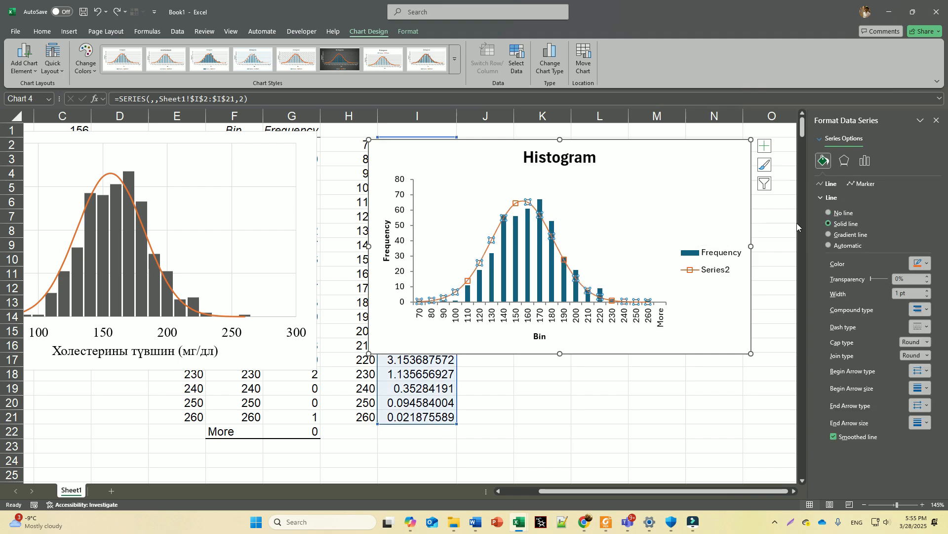
{"action": "left_click", "coordinate": [855, 184]}
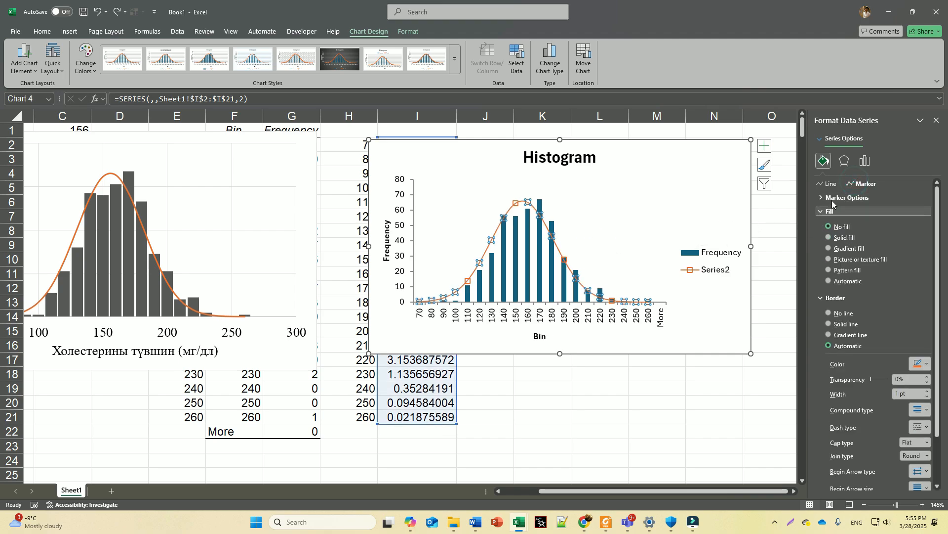
{"action": "left_click", "coordinate": [839, 197]}
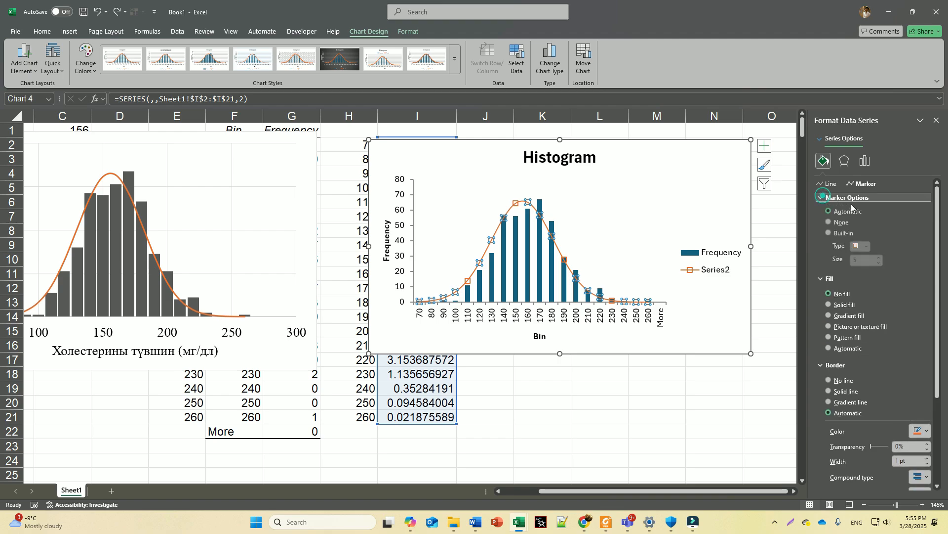
{"action": "left_click", "coordinate": [830, 223]}
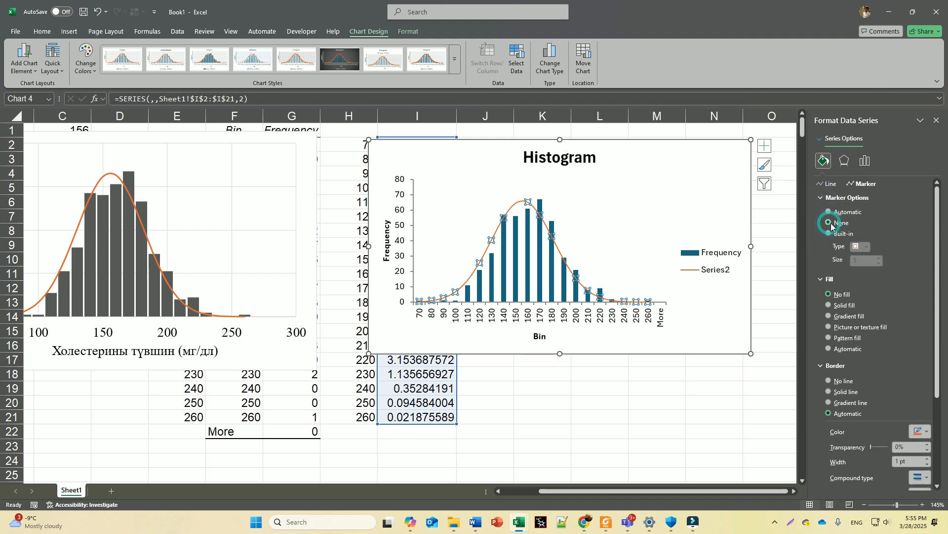
{"action": "left_click", "coordinate": [671, 214]}
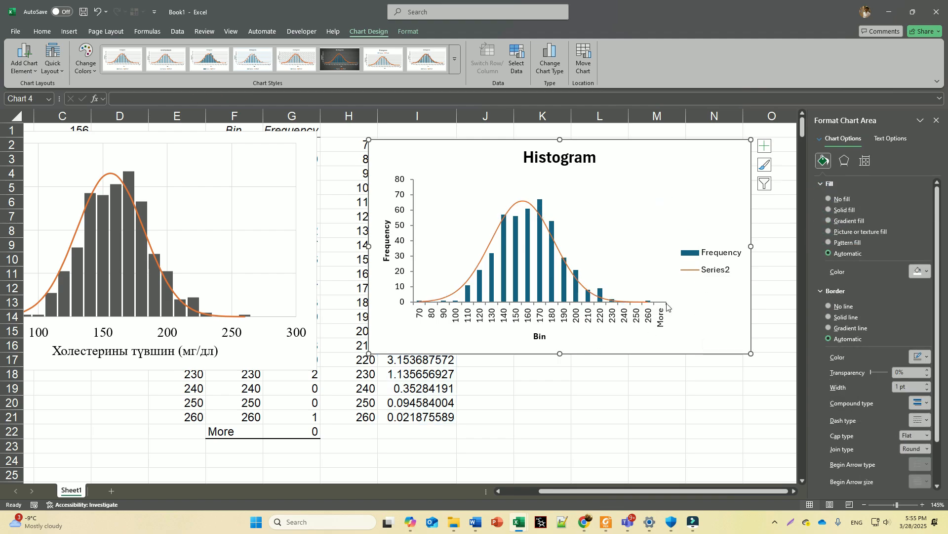
Move the normal-curve chart over columns C to I
{"action": "left_click_drag", "start_coordinate": [163, 136], "coordinate": [283, 145]}
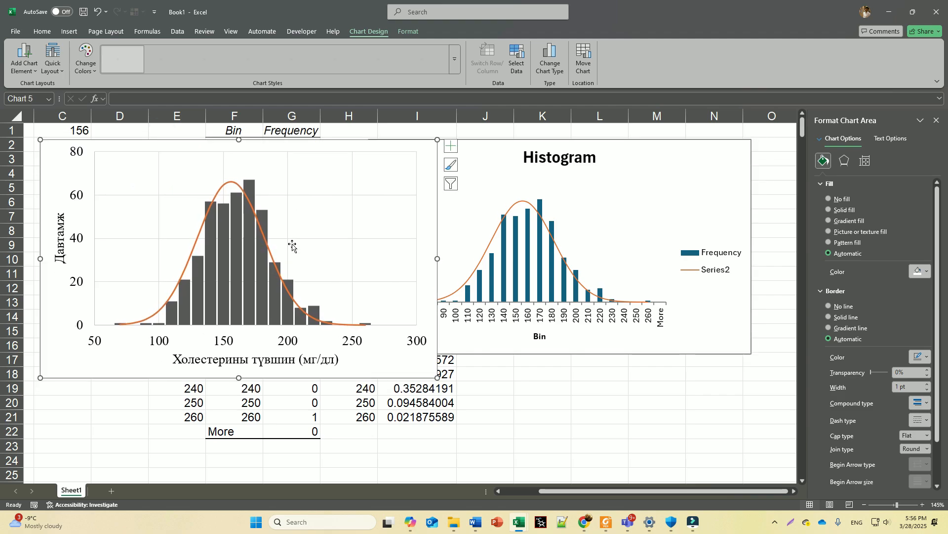